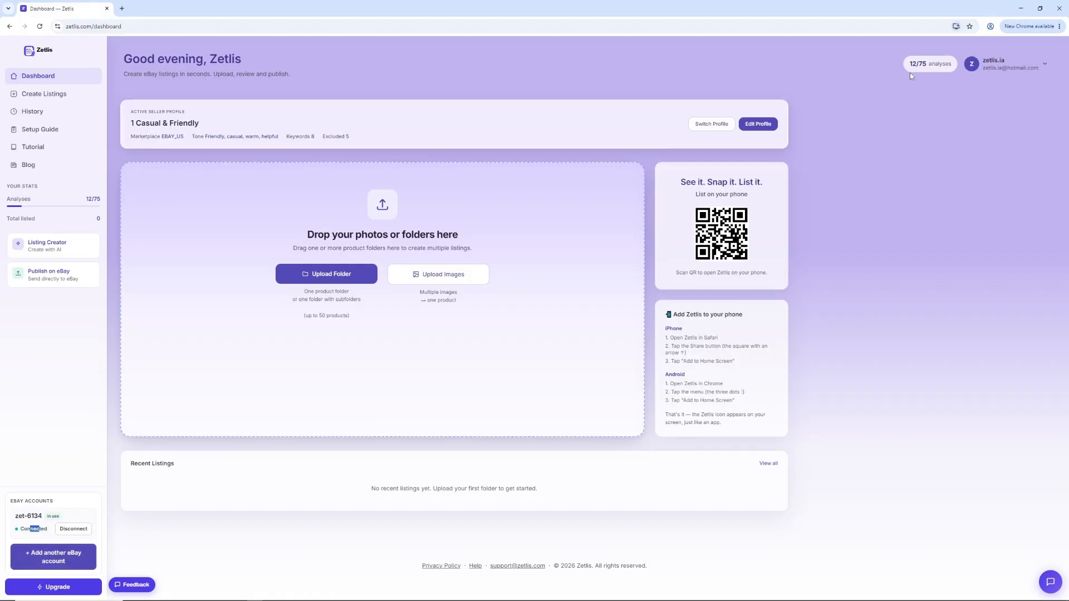
# Step: Open the seller profile switcher and select the blank Profile 7
pyautogui.tripleClick(949, 72)
pyautogui.click(896, 105)
pyautogui.click(714, 123)
pyautogui.click(713, 177)
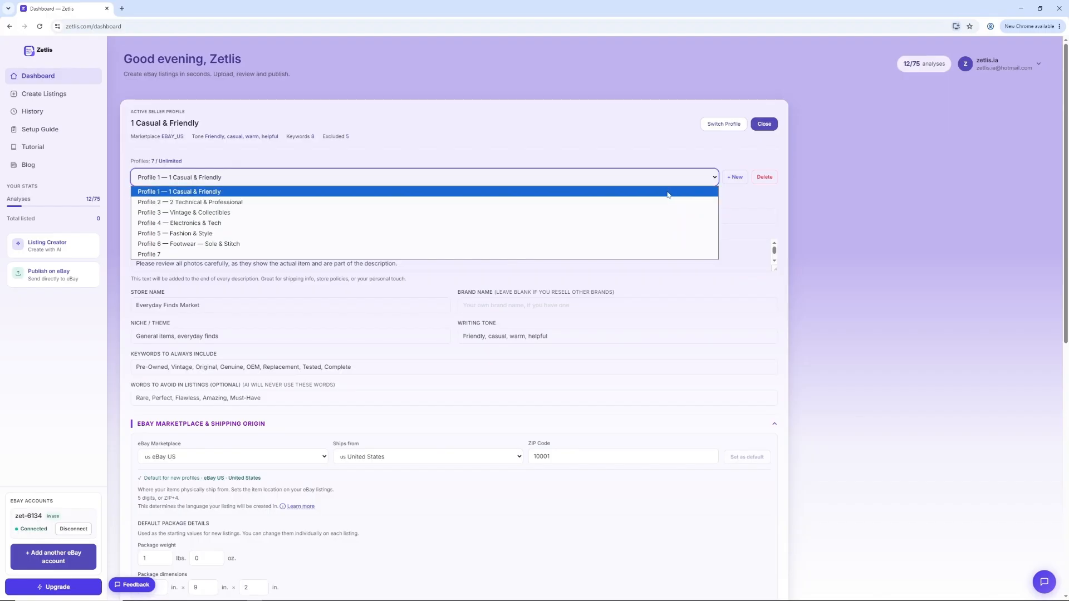
pyautogui.click(659, 253)
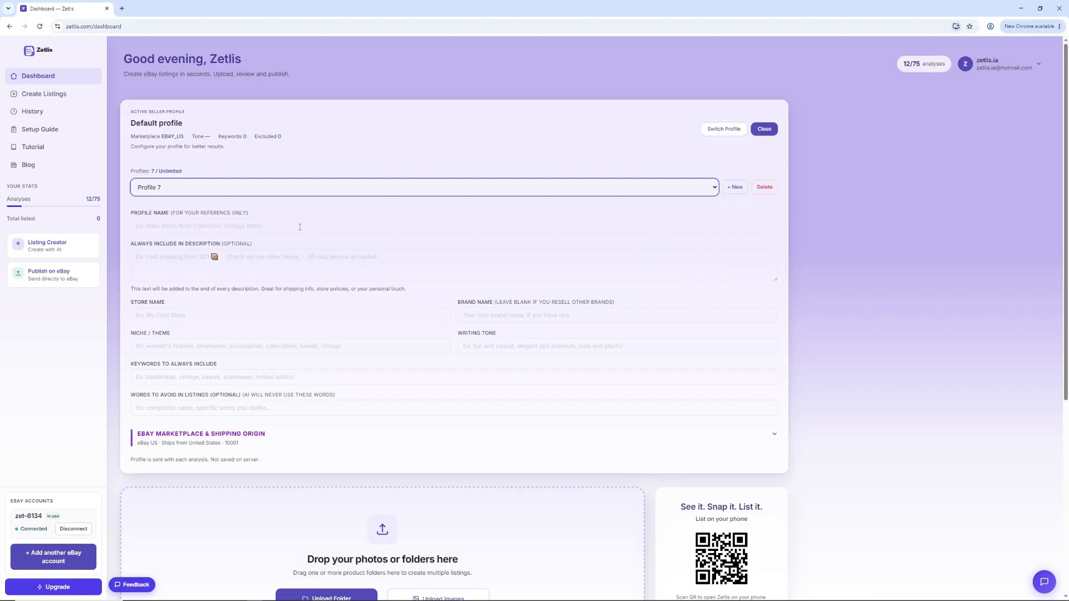
# Step: Go through the blank profile's fields, from profile name and description text to writing tone, keywords and words to avoid
pyautogui.click(299, 227)
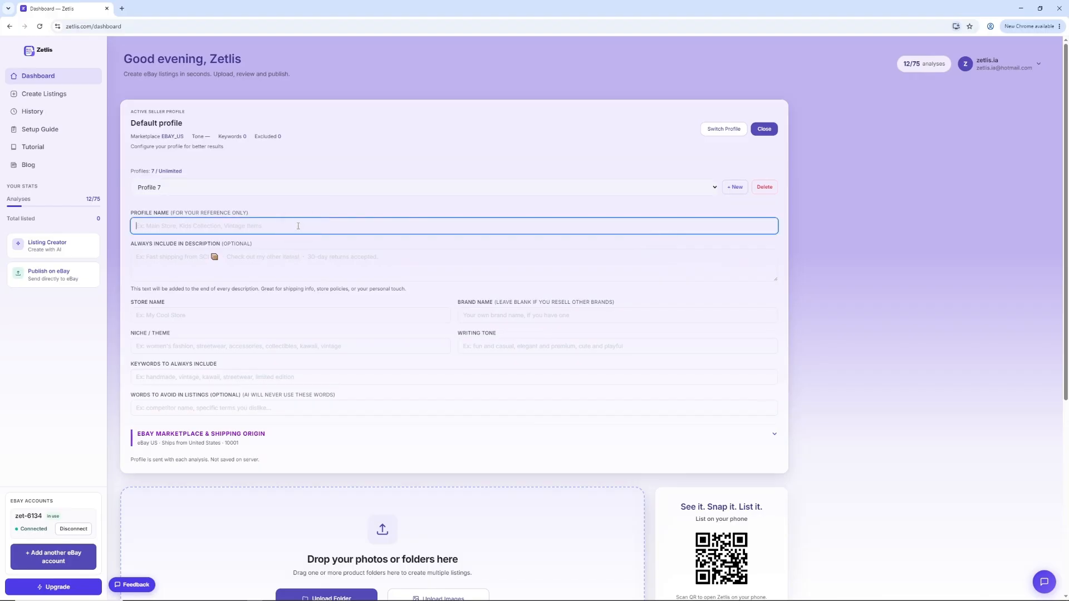
pyautogui.click(297, 261)
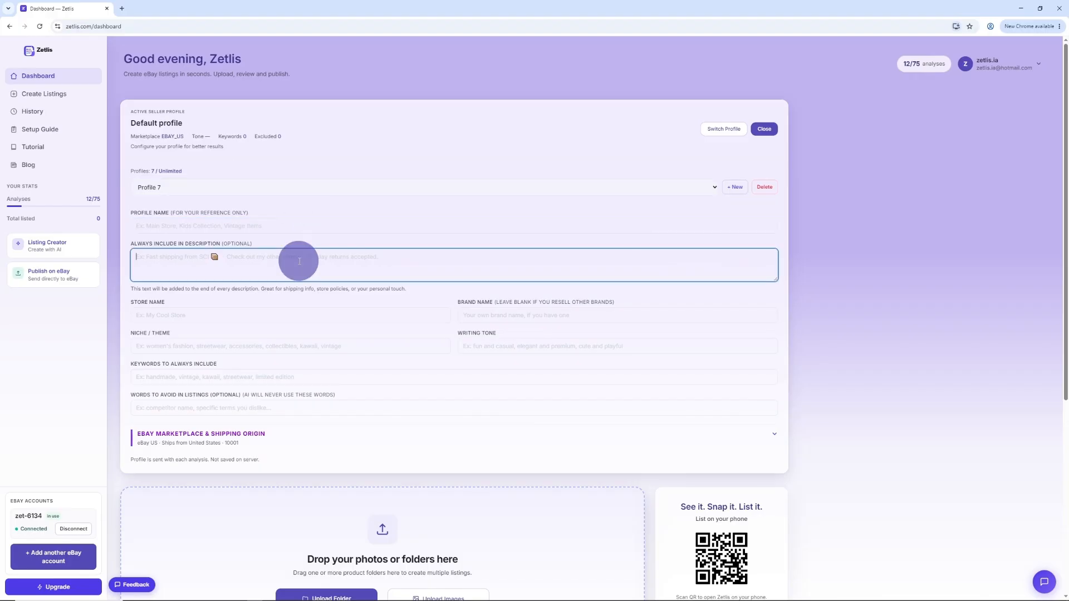
pyautogui.click(312, 318)
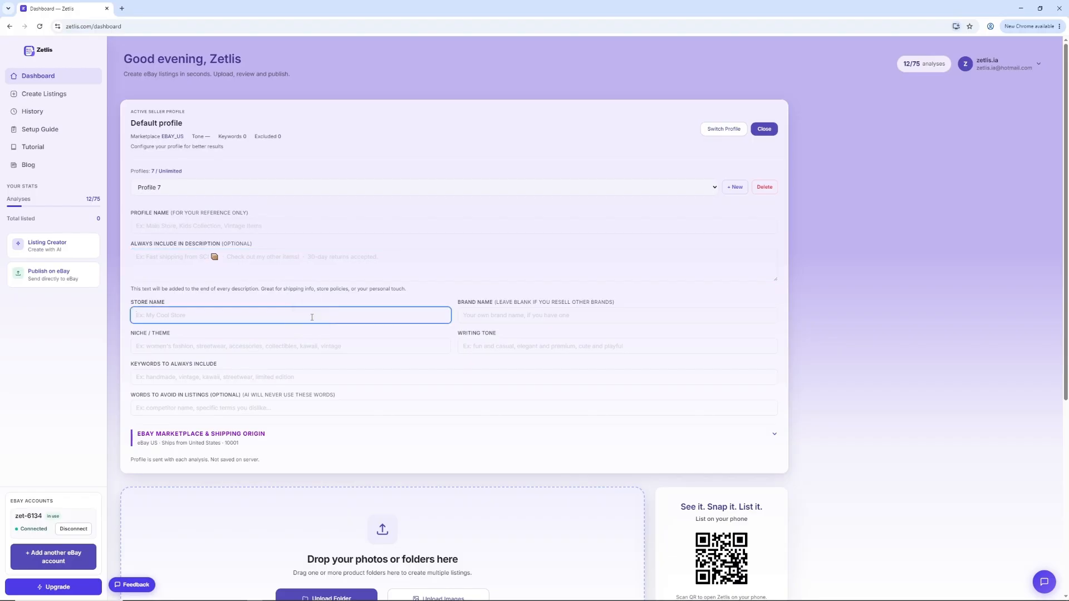
pyautogui.click(503, 315)
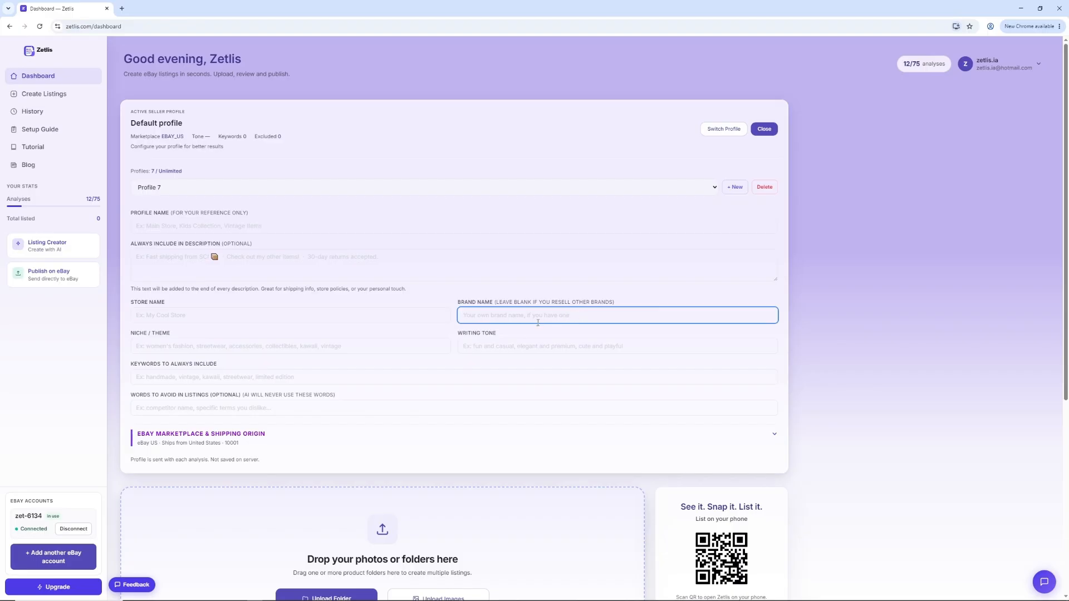
pyautogui.click(323, 347)
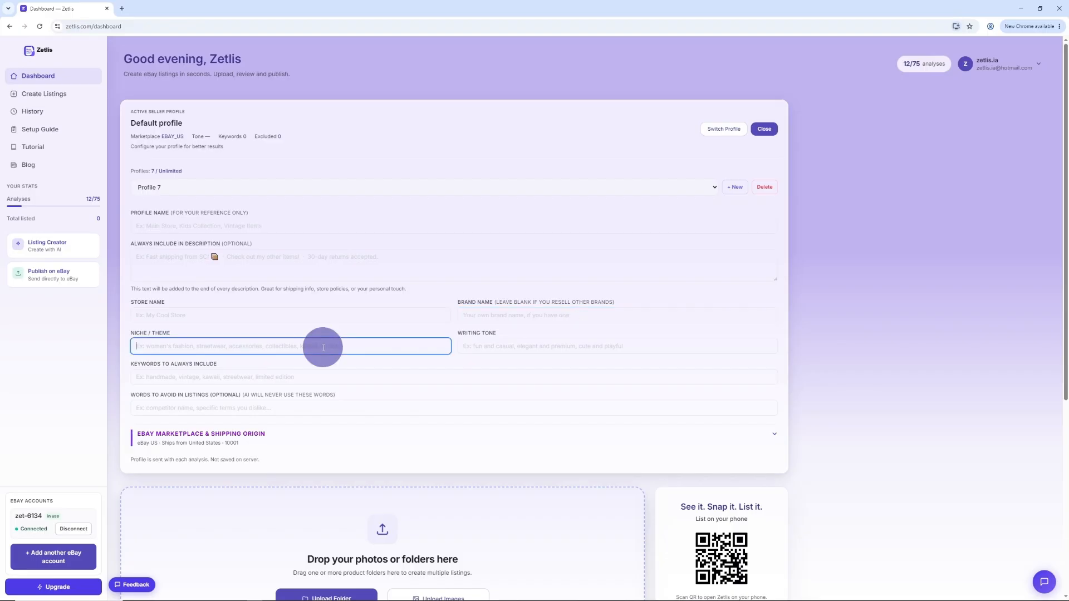
pyautogui.click(497, 347)
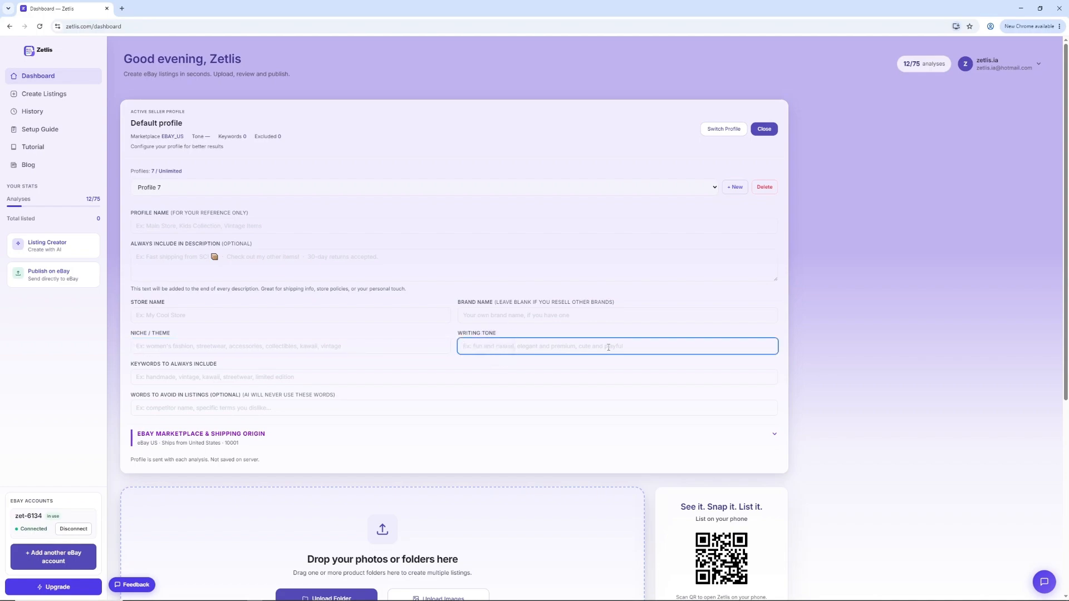
pyautogui.click(353, 376)
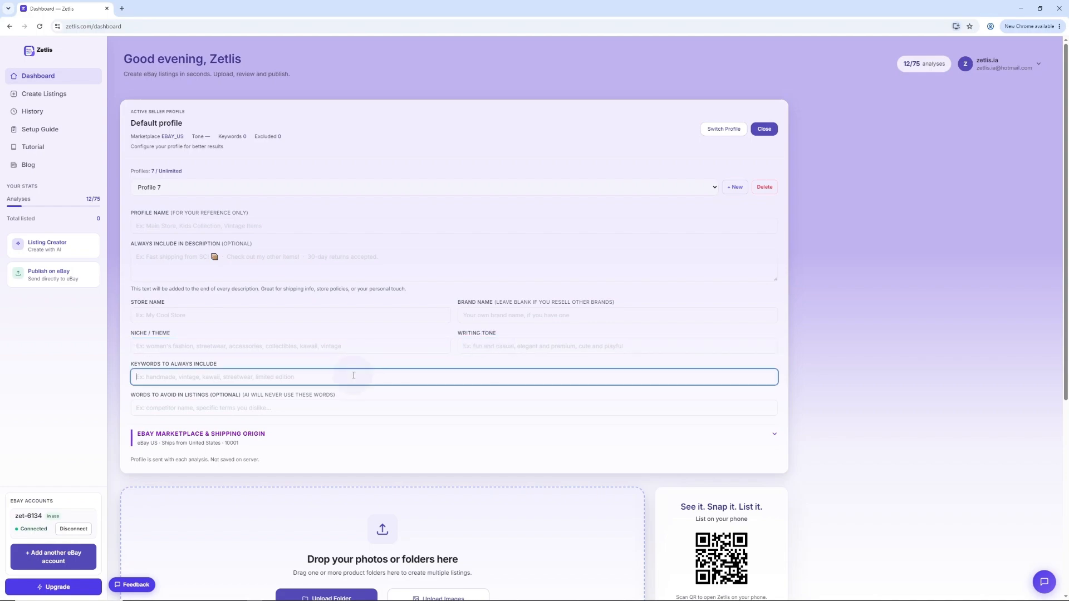
pyautogui.click(350, 411)
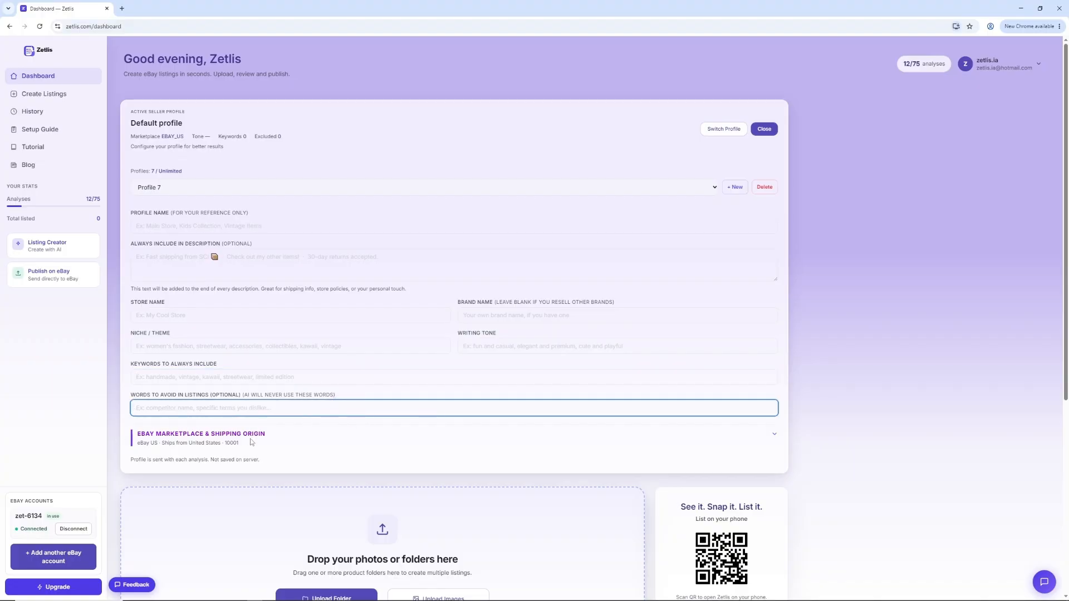
# Step: Expand the eBay marketplace and shipping origin settings and examine the marketplace, ships-from country and ZIP code options, keeping eBay US and United States
pyautogui.click(775, 435)
pyautogui.scroll(-2, 562, 354)
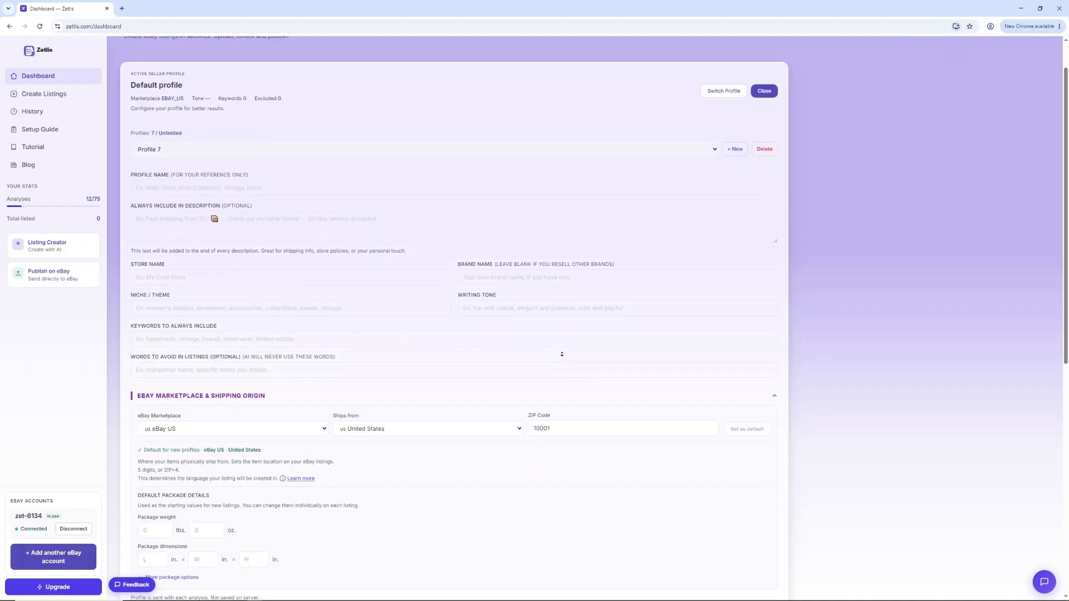
pyautogui.scroll(-3, 562, 354)
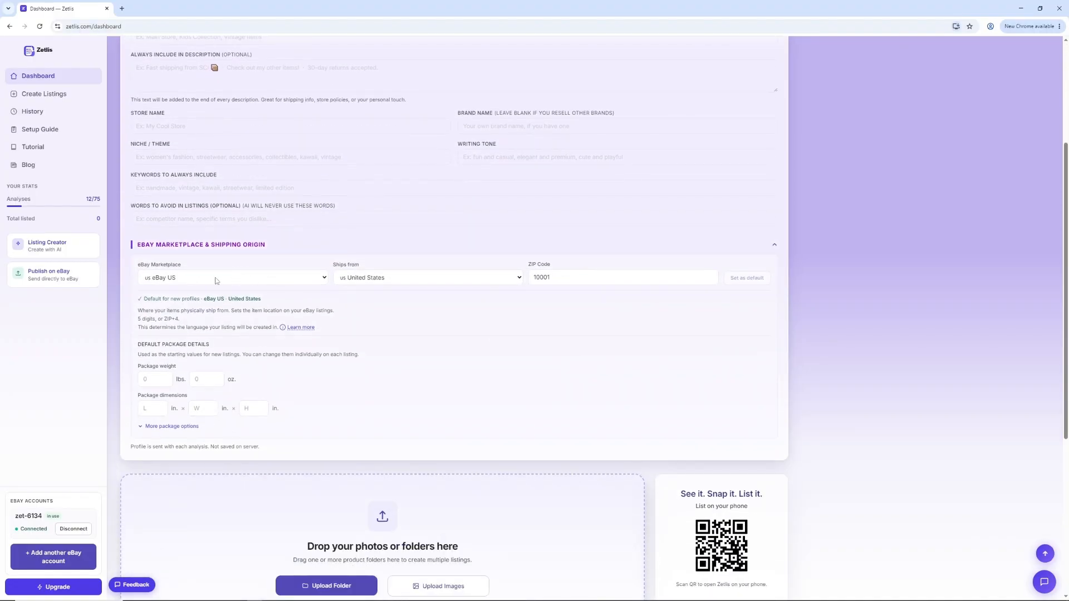
pyautogui.click(324, 278)
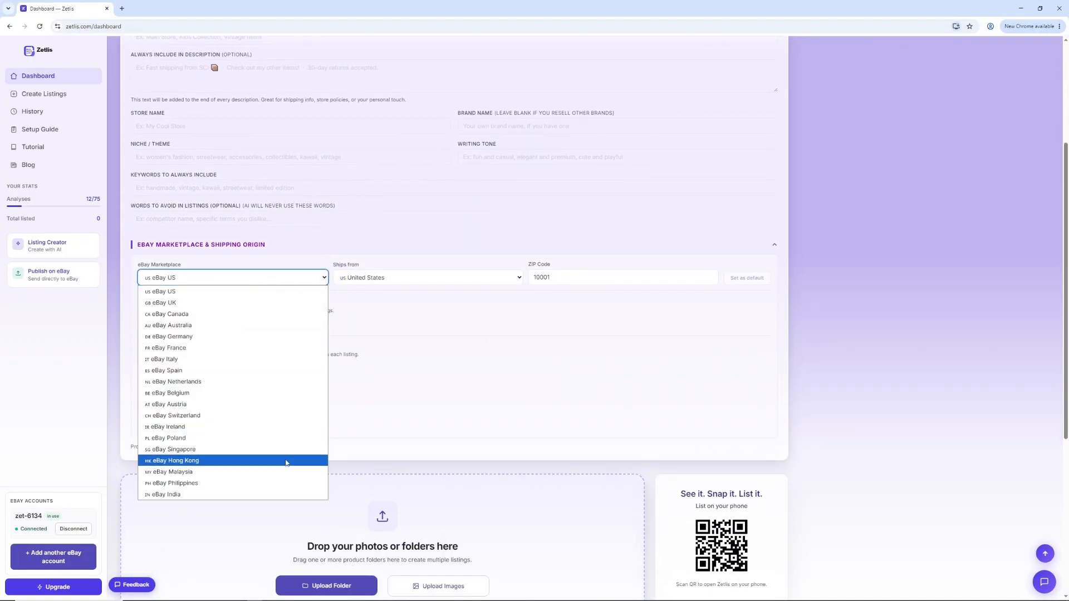
pyautogui.click(268, 292)
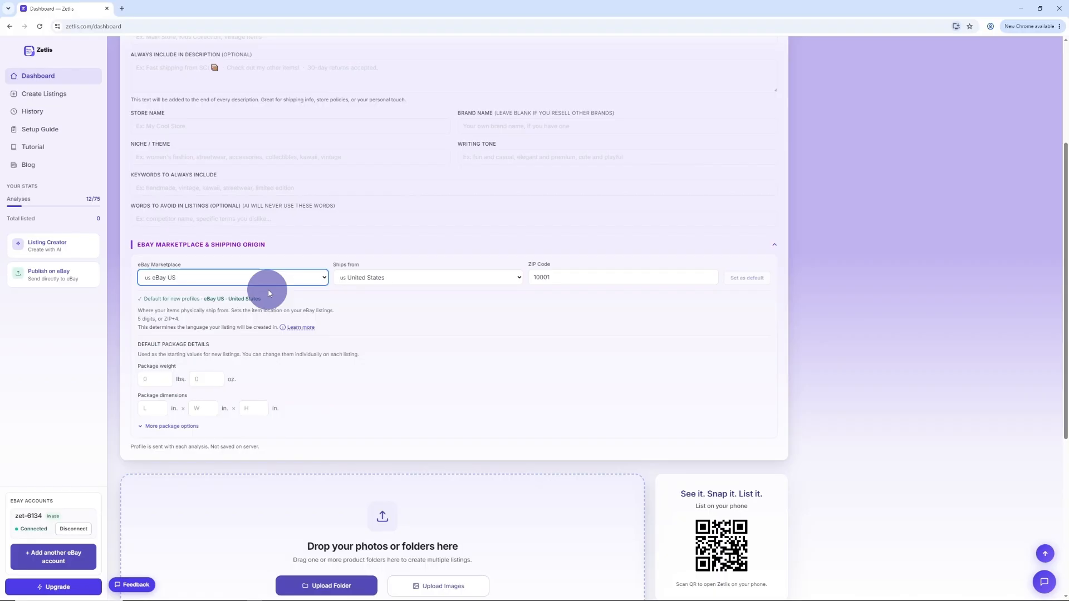
pyautogui.click(519, 278)
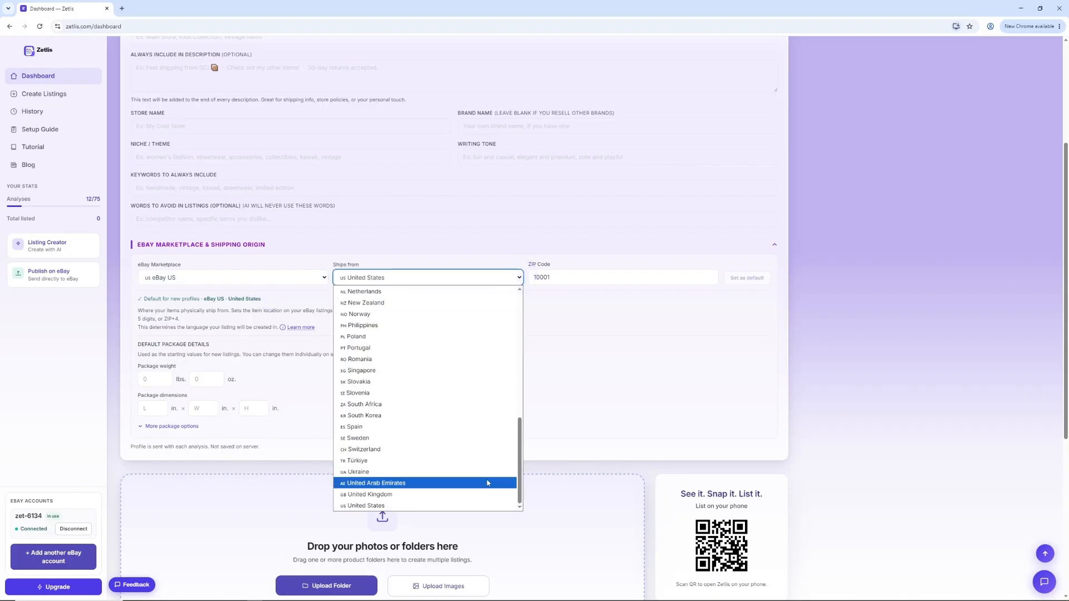
pyautogui.click(519, 279)
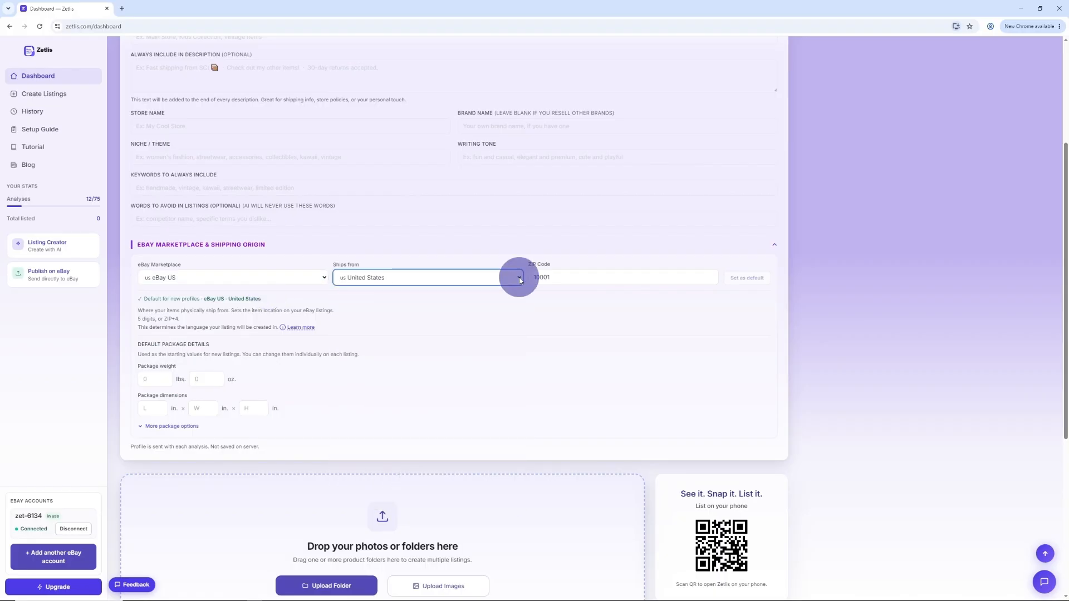
pyautogui.click(620, 277)
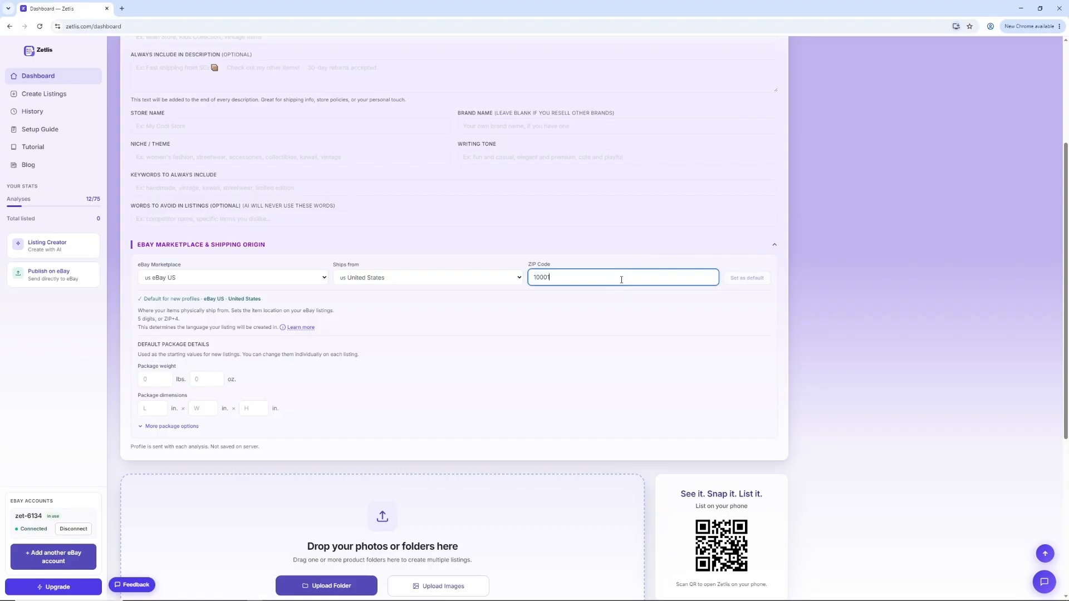
# Step: Examine the default package weight and dimension fields and expand the additional package options
pyautogui.click(149, 380)
pyautogui.click(210, 379)
pyautogui.click(149, 408)
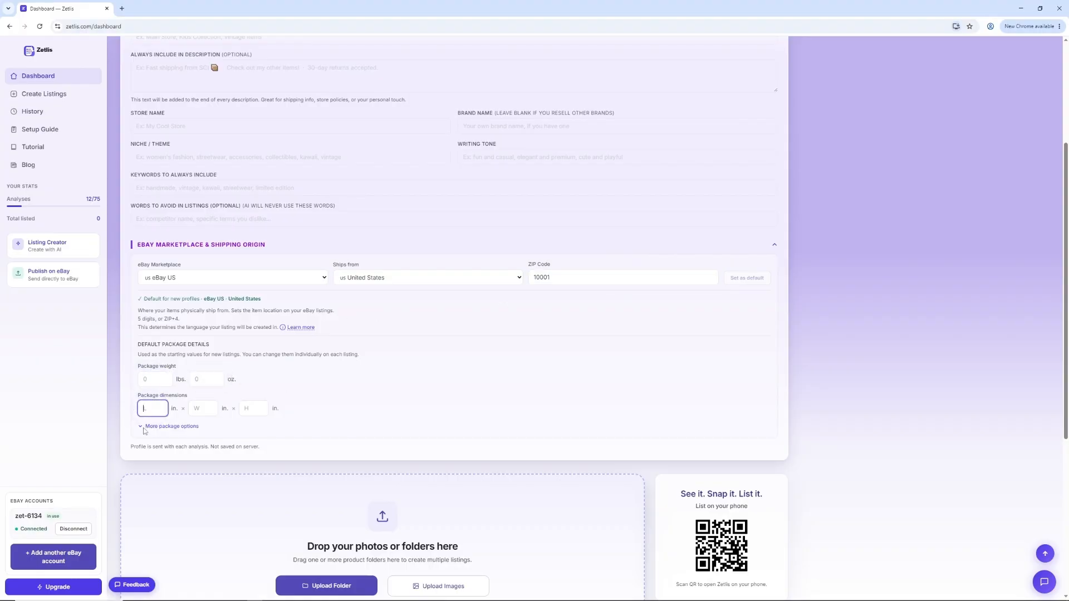
pyautogui.click(144, 427)
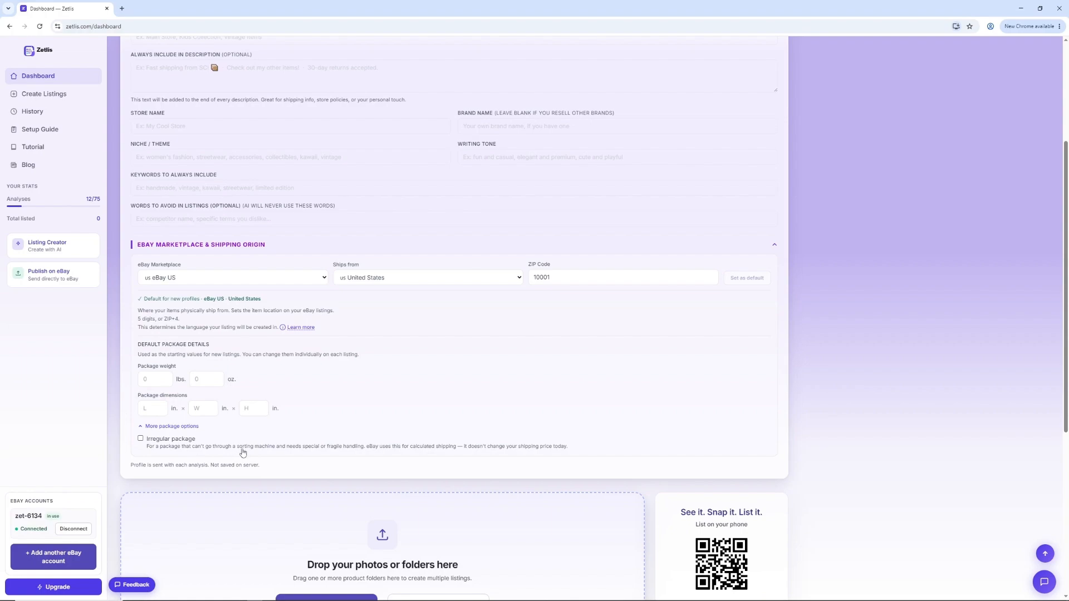
# Step: Switch the active seller profile to Profile 1 — 1 Casual & Friendly
pyautogui.scroll(3, 660, 389)
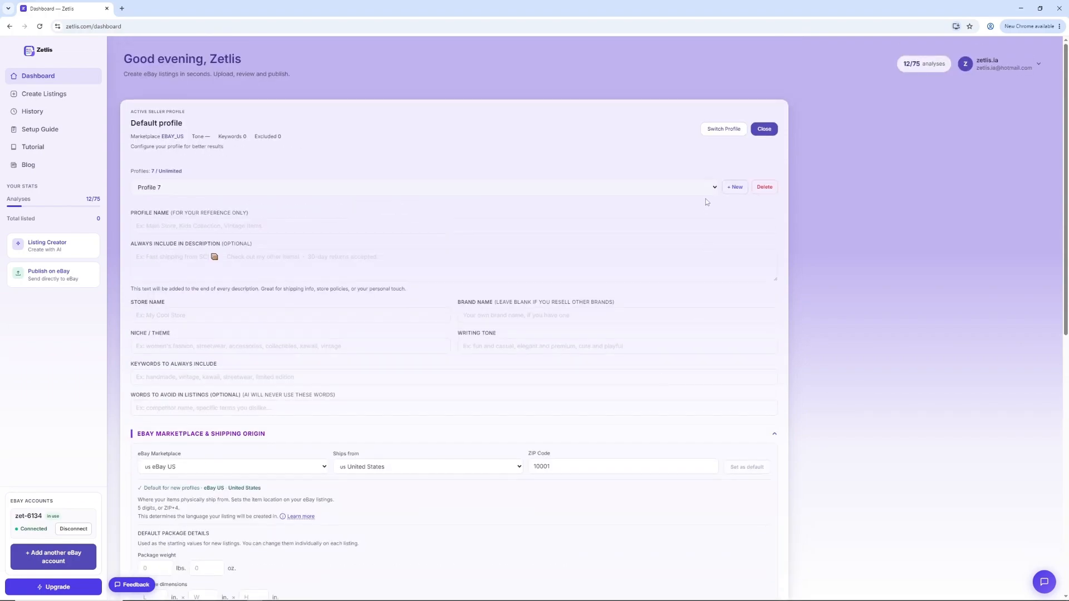
pyautogui.click(715, 188)
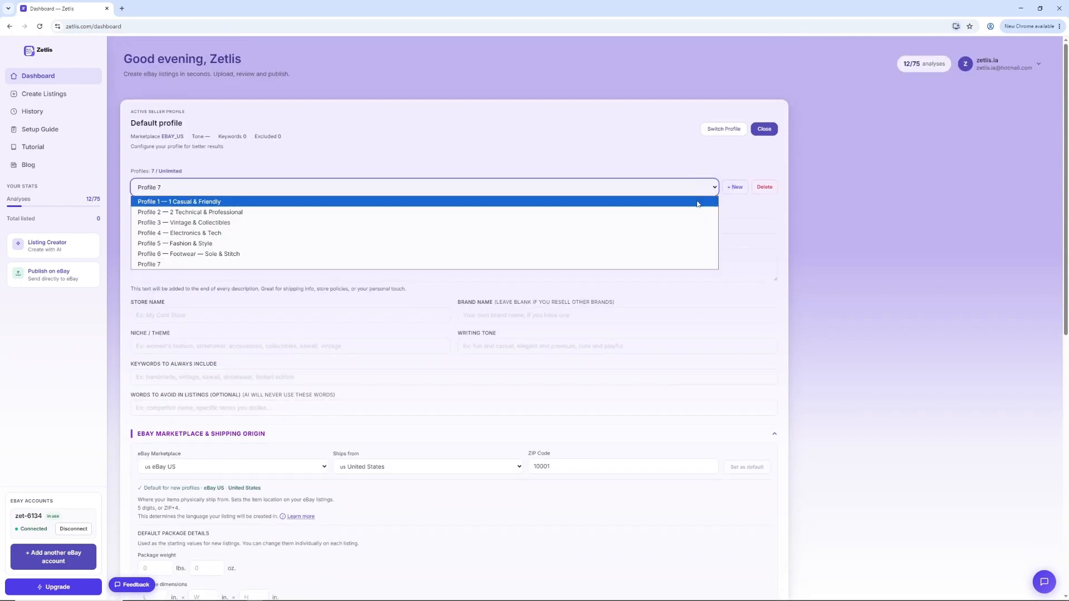
pyautogui.click(697, 202)
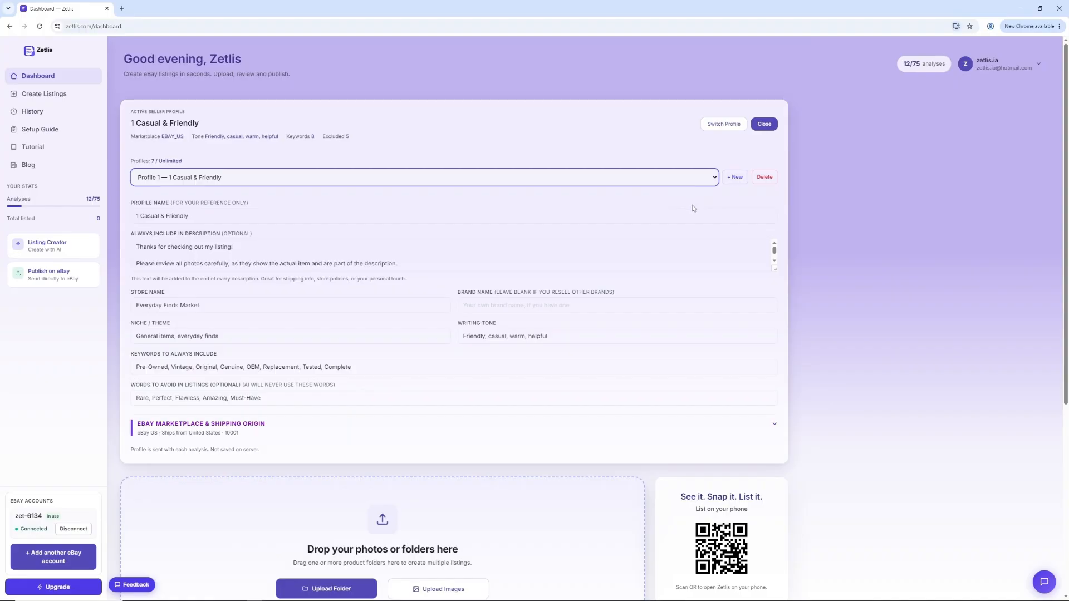
# Step: Check the profile name and enlarge the always-included description box to read its full text
pyautogui.click(227, 218)
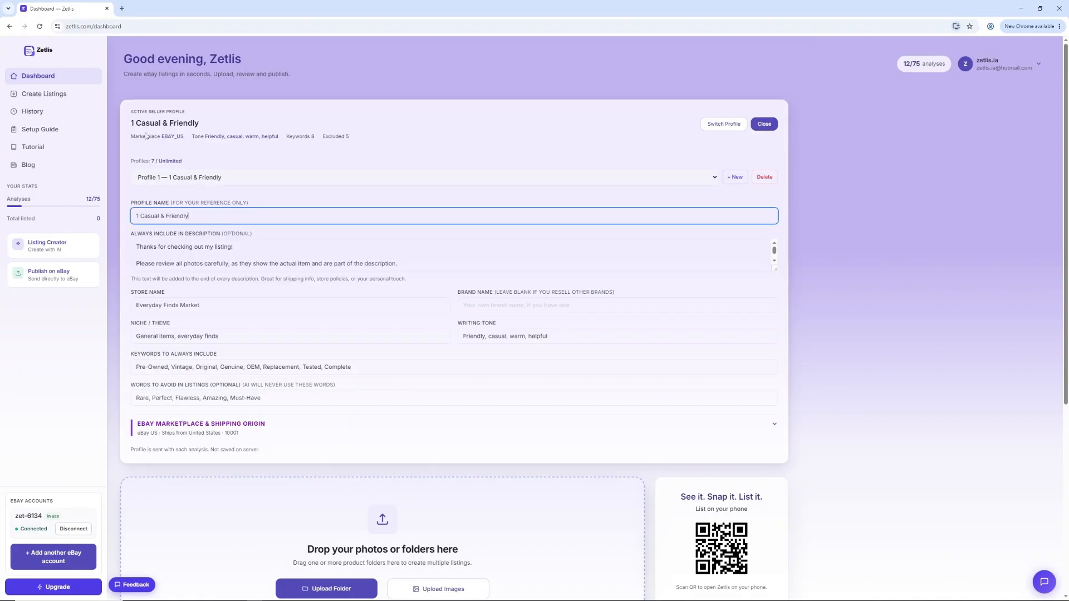
pyautogui.click(274, 248)
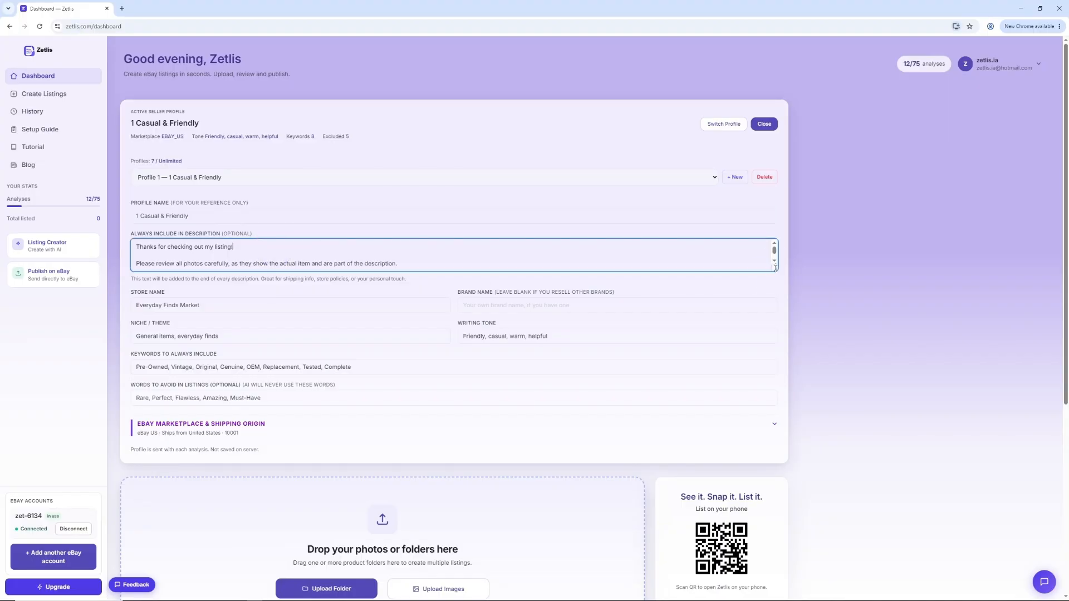
pyautogui.moveTo(776, 268); pyautogui.dragTo(777, 313)
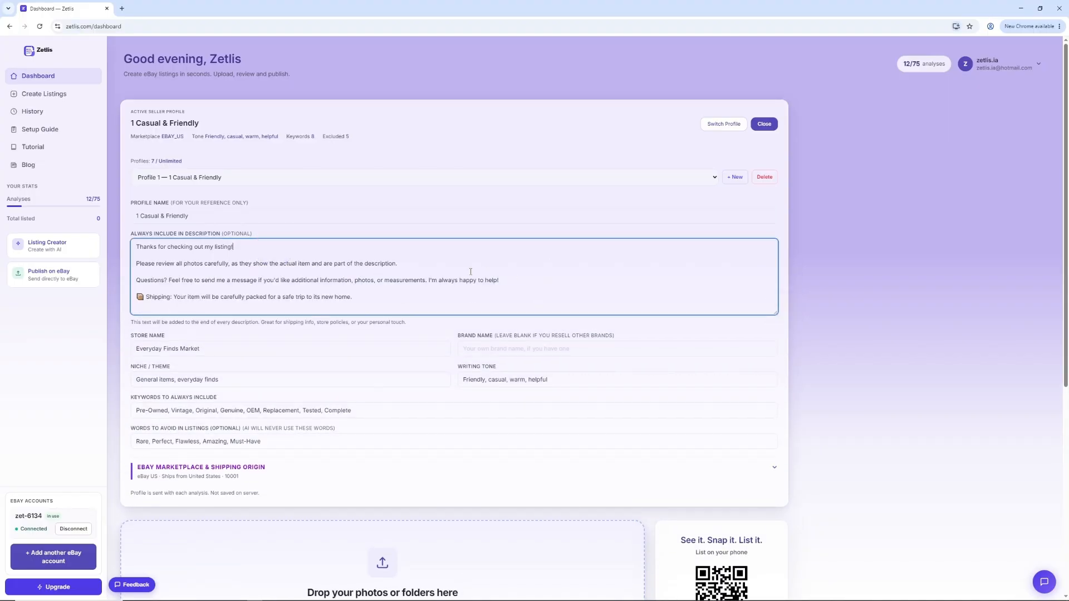
# Step: Review the Casual & Friendly profile's store name, brand name, niche, writing tone, keywords to include and words to avoid
pyautogui.click(292, 351)
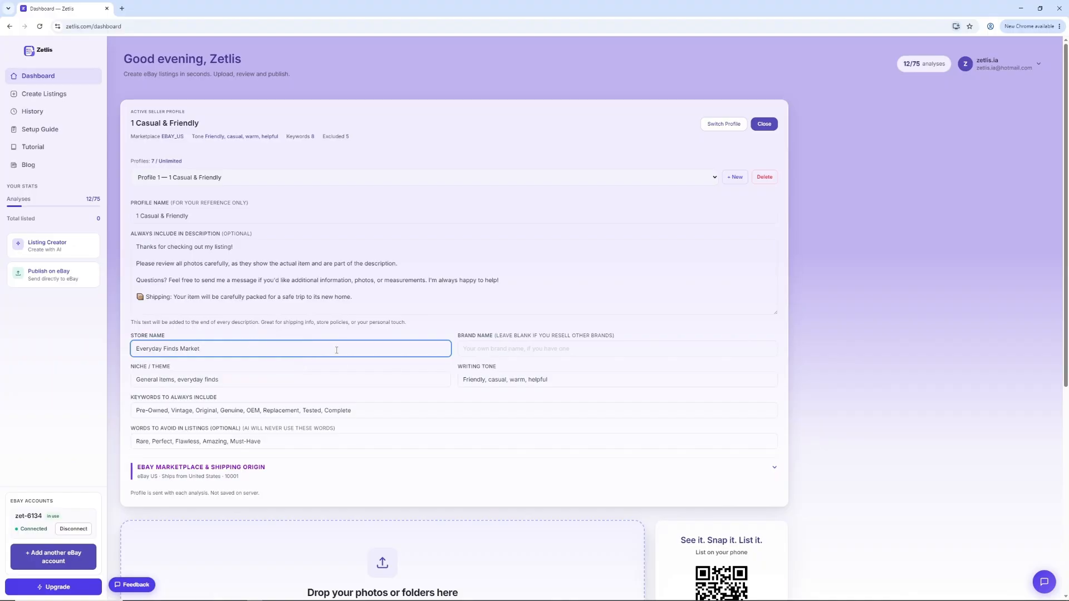
pyautogui.click(507, 353)
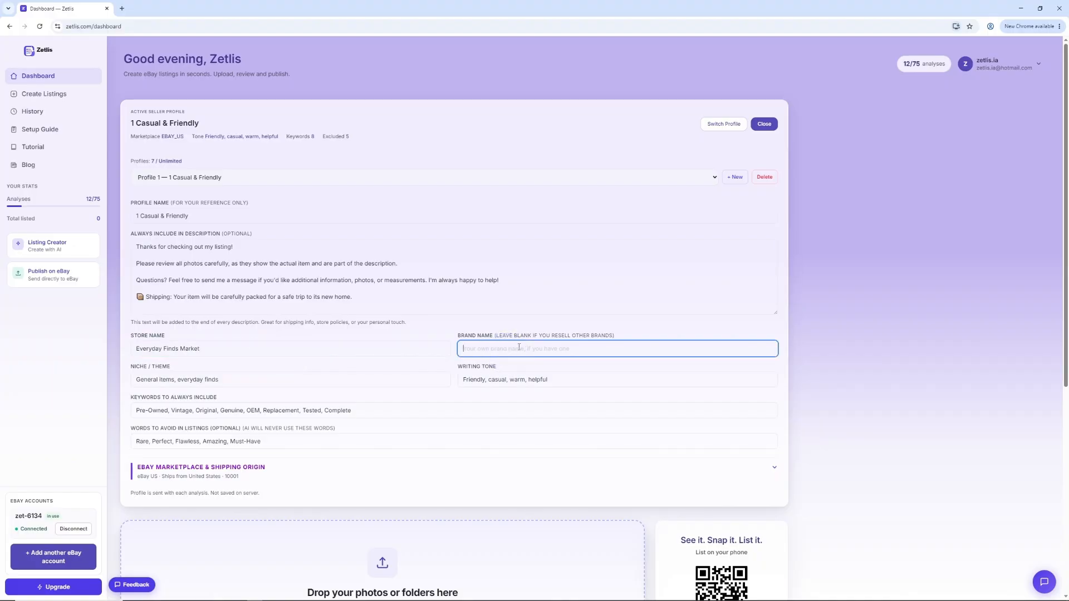
pyautogui.click(322, 379)
pyautogui.click(532, 381)
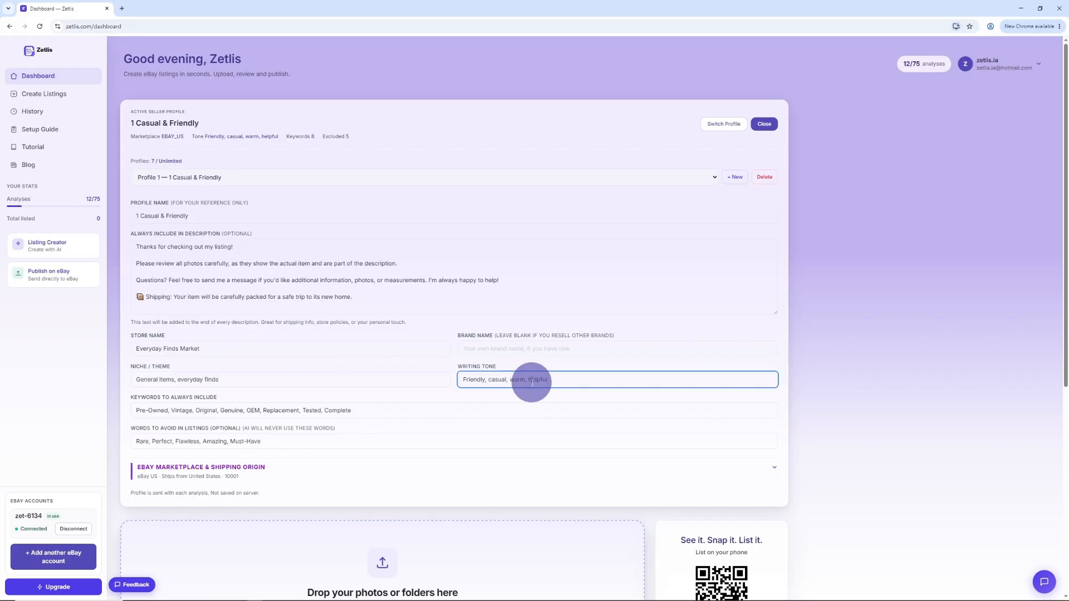
pyautogui.click(388, 410)
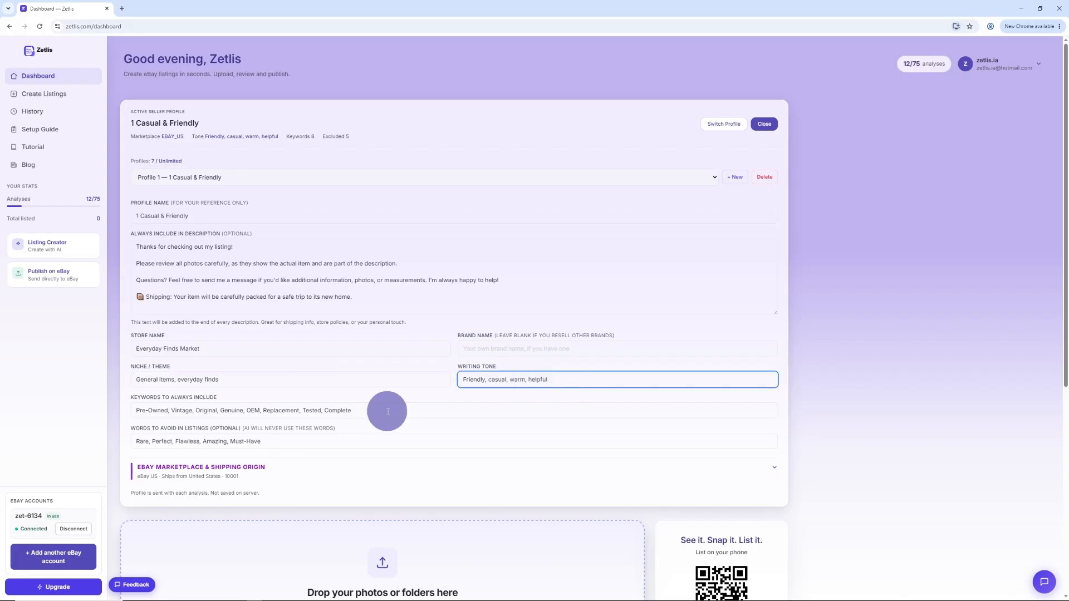
pyautogui.click(367, 445)
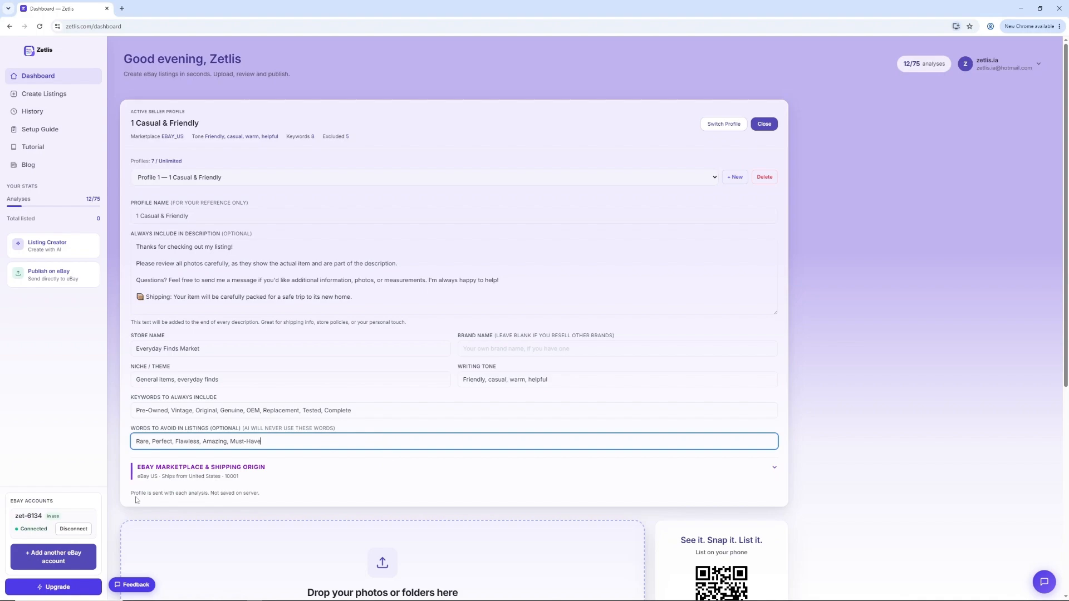
# Step: Expand the Casual & Friendly profile's marketplace and shipping origin settings and review its default package details
pyautogui.click(774, 471)
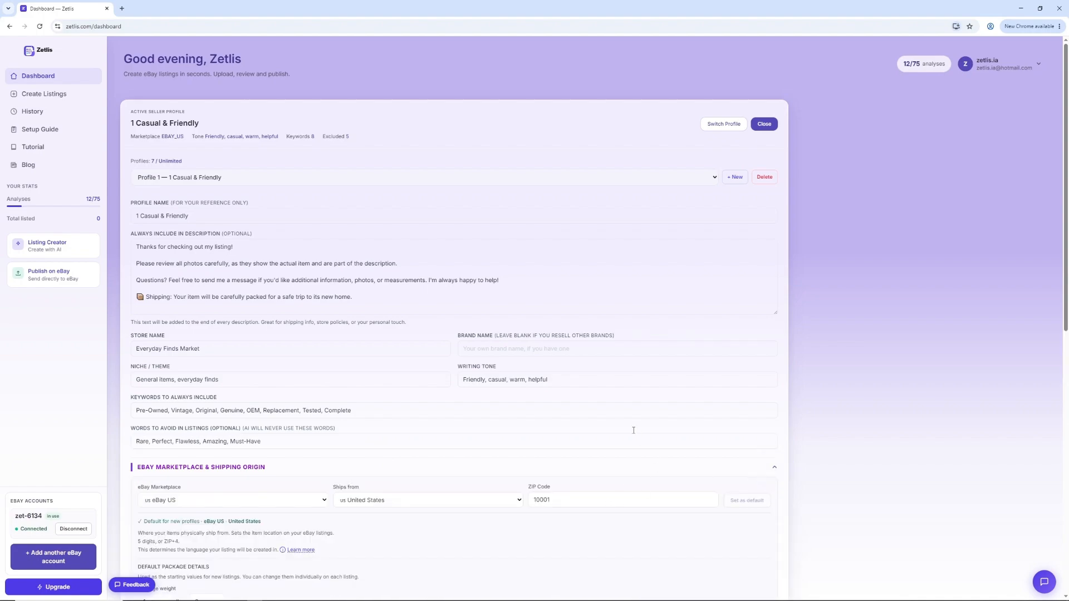
pyautogui.click(596, 410)
pyautogui.scroll(-2, 604, 434)
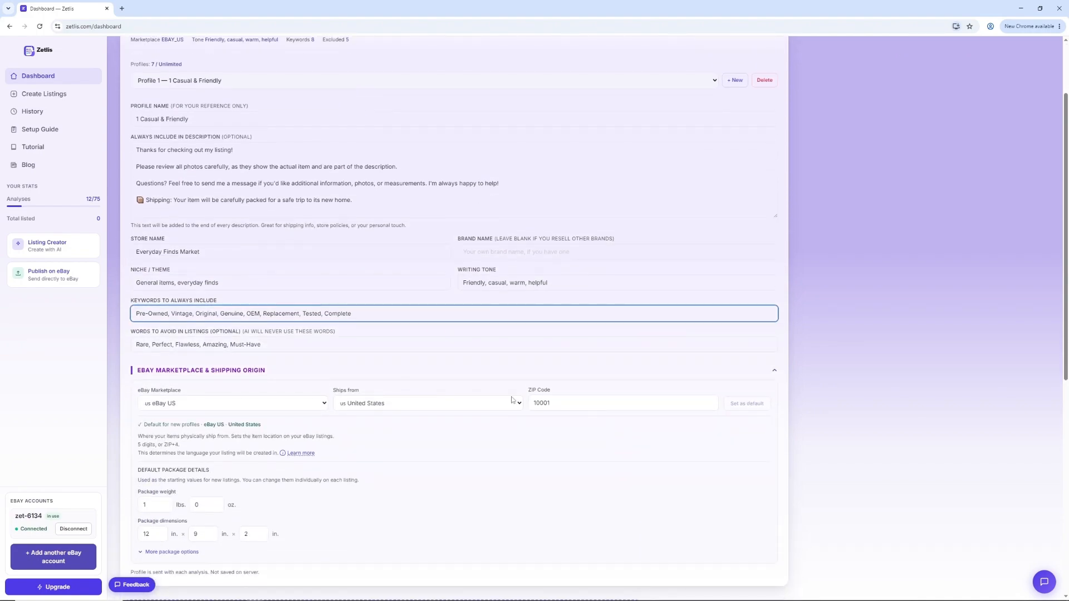
# Step: Check the list of available profiles, keep 1 Casual & Friendly active, and close the profile editor
pyautogui.click(716, 82)
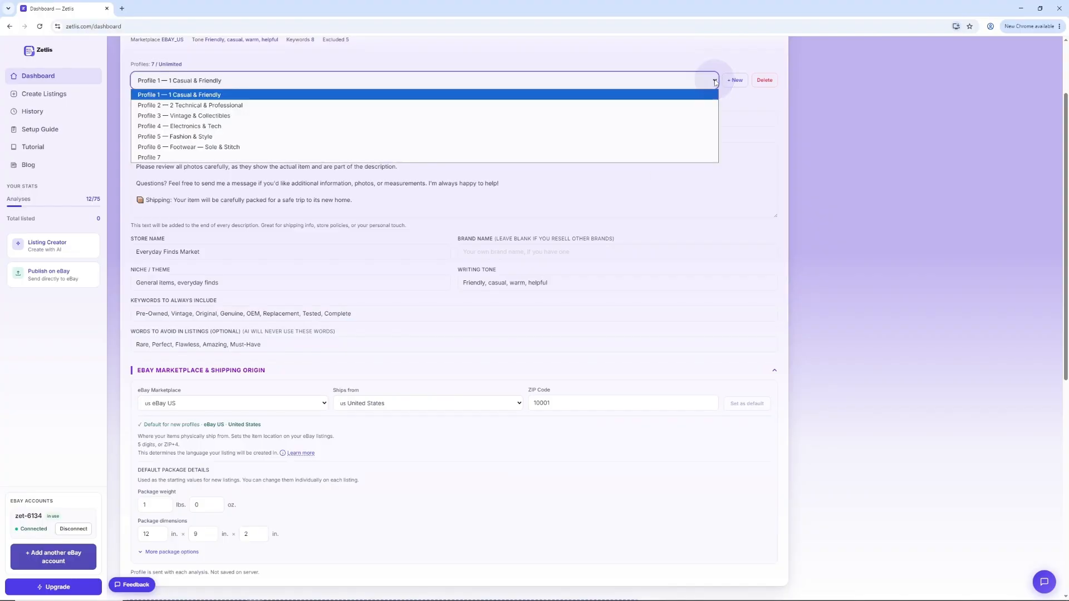
pyautogui.click(713, 80)
pyautogui.scroll(5, 743, 101)
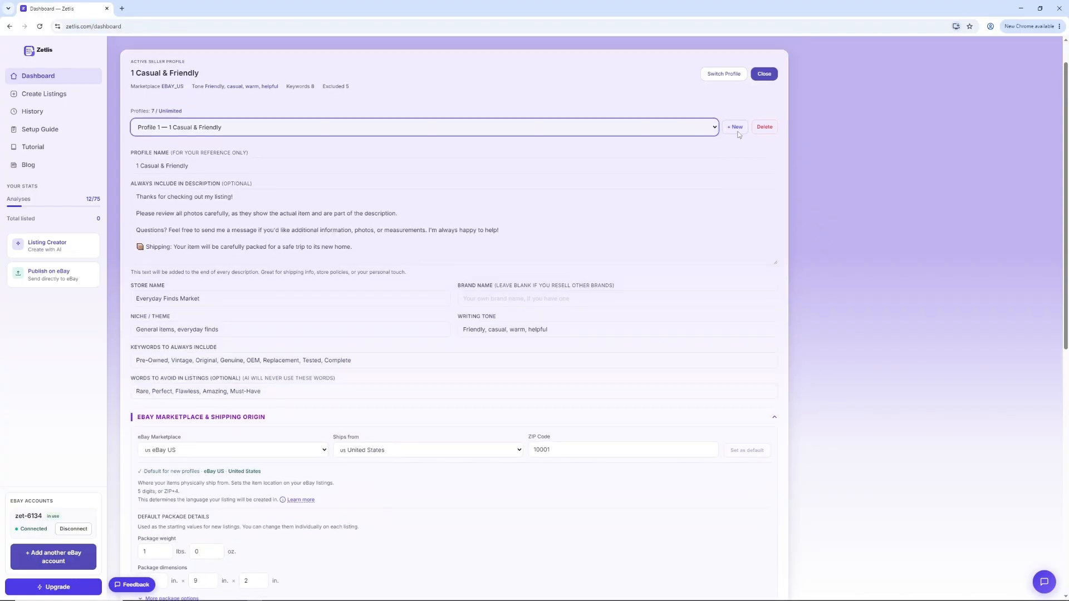
pyautogui.click(762, 123)
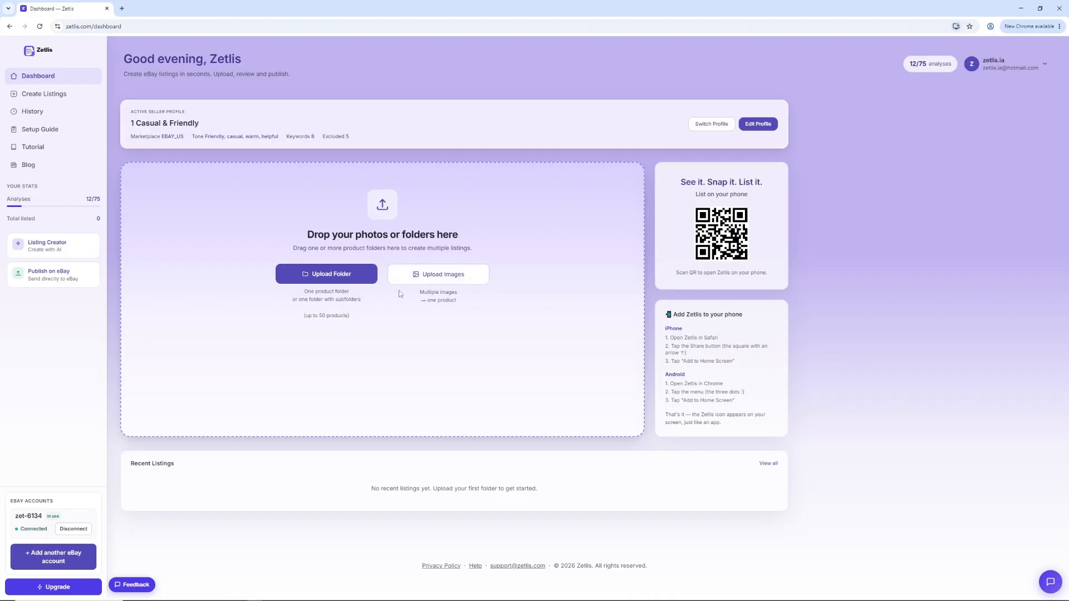
# Step: Upload all eight camera photos from the Canon 518 folder as images of one product
pyautogui.click(443, 276)
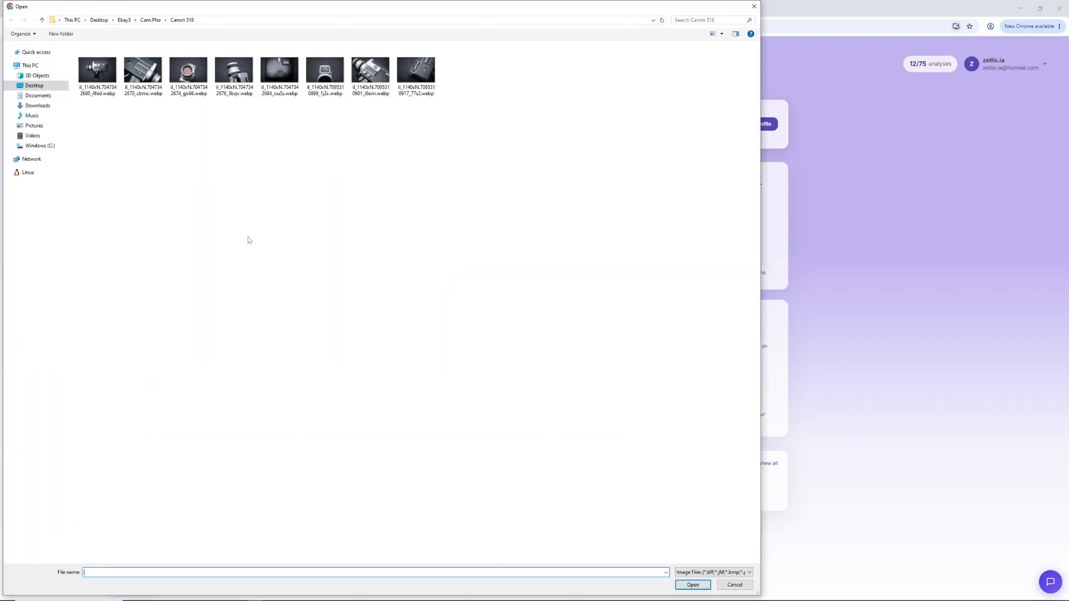
pyautogui.moveTo(93, 156); pyautogui.dragTo(440, 68)
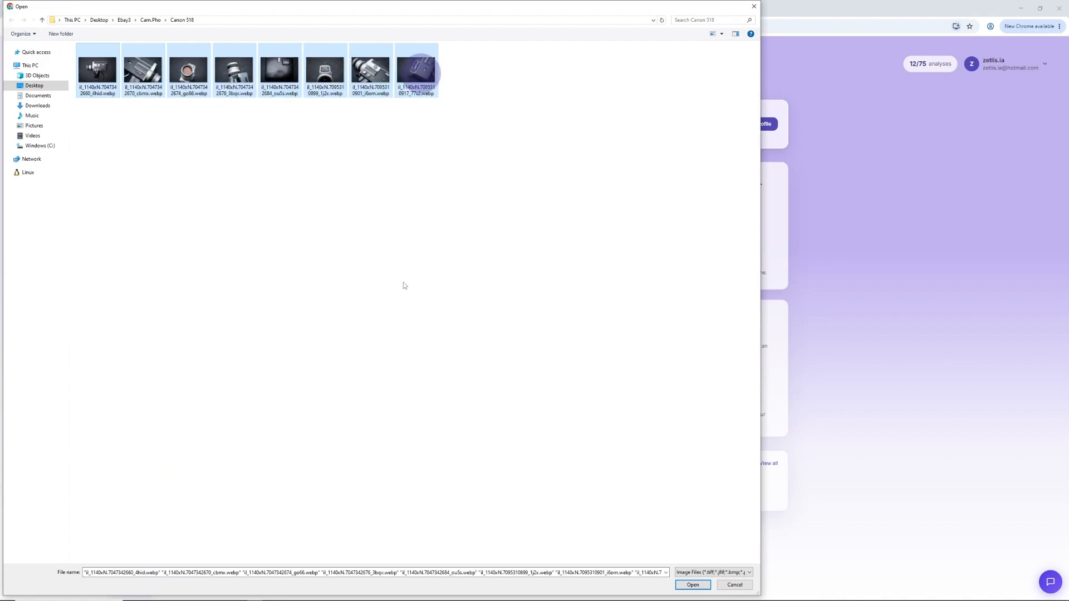
pyautogui.click(692, 584)
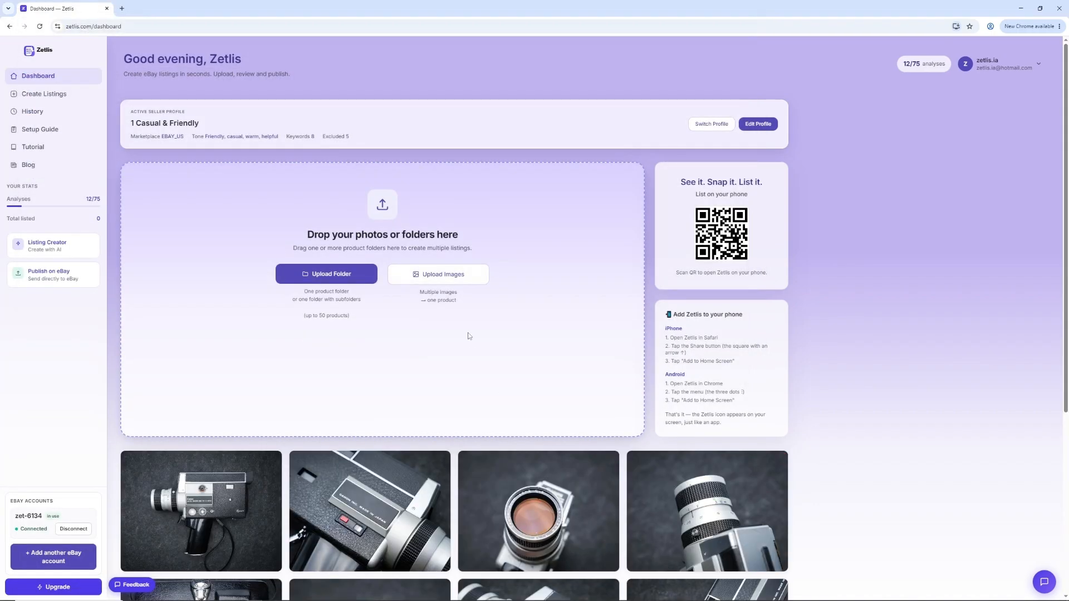
# Step: Look through the first five uploaded camera photos in the enlarged preview and close it
pyautogui.scroll(-5, 453, 377)
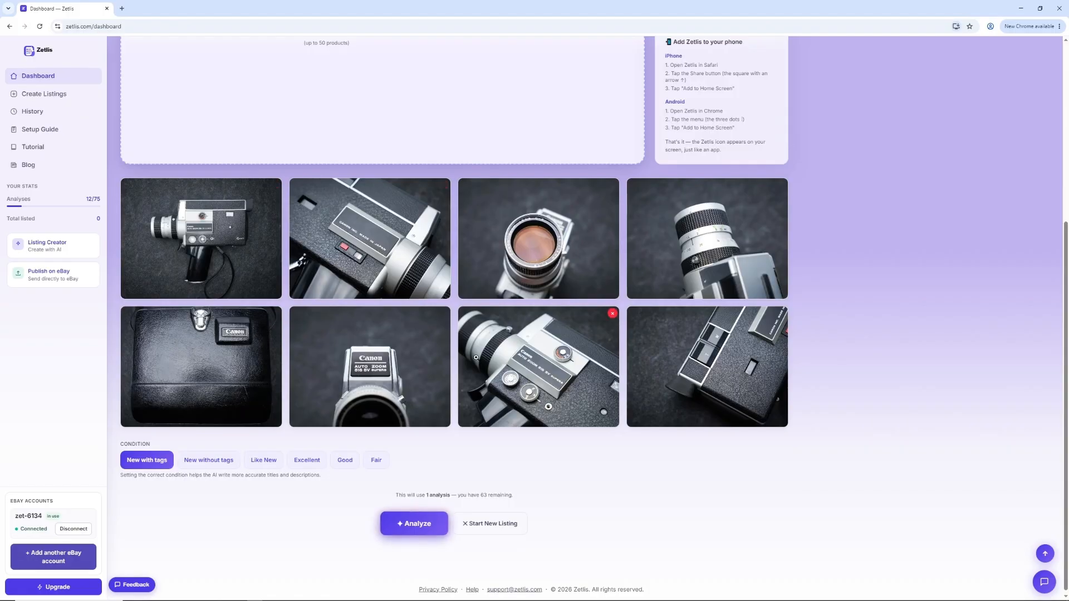
pyautogui.click(239, 269)
pyautogui.click(706, 312)
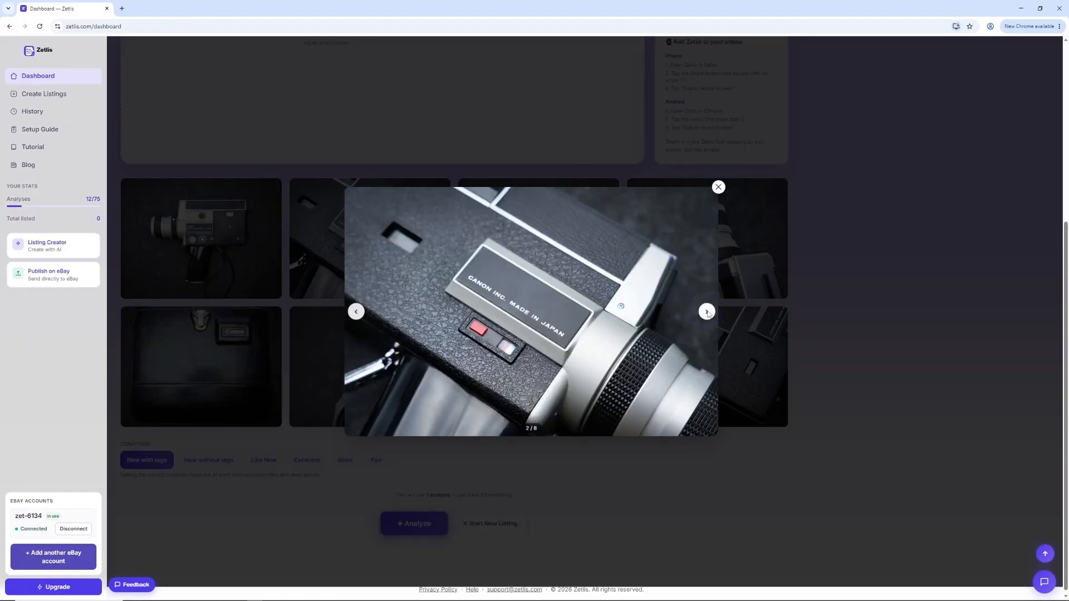
pyautogui.click(707, 311)
pyautogui.click(707, 312)
pyautogui.click(707, 312)
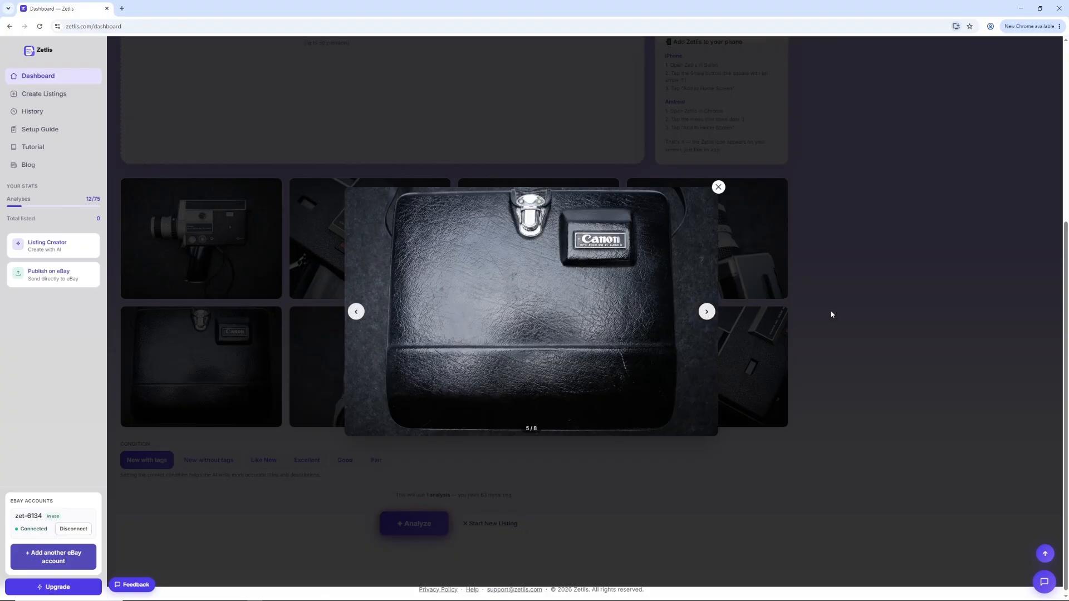
pyautogui.click(861, 306)
# Step: Try the different item conditions, settle on Excellent, and start the analysis of the photos
pyautogui.click(205, 462)
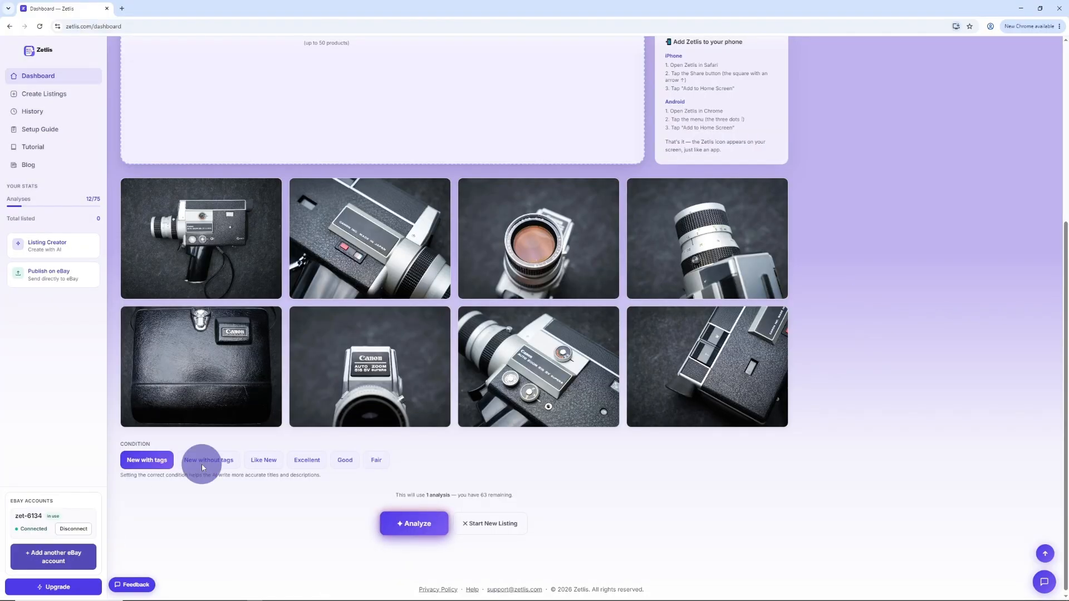
pyautogui.click(264, 462)
pyautogui.click(313, 465)
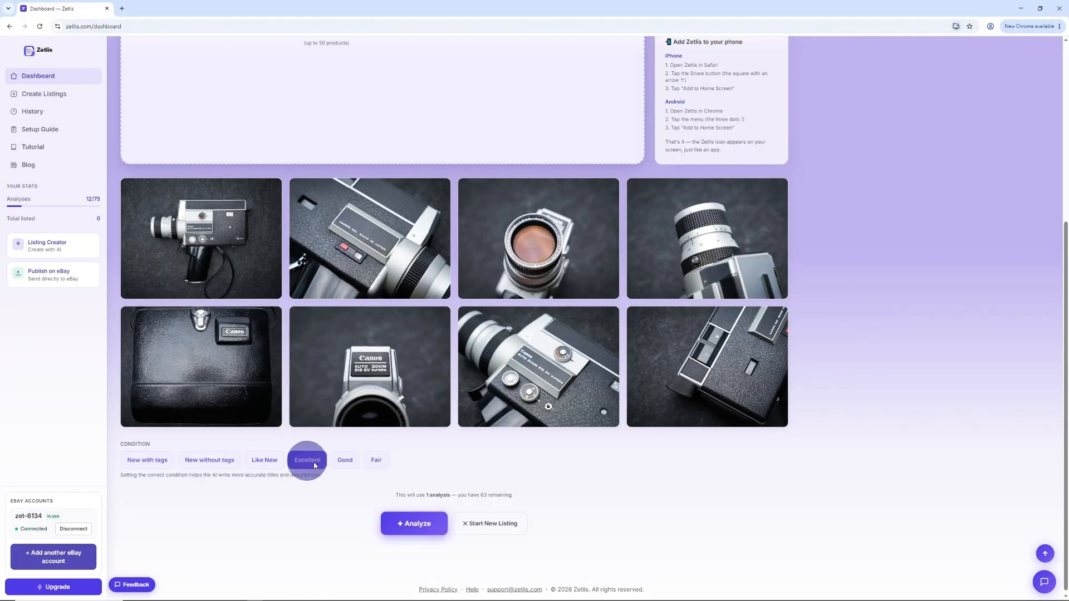
pyautogui.click(345, 461)
pyautogui.click(377, 461)
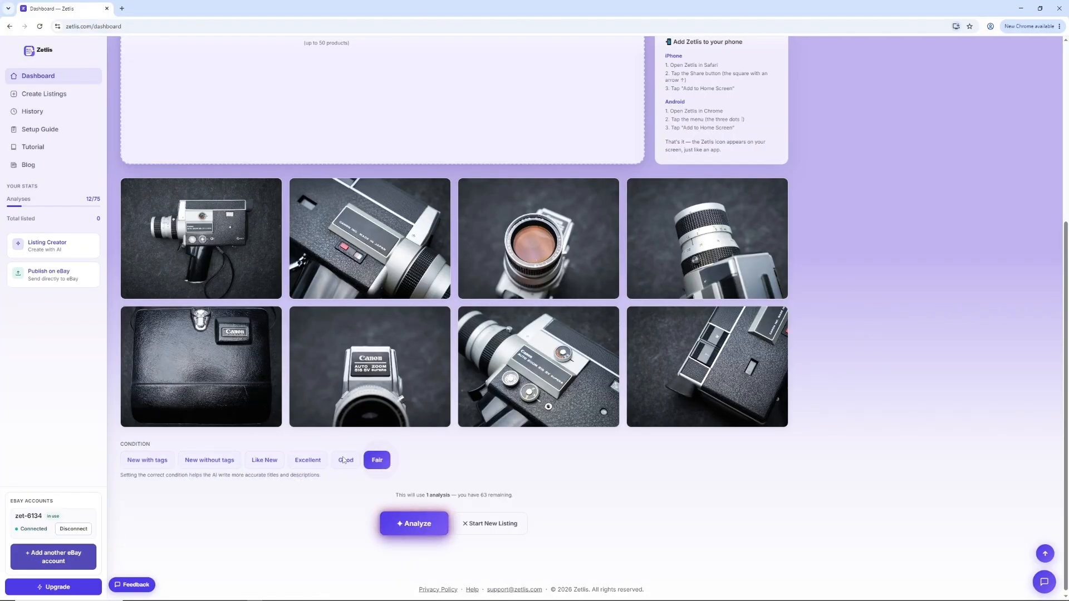
pyautogui.click(313, 461)
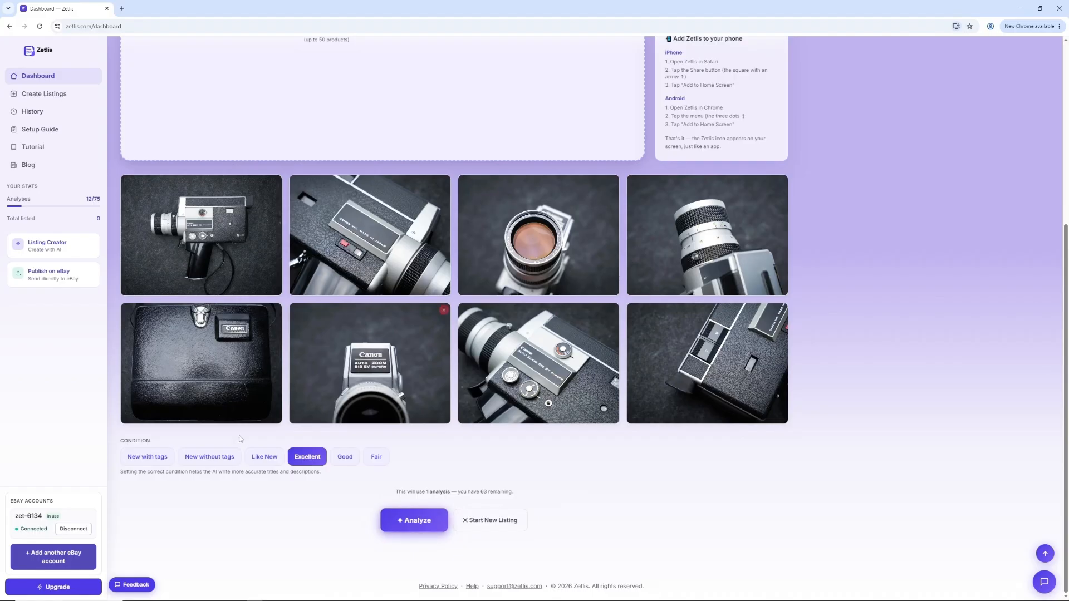
pyautogui.click(425, 523)
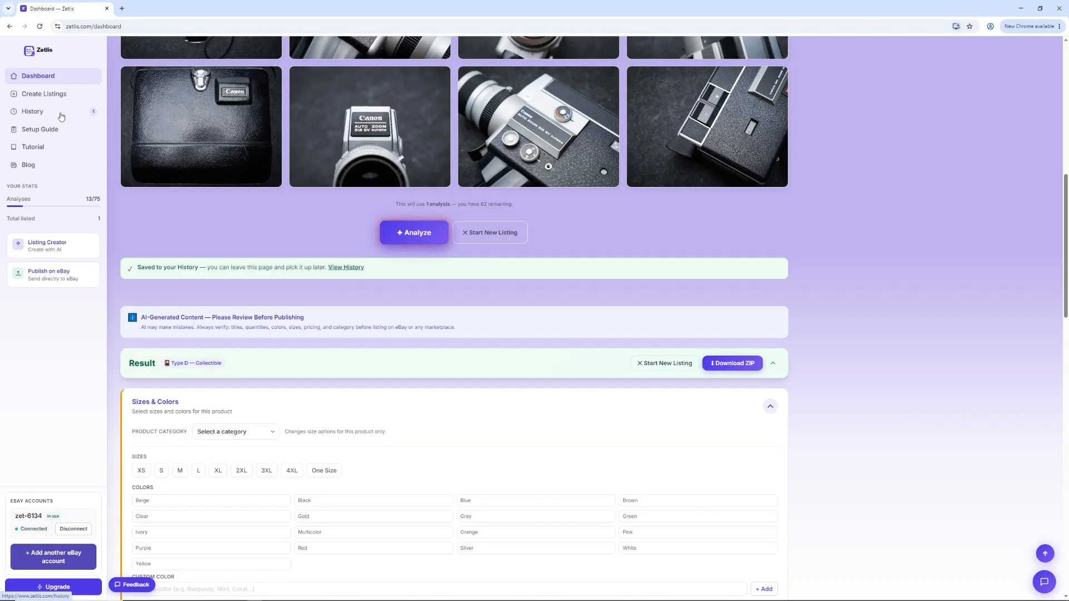
# Step: Set the product category in the result's Sizes & Colors section to Miscellaneous
pyautogui.scroll(-4, 499, 289)
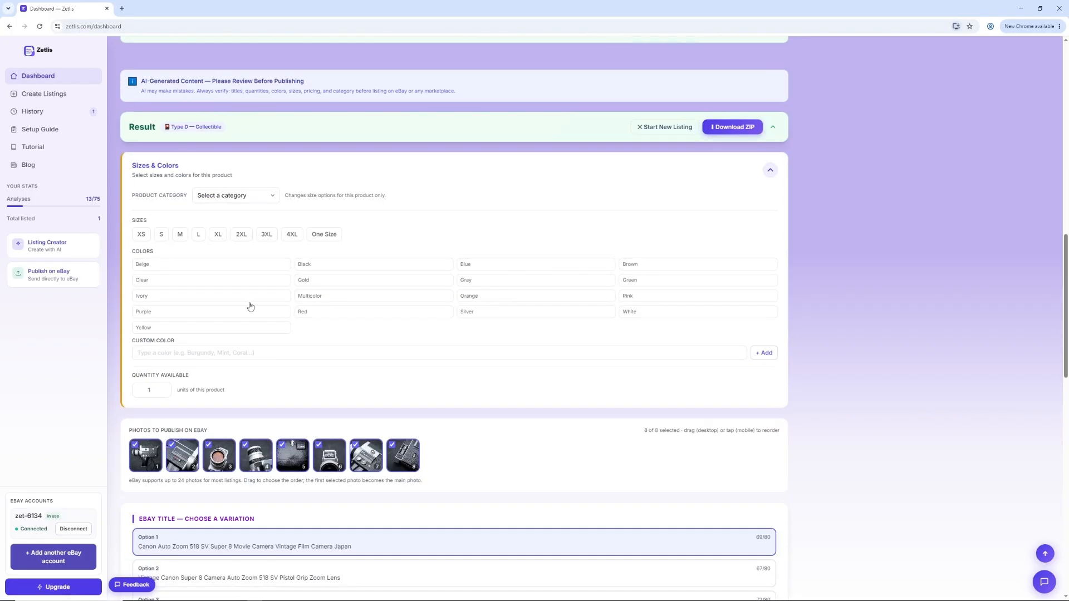
pyautogui.click(271, 198)
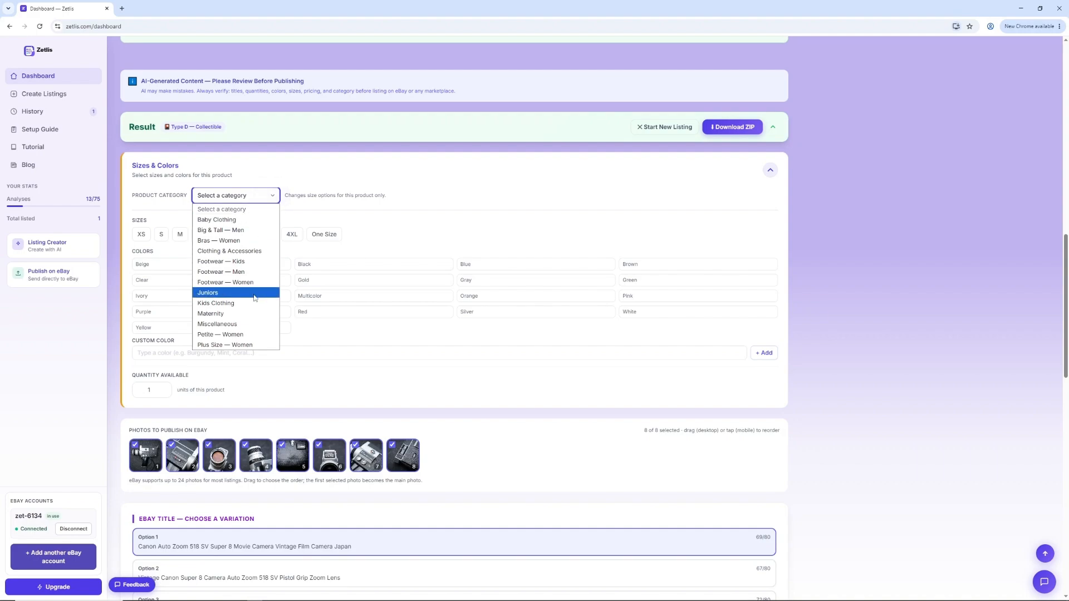
pyautogui.click(256, 325)
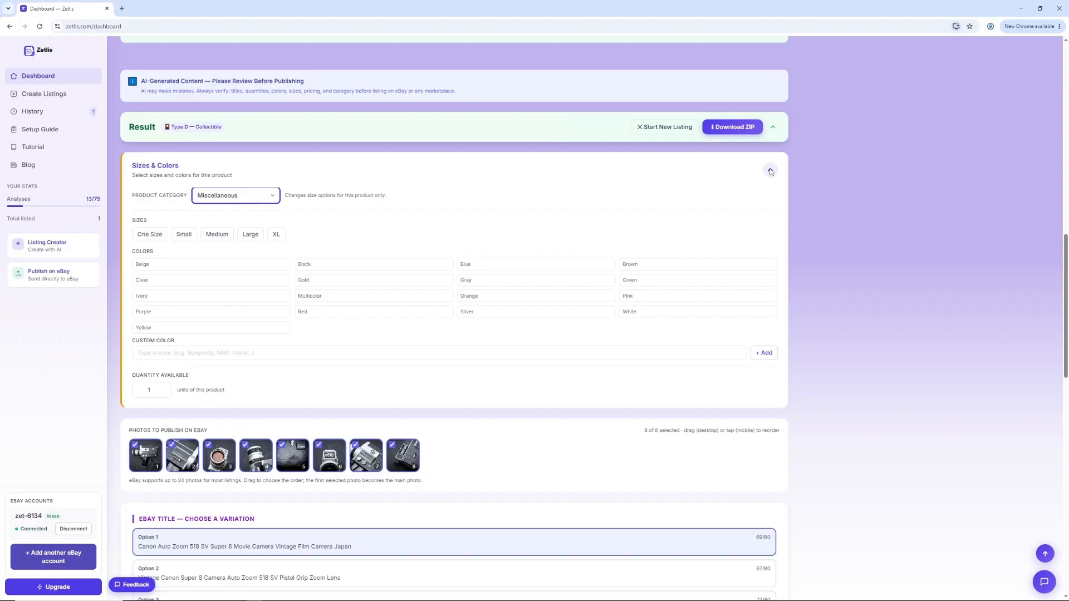
# Step: Try the Clothing & Accessories and Footwear — Men categories to compare their size options, and return to Miscellaneous
pyautogui.click(273, 198)
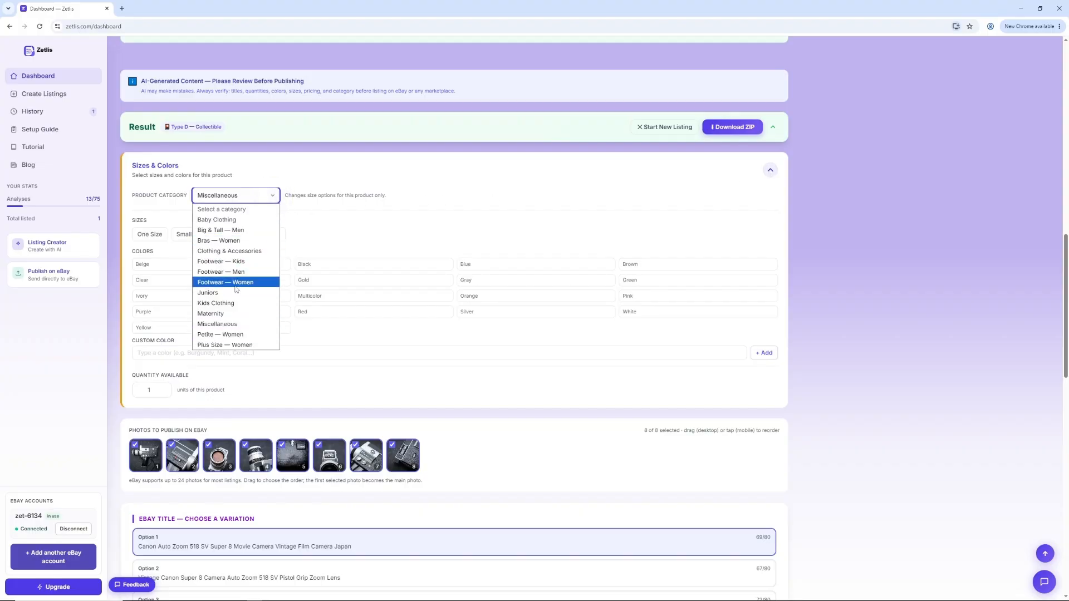
pyautogui.click(231, 251)
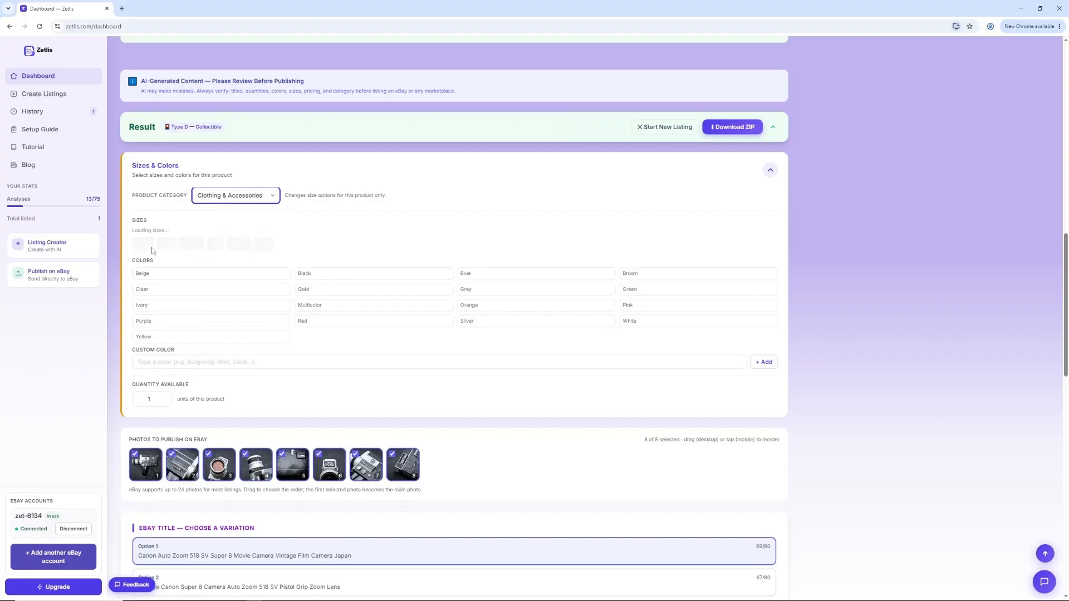
pyautogui.click(270, 198)
pyautogui.click(252, 272)
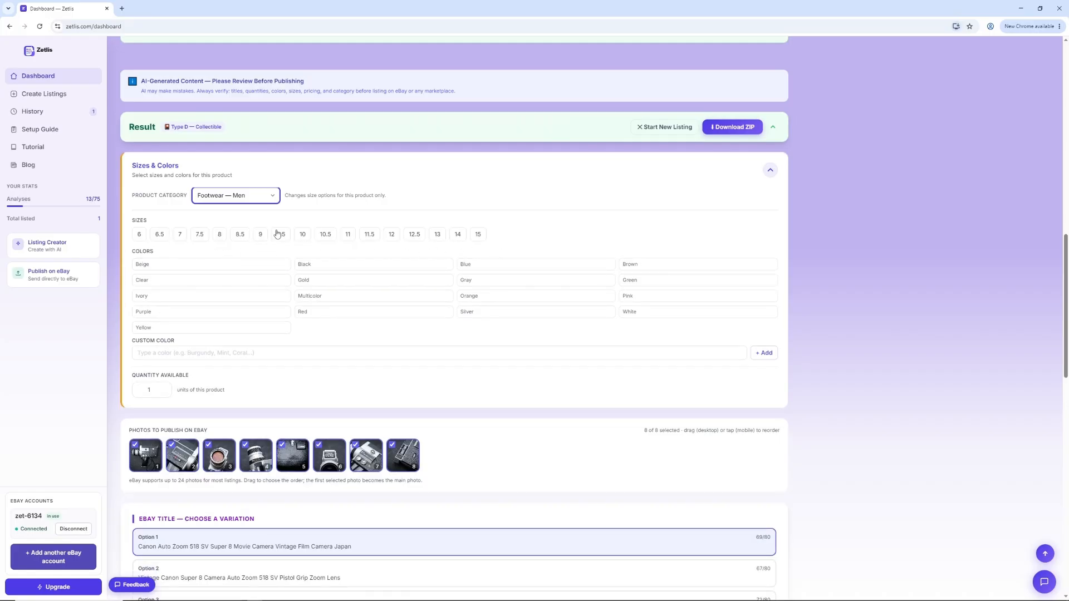
pyautogui.click(271, 198)
pyautogui.click(256, 324)
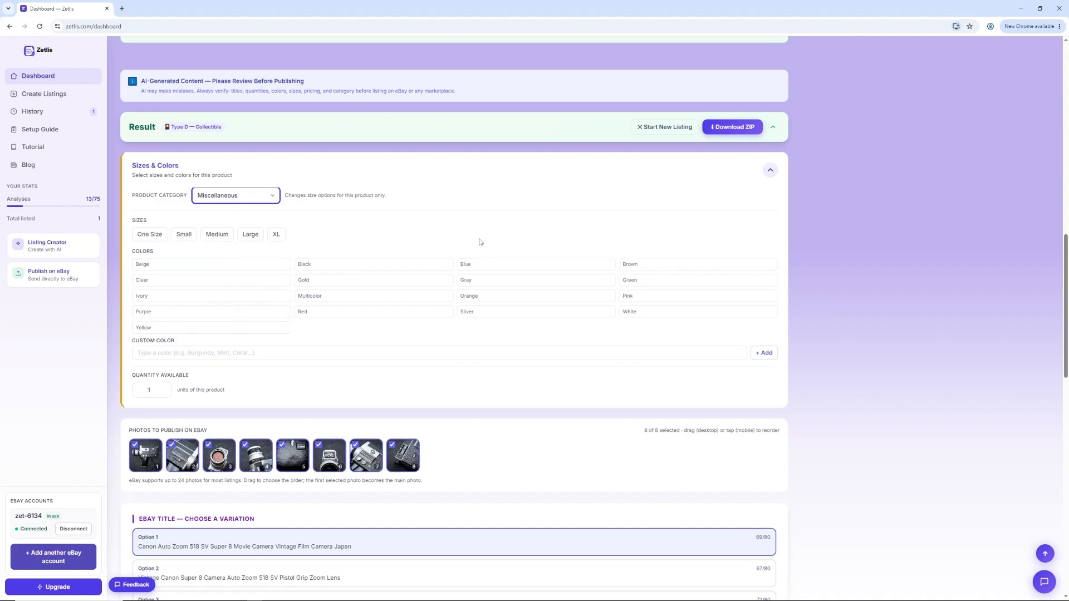
# Step: Collapse the Sizes & Colors section and preview the first two photos to publish at full size
pyautogui.click(770, 169)
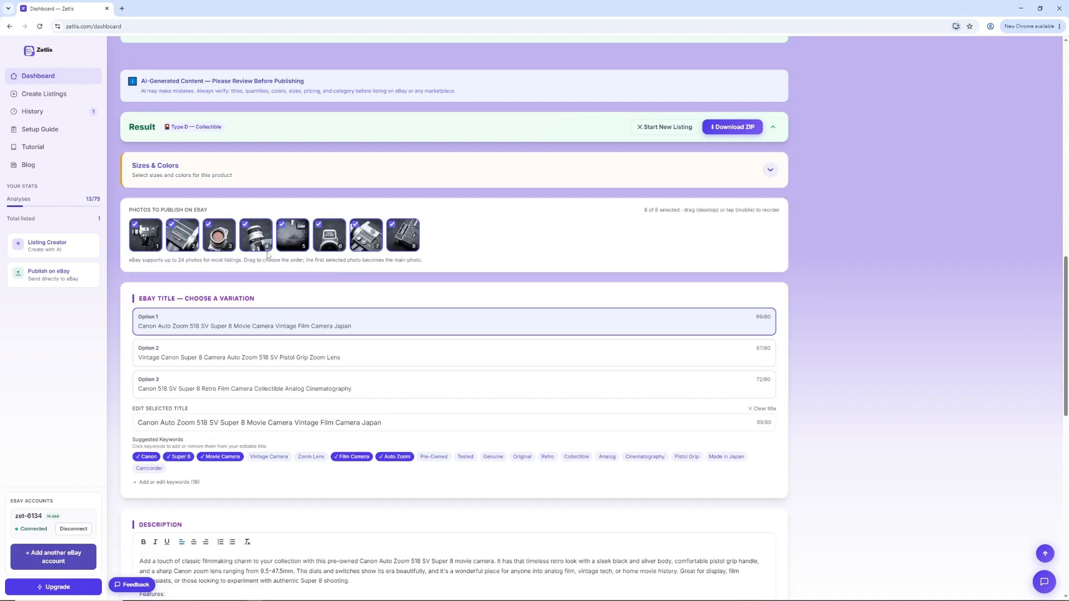
pyautogui.click(145, 235)
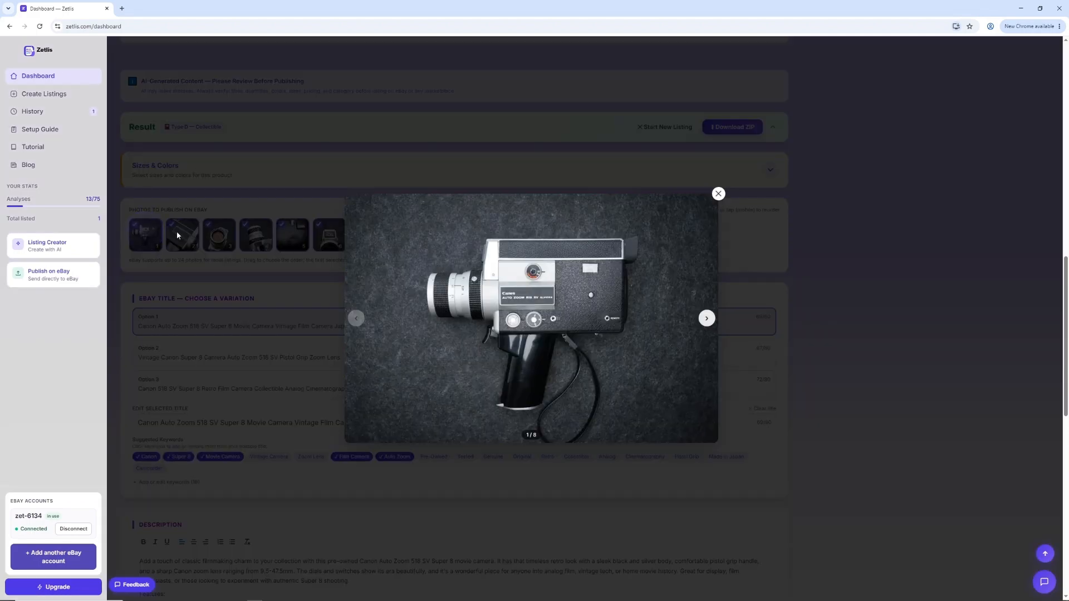
pyautogui.click(707, 318)
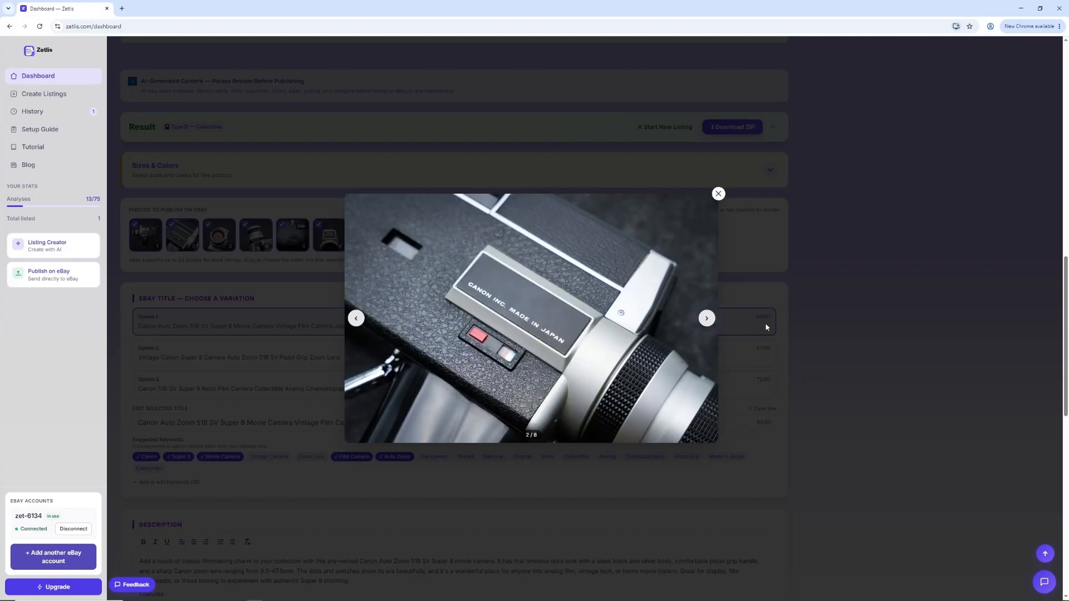
pyautogui.click(865, 312)
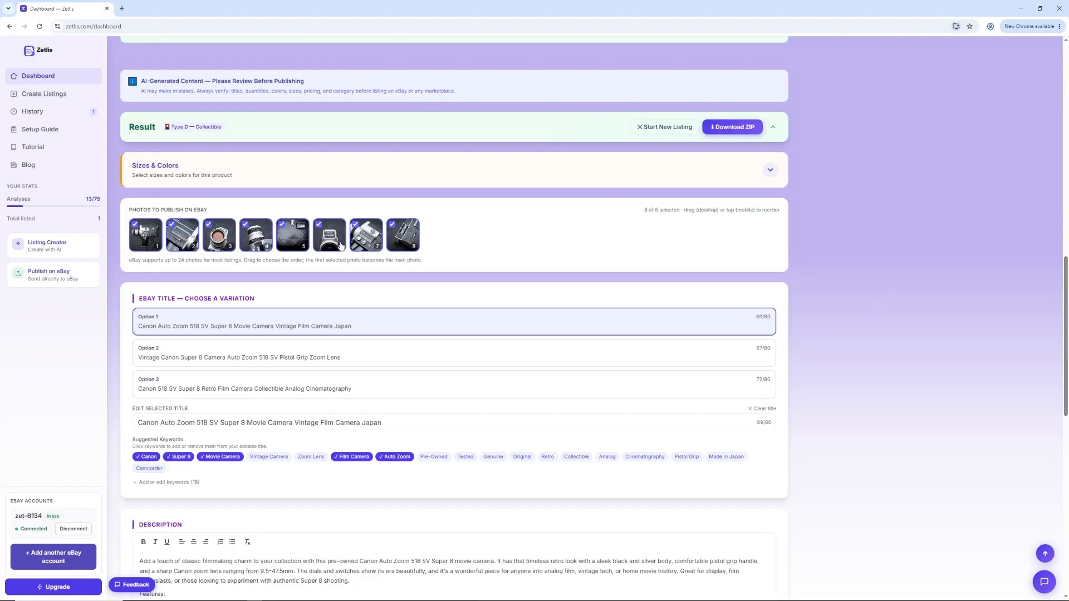
# Step: Move the seventh photo to fourth place in the publishing order, and exclude and re-include the fifth and sixth photos
pyautogui.moveTo(356, 243); pyautogui.dragTo(223, 236)
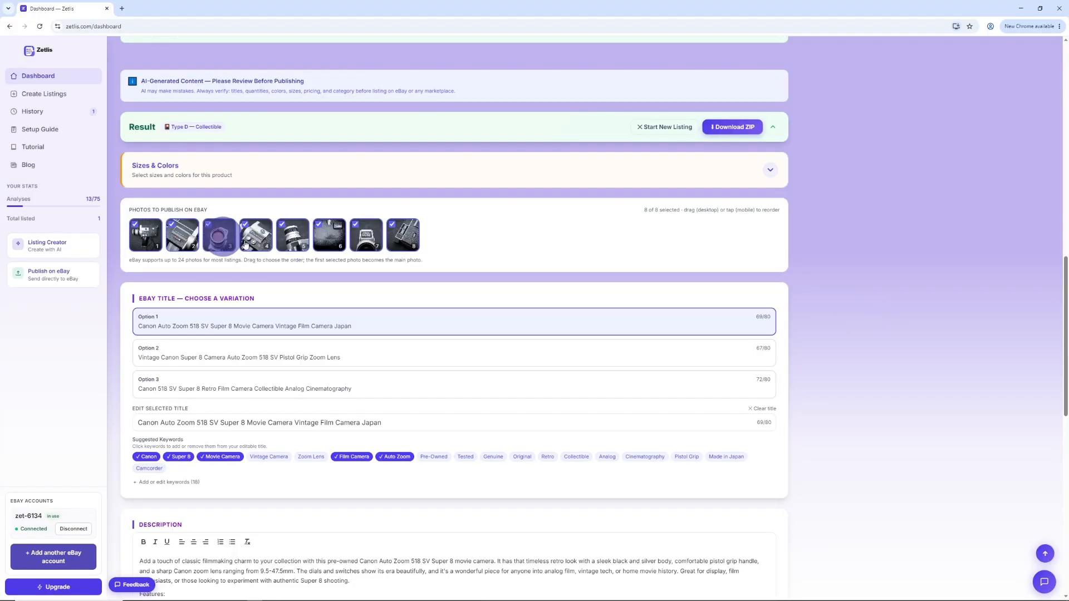
pyautogui.click(281, 226)
pyautogui.click(282, 225)
pyautogui.click(319, 225)
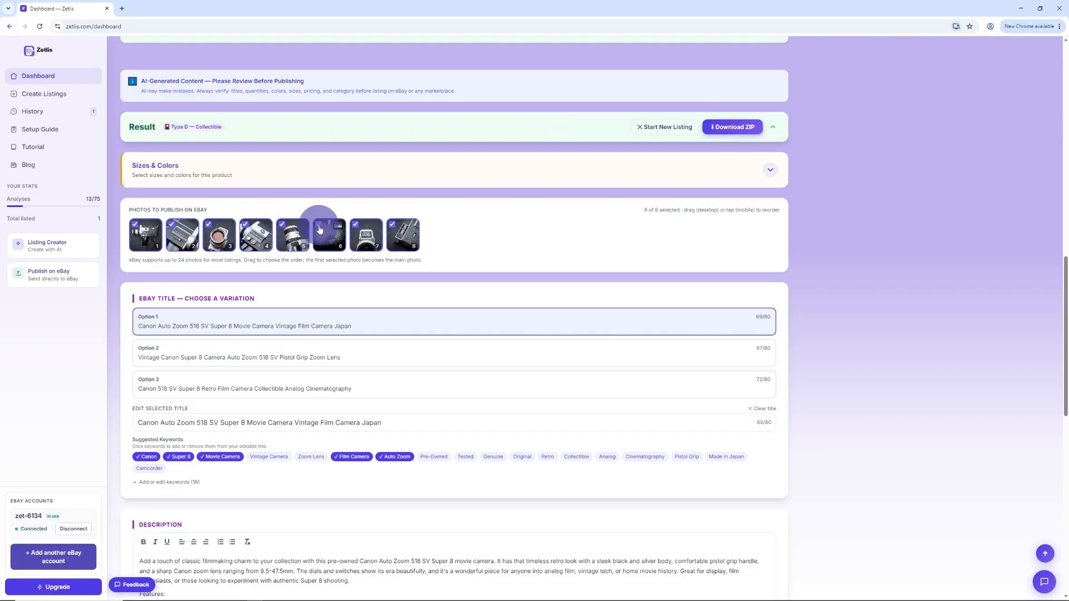
pyautogui.click(321, 229)
# Step: Compare the title variations, choose Option 3, and remove the Retro keyword from the selected title
pyautogui.scroll(-2, 494, 231)
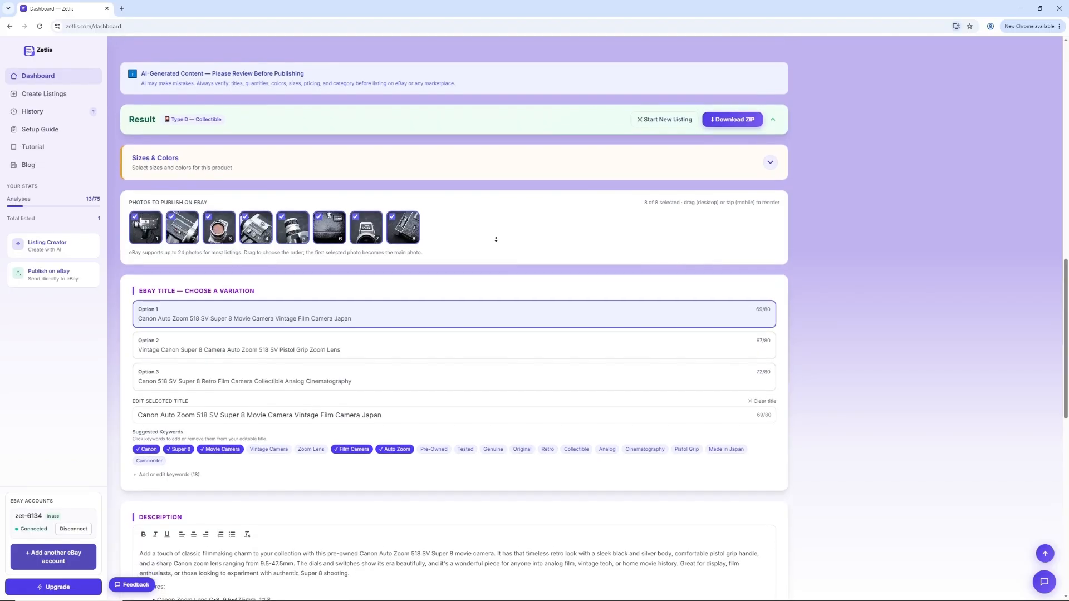
pyautogui.scroll(-3, 496, 239)
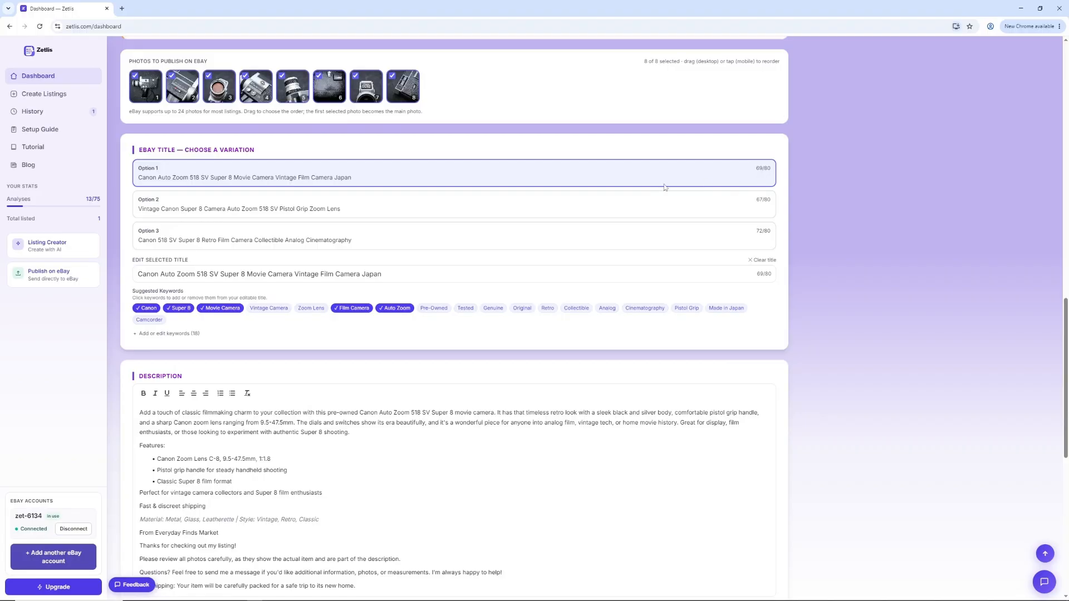
pyautogui.click(586, 209)
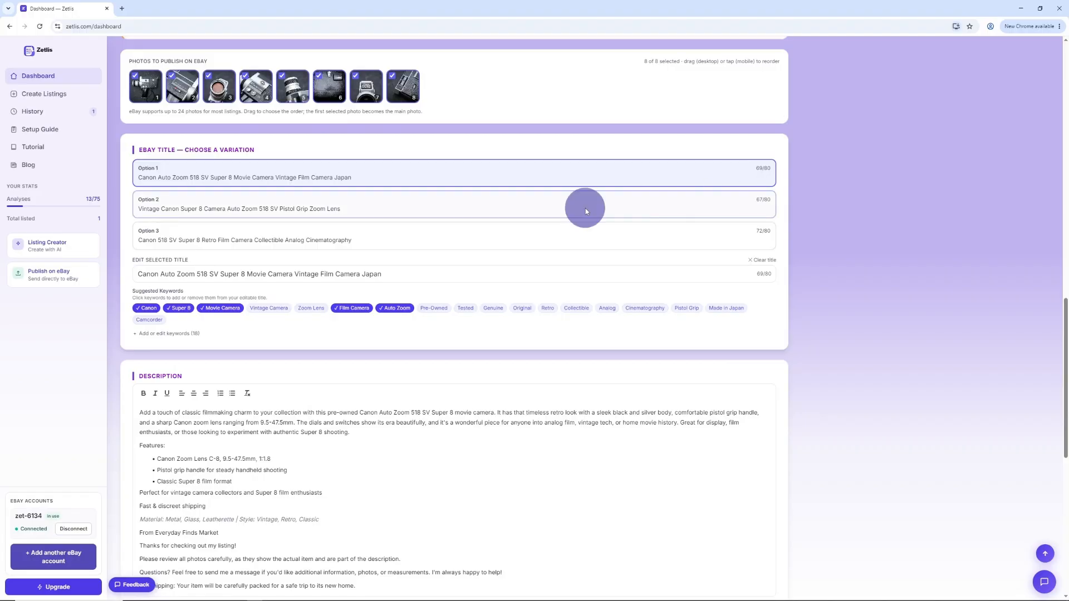
pyautogui.click(576, 242)
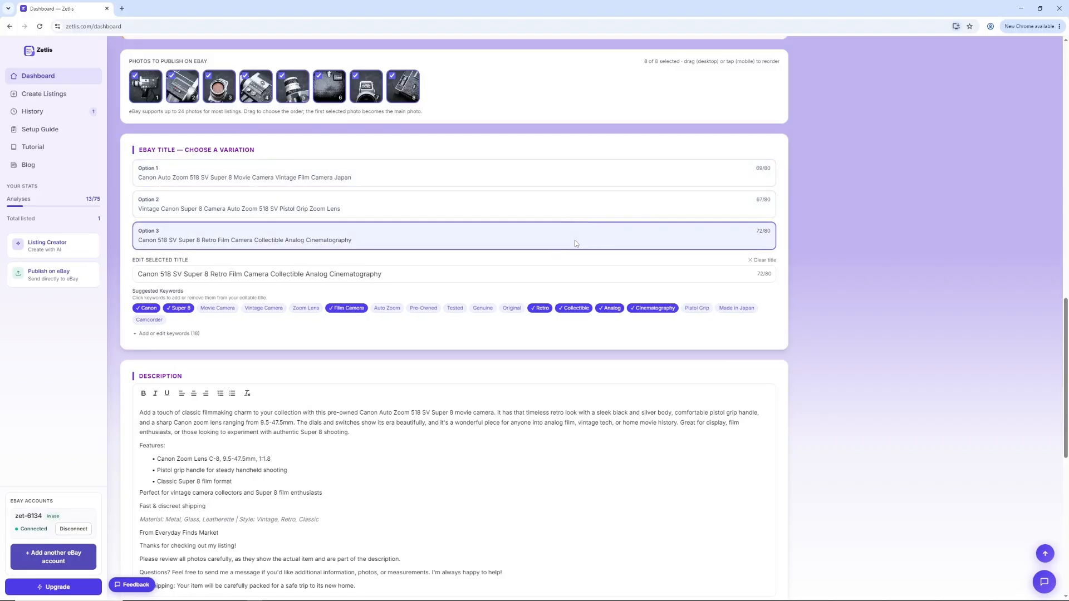
pyautogui.click(412, 276)
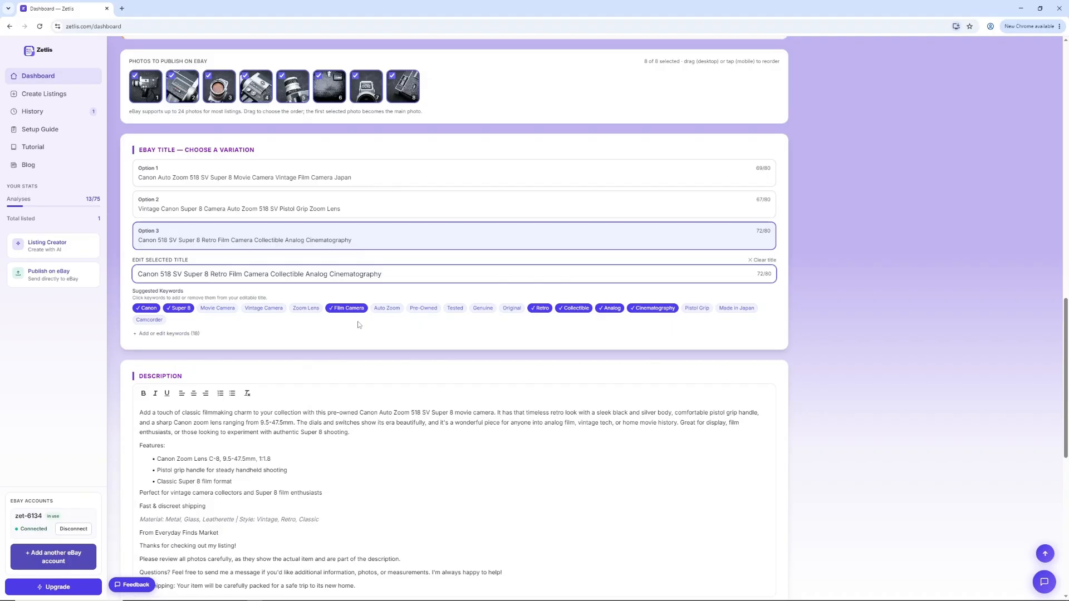
pyautogui.click(540, 310)
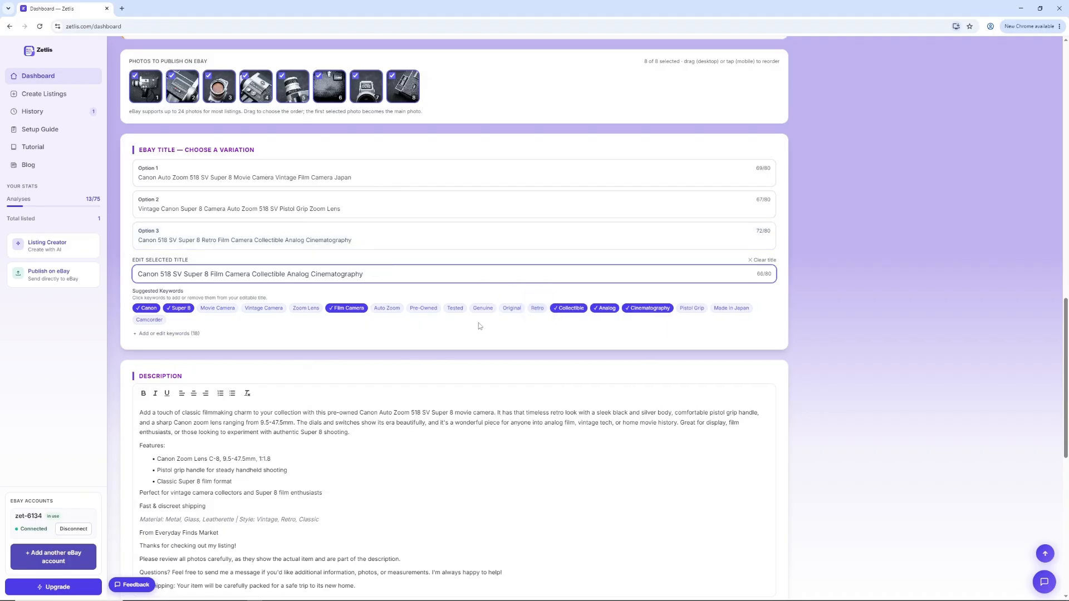
# Step: Try adding the suggested keywords Tested, Camcorder and Pistol Grip to the title, taking each out again
pyautogui.click(457, 309)
pyautogui.click(458, 309)
pyautogui.click(453, 310)
pyautogui.click(455, 310)
pyautogui.click(153, 321)
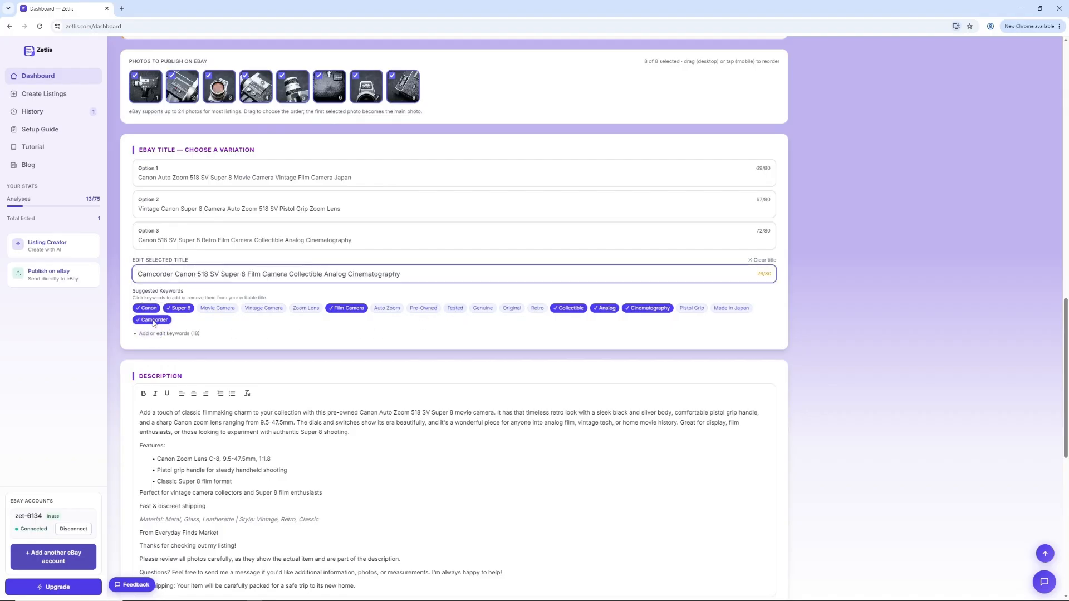
pyautogui.click(153, 321)
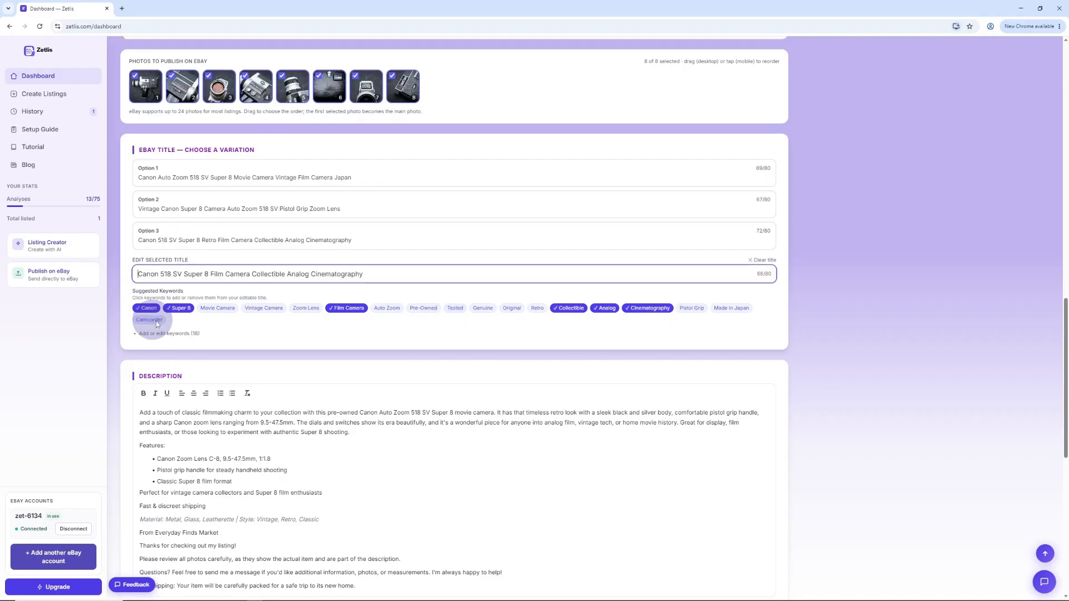
pyautogui.click(690, 309)
pyautogui.click(691, 308)
# Step: Add the keyword New at the start of the suggested keyword list, and switch it on and off in the title
pyautogui.click(135, 333)
pyautogui.click(138, 349)
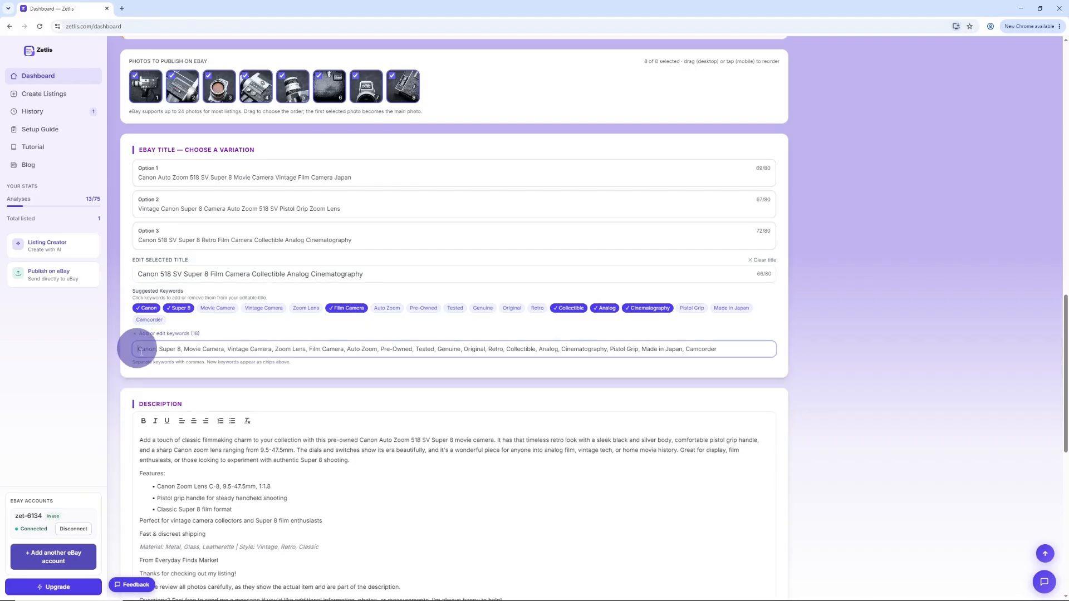
pyautogui.write('New')
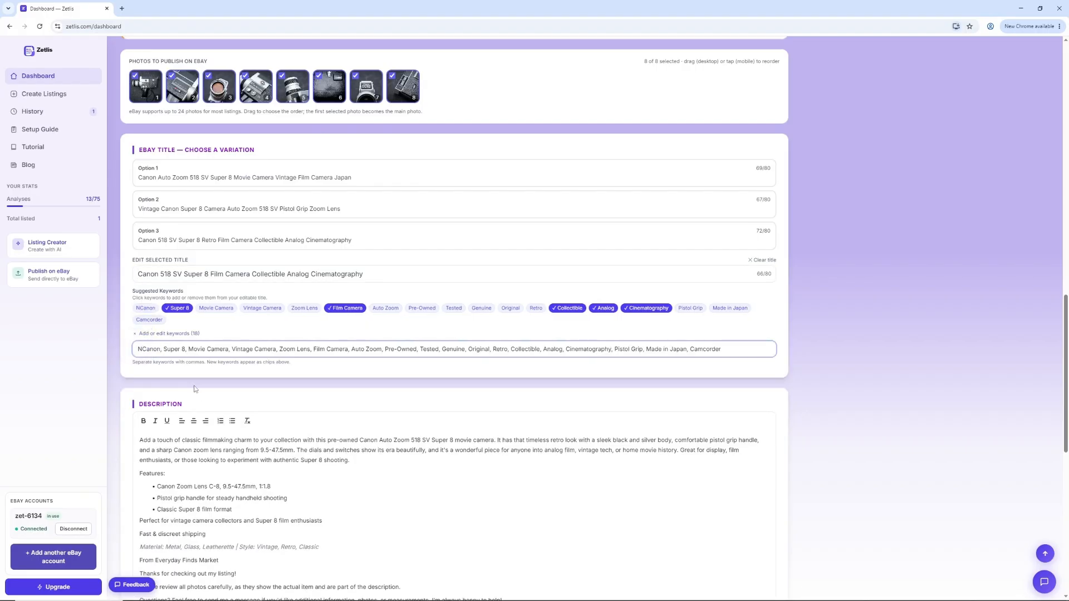
pyautogui.write(',')
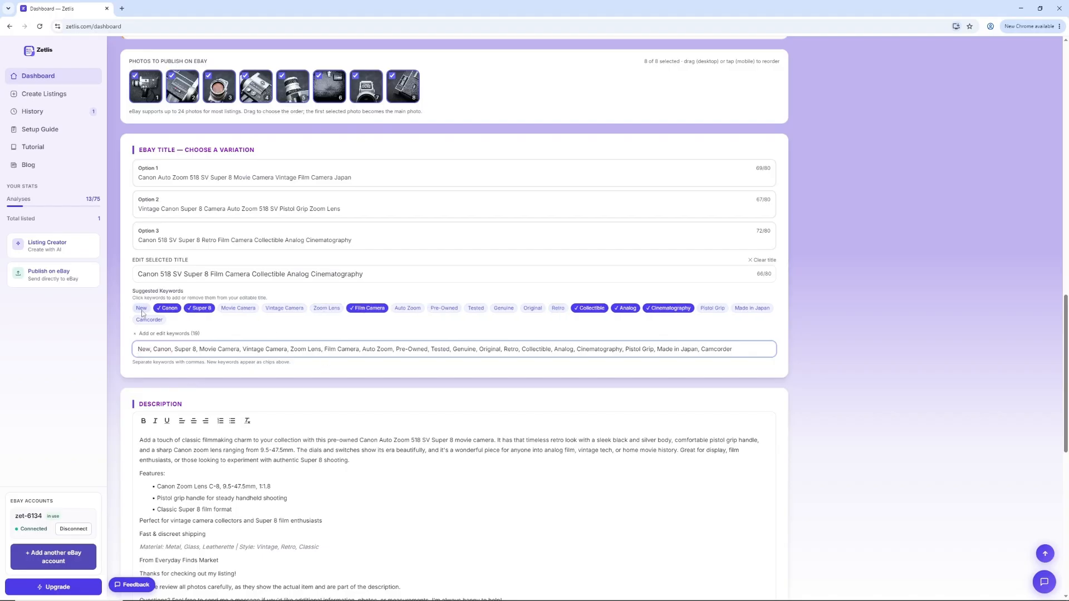
pyautogui.click(143, 314)
pyautogui.click(142, 313)
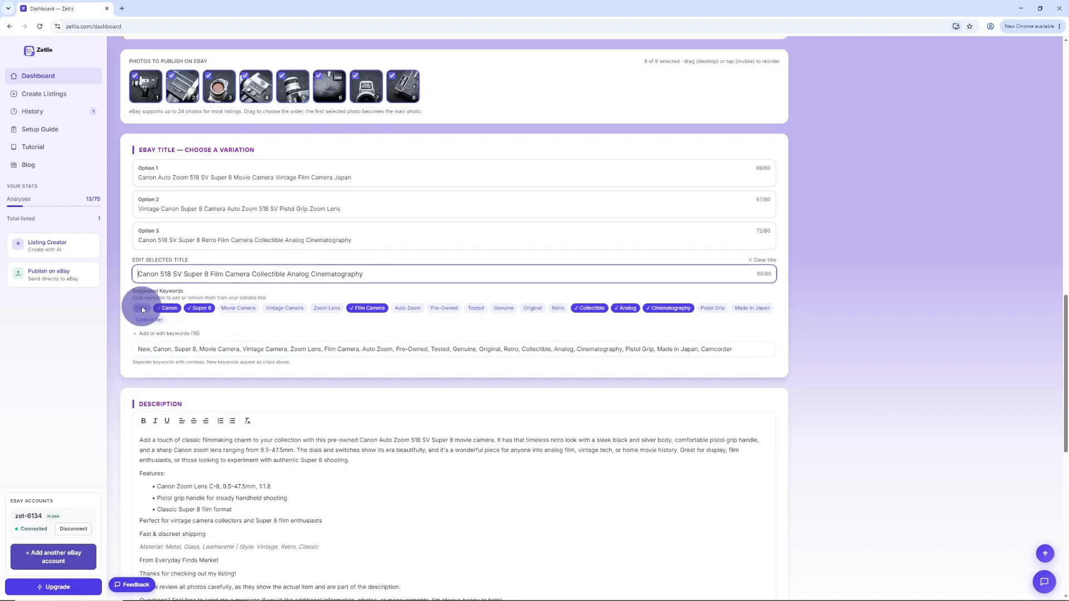
# Step: Compare the three title variations again and choose Option 1 as the selected title
pyautogui.click(226, 273)
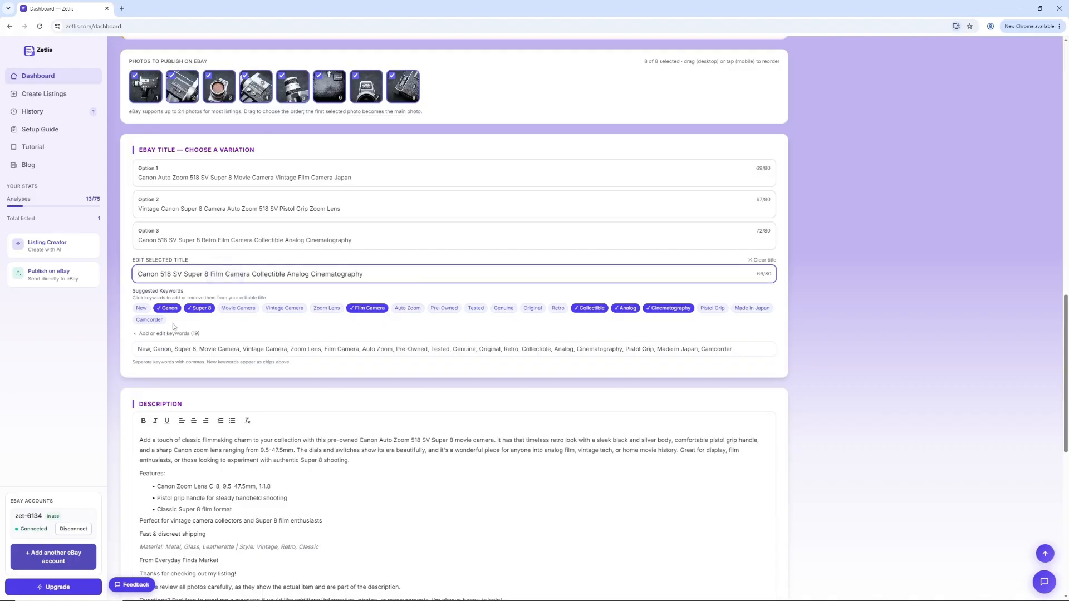
pyautogui.click(146, 312)
pyautogui.click(145, 312)
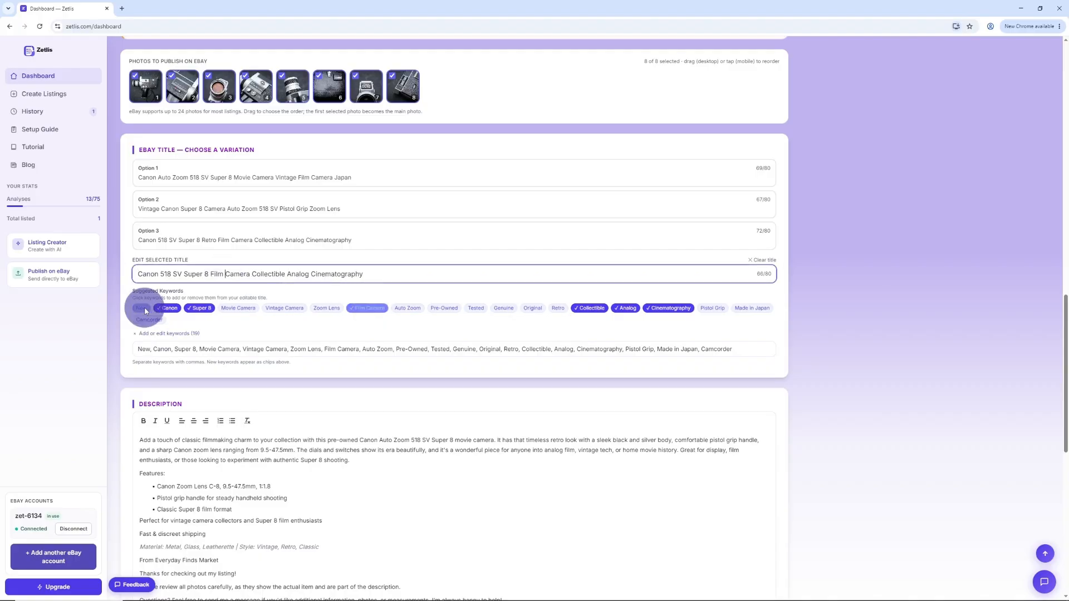
pyautogui.click(417, 237)
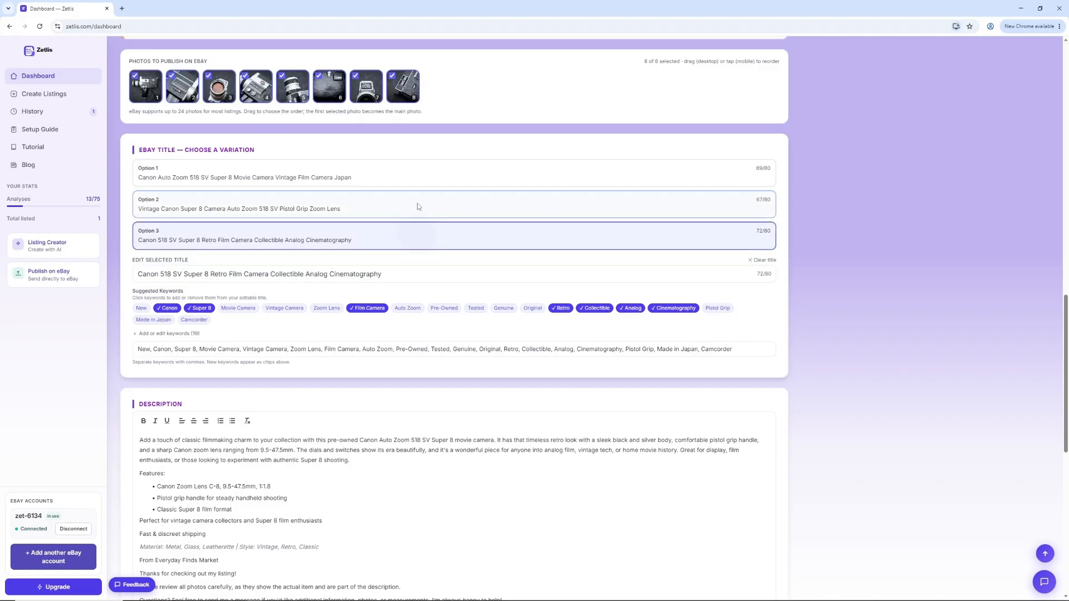
pyautogui.click(418, 201)
pyautogui.click(412, 174)
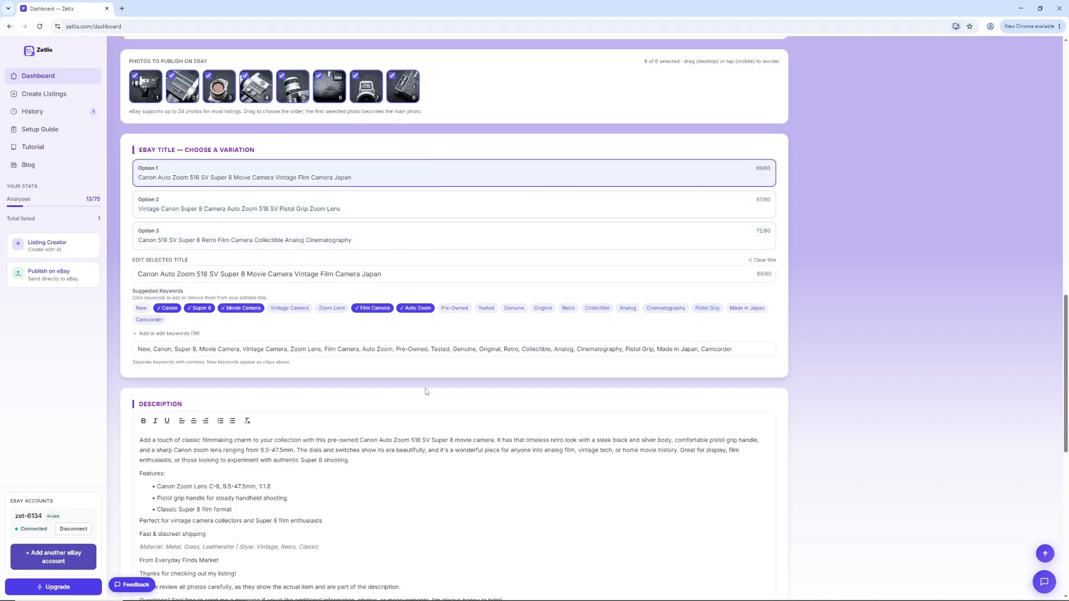
# Step: Format the entire listing description in bold and italic
pyautogui.scroll(-3, 429, 393)
pyautogui.middleClick(435, 415)
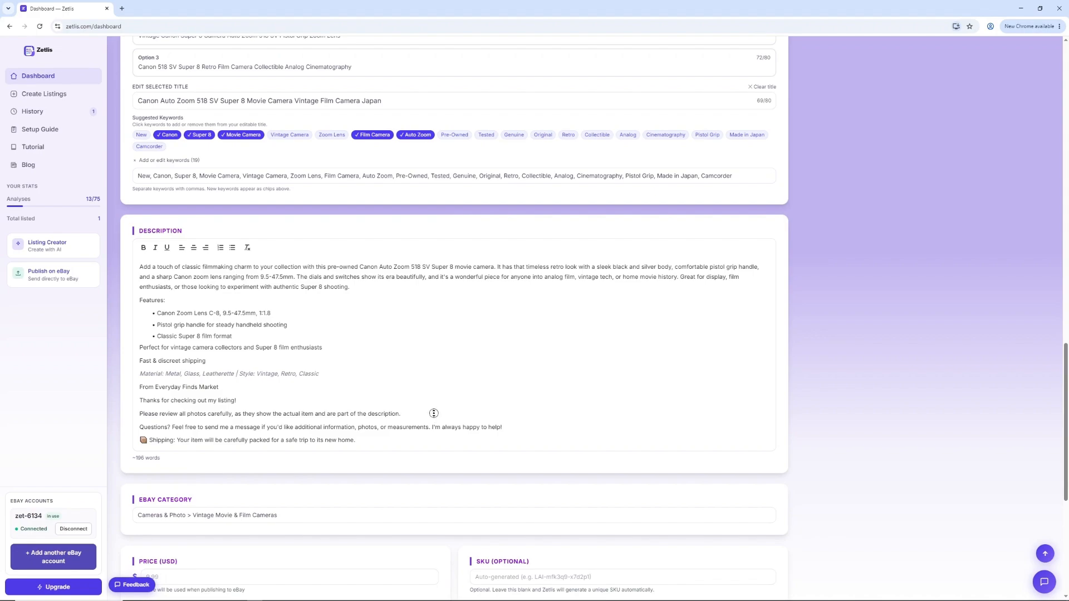
pyautogui.middleClick(435, 435)
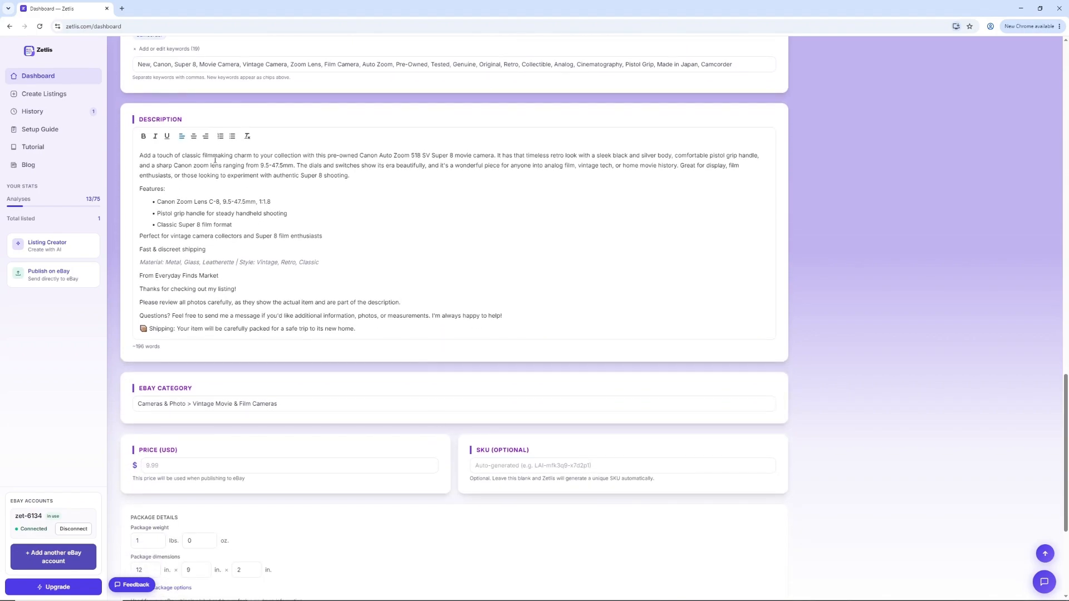
pyautogui.moveTo(139, 157); pyautogui.dragTo(779, 258)
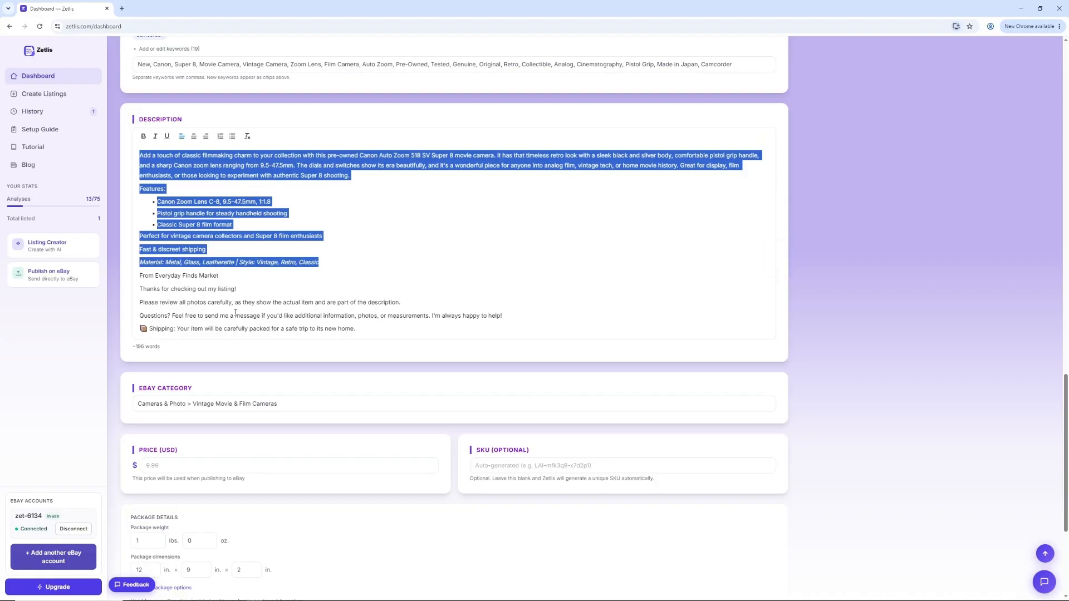
pyautogui.click(457, 249)
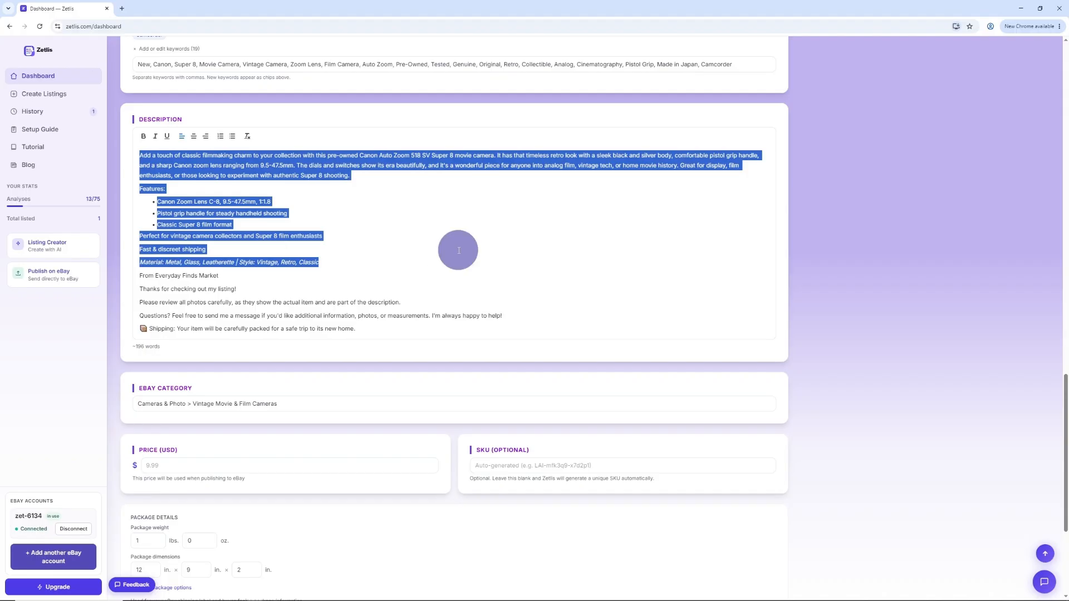
pyautogui.hotkey('ctrl', 'a')
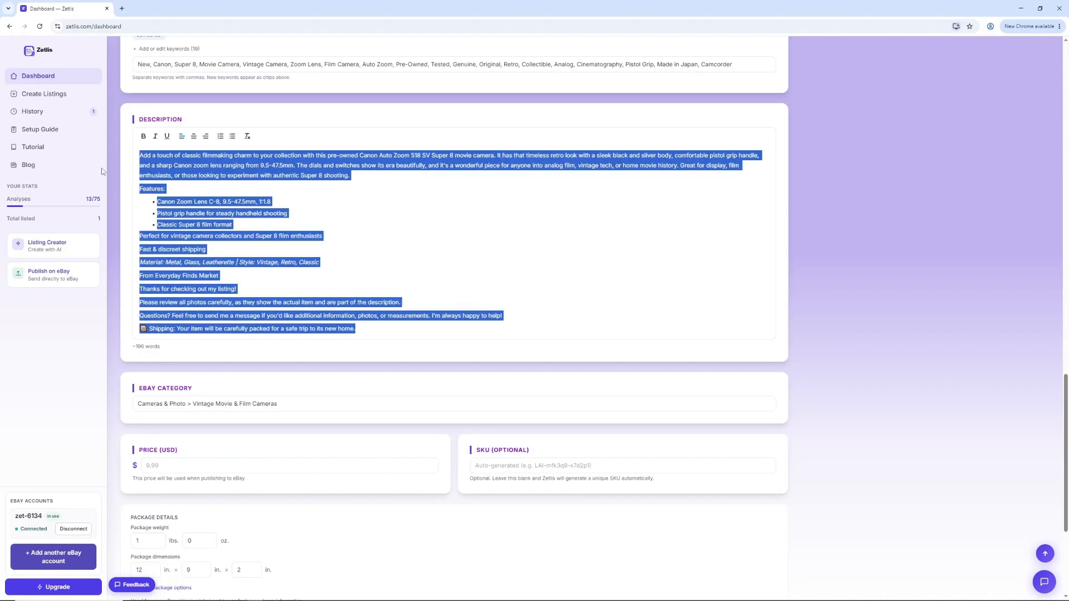
pyautogui.click(144, 136)
pyautogui.click(155, 136)
pyautogui.click(451, 202)
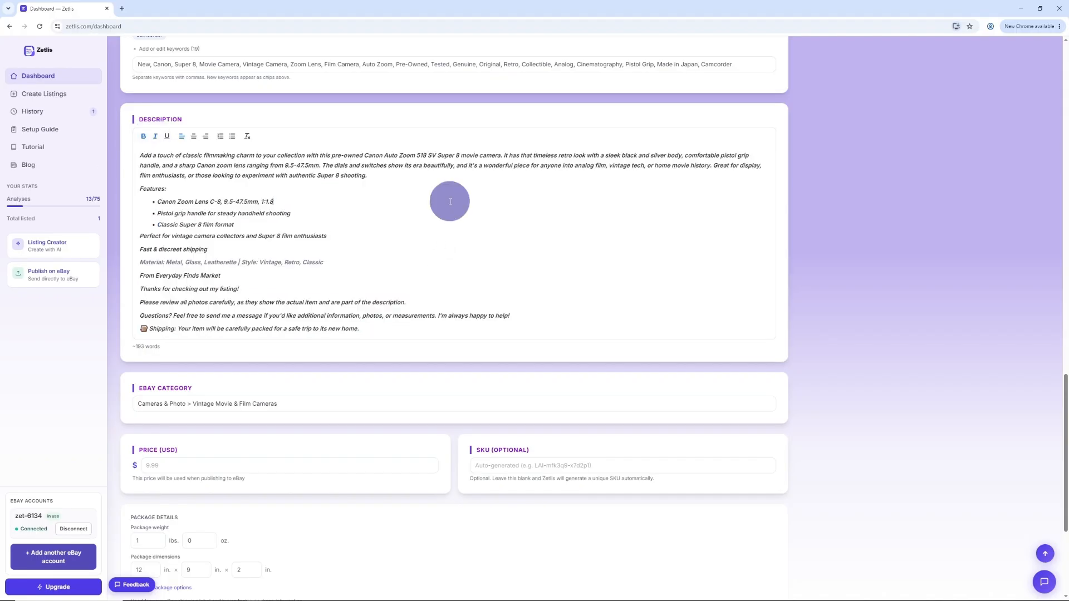
pyautogui.click(477, 237)
# Step: Set the listing price to 100.00 USD, keeping the suggested eBay category
pyautogui.scroll(-3, 480, 254)
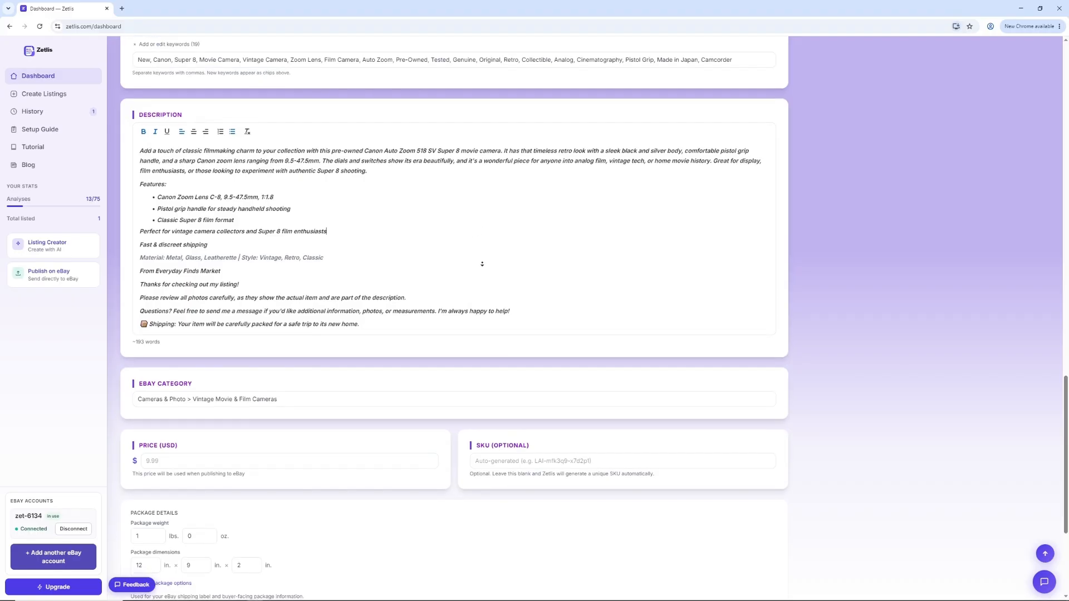
pyautogui.scroll(-1, 482, 265)
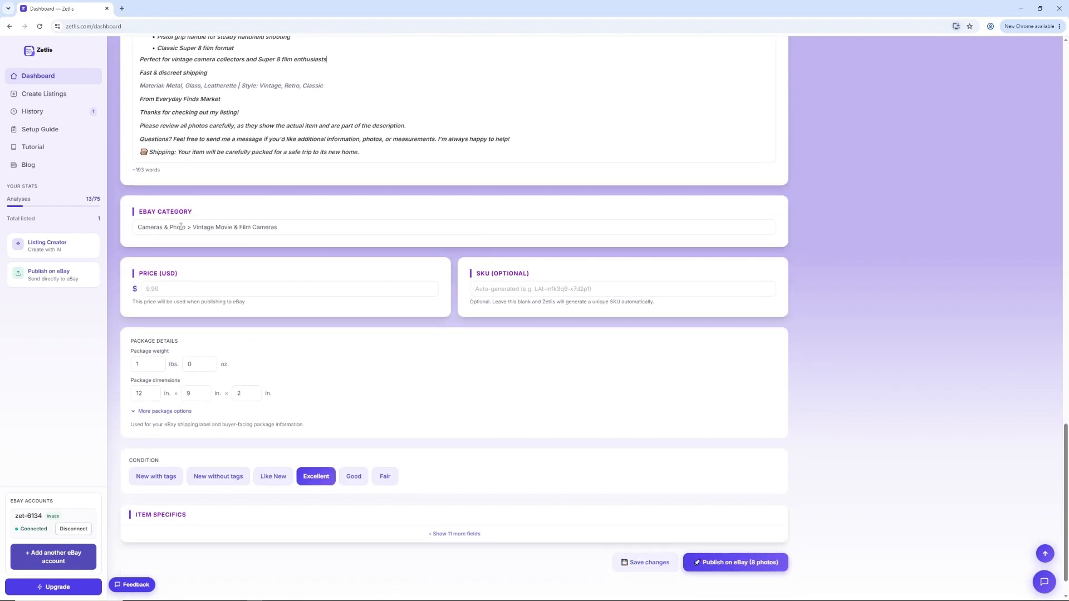
pyautogui.click(293, 228)
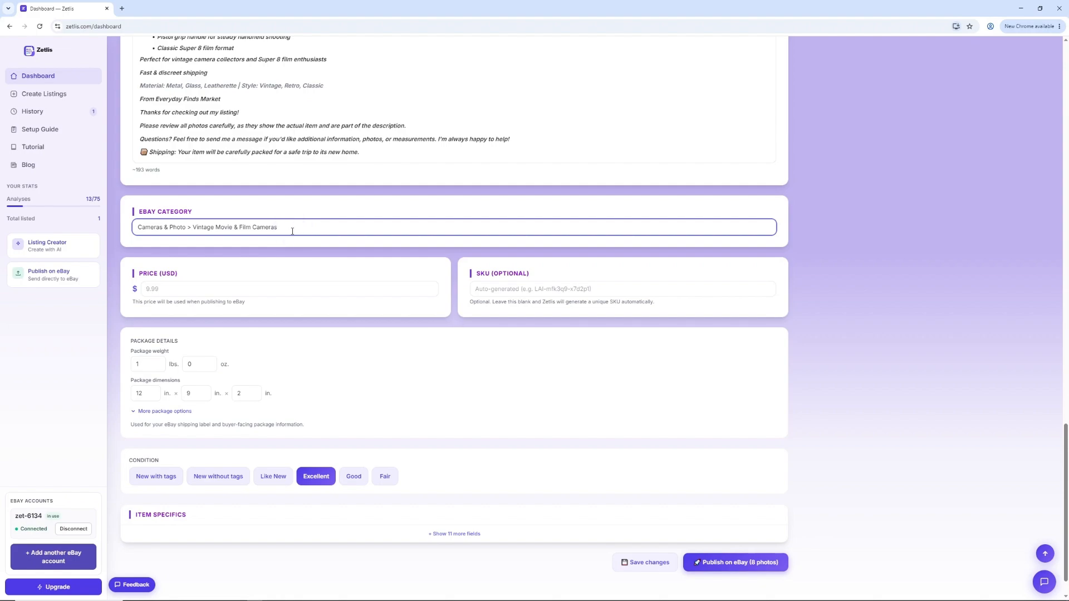
pyautogui.click(227, 289)
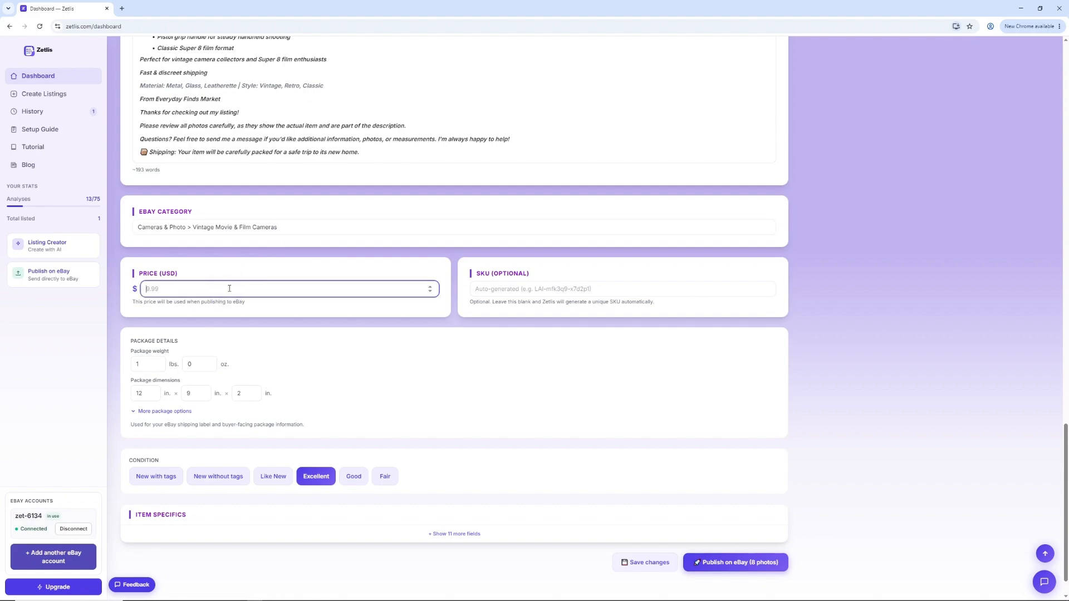
pyautogui.write('100.00')
# Step: Enter Cam-123451 as the SKU and set the package weight to 8 lbs
pyautogui.click(501, 287)
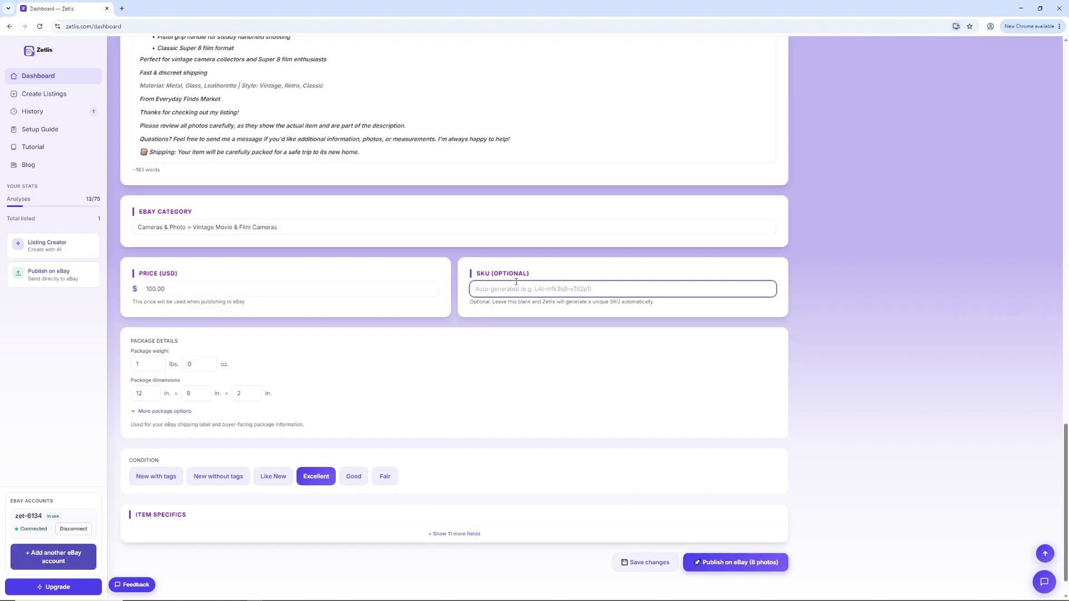
pyautogui.write('Cam-123451')
pyautogui.click(152, 363)
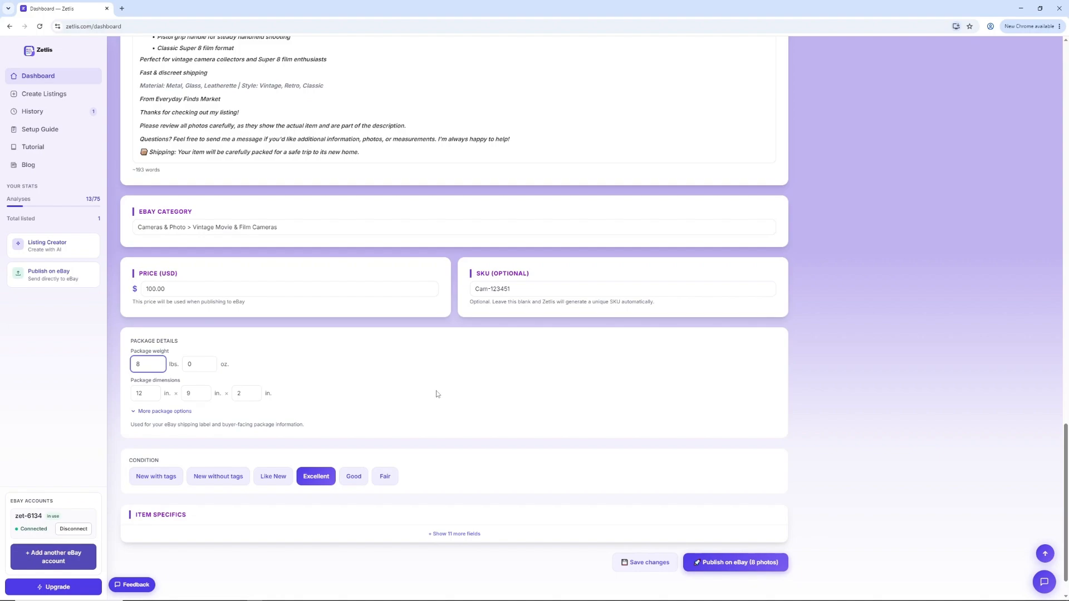
# Step: Try the conditions New with tags, New without tags and Like New, and reselect Excellent
pyautogui.scroll(-1, 431, 407)
pyautogui.click(166, 437)
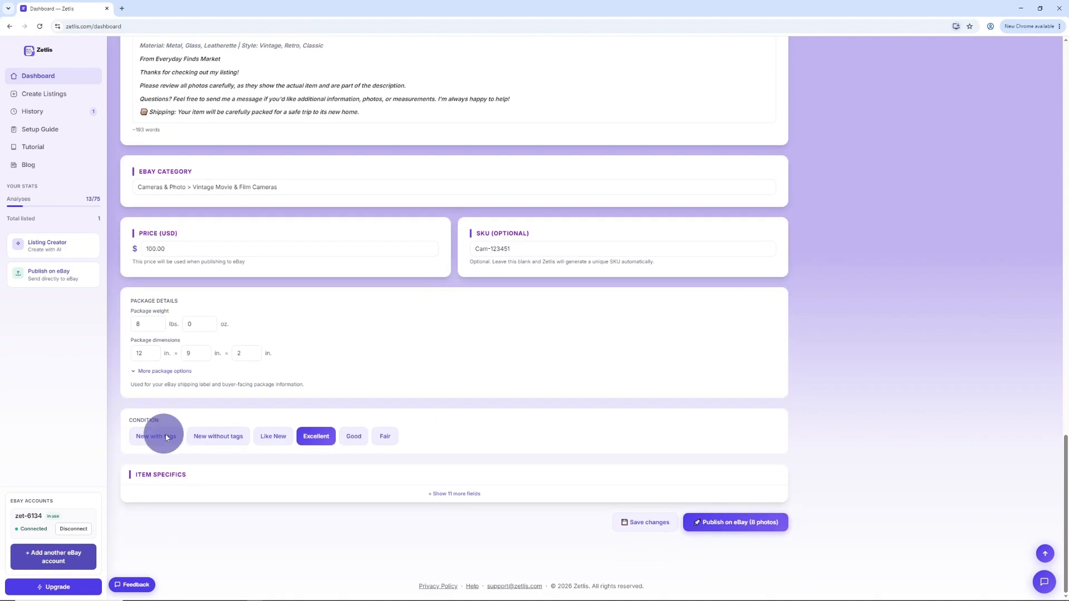
pyautogui.click(217, 437)
pyautogui.click(270, 437)
pyautogui.click(316, 437)
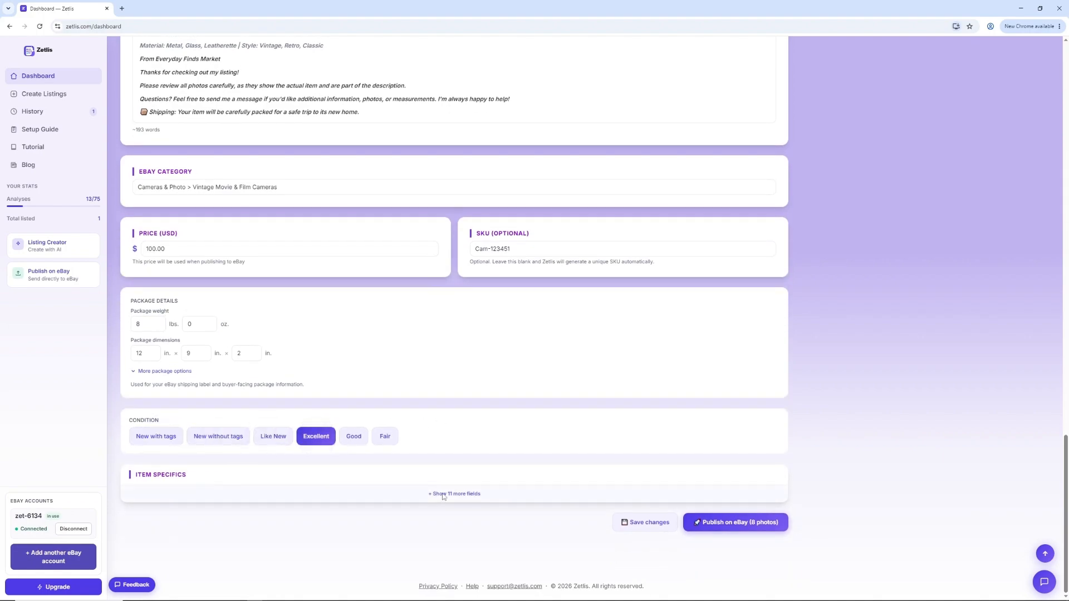
# Step: Expand the item specifics, check the Brand and Film Format fields, and collapse the section again
pyautogui.click(467, 493)
pyautogui.scroll(-4, 499, 418)
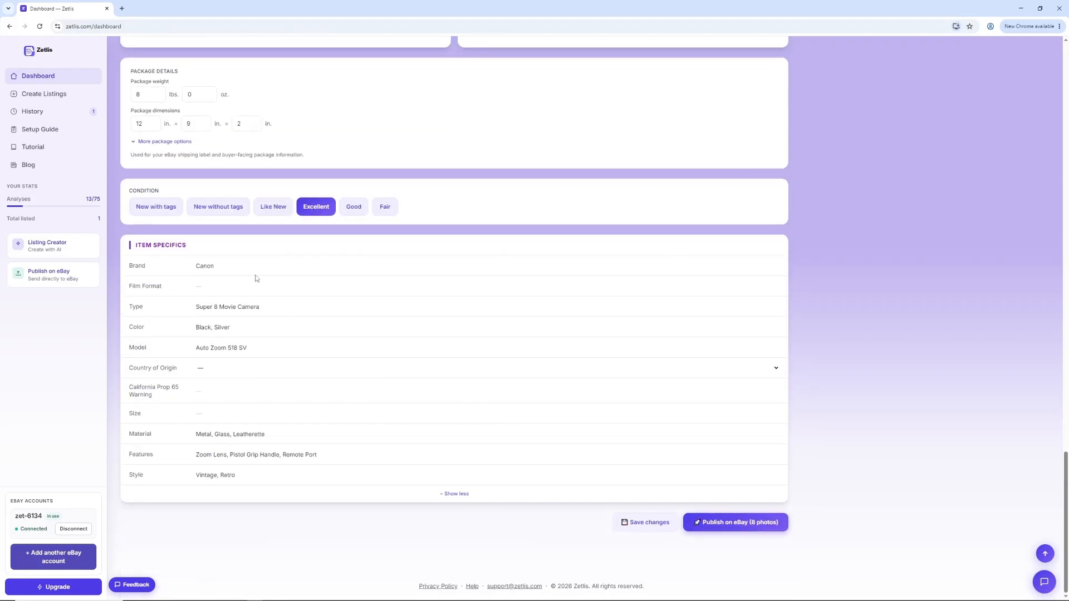
pyautogui.click(267, 266)
pyautogui.click(273, 286)
pyautogui.click(463, 494)
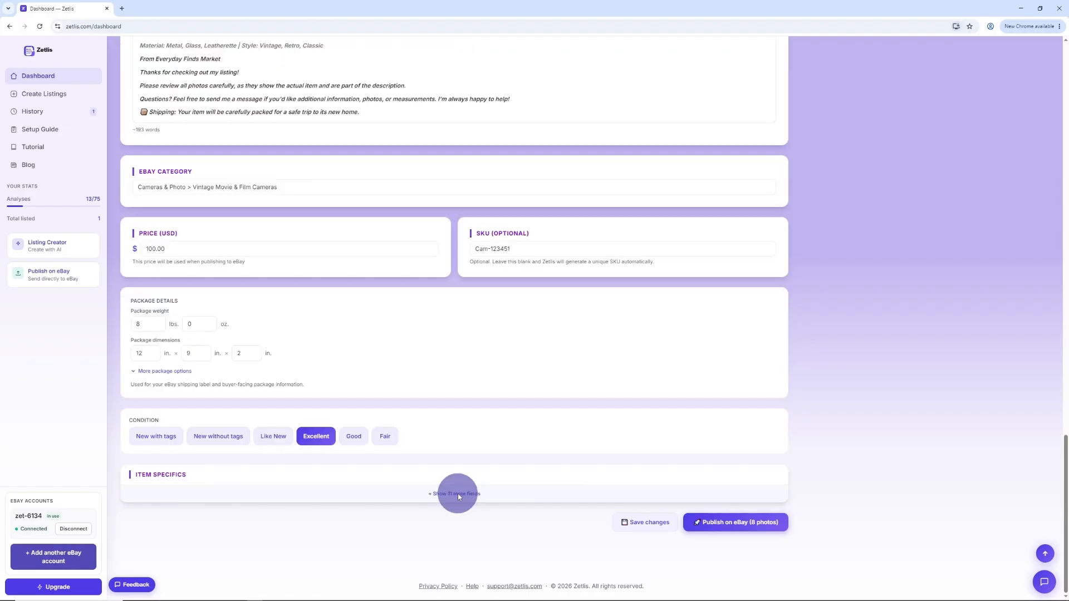
# Step: Publish the listing with its 8 photos on eBay and open its live item page from the eBay Seller Hub
pyautogui.click(720, 525)
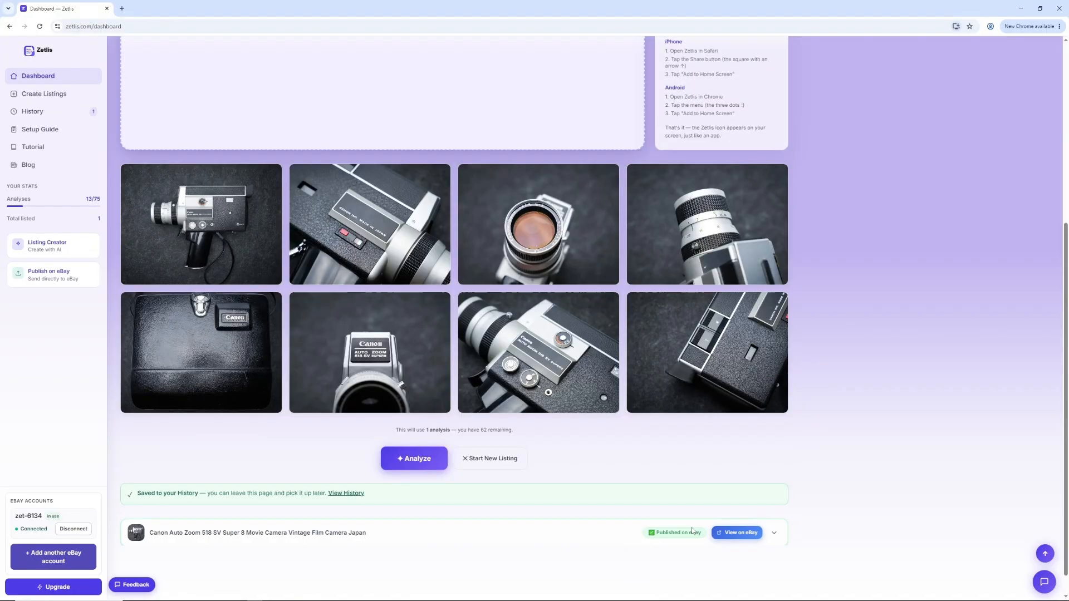
pyautogui.click(738, 534)
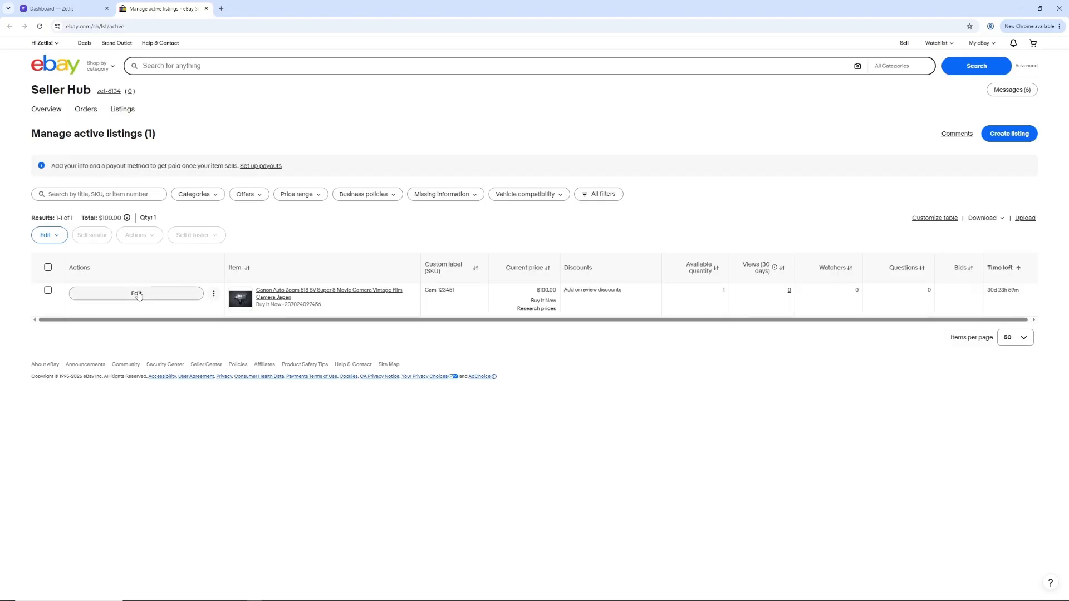
pyautogui.click(318, 293)
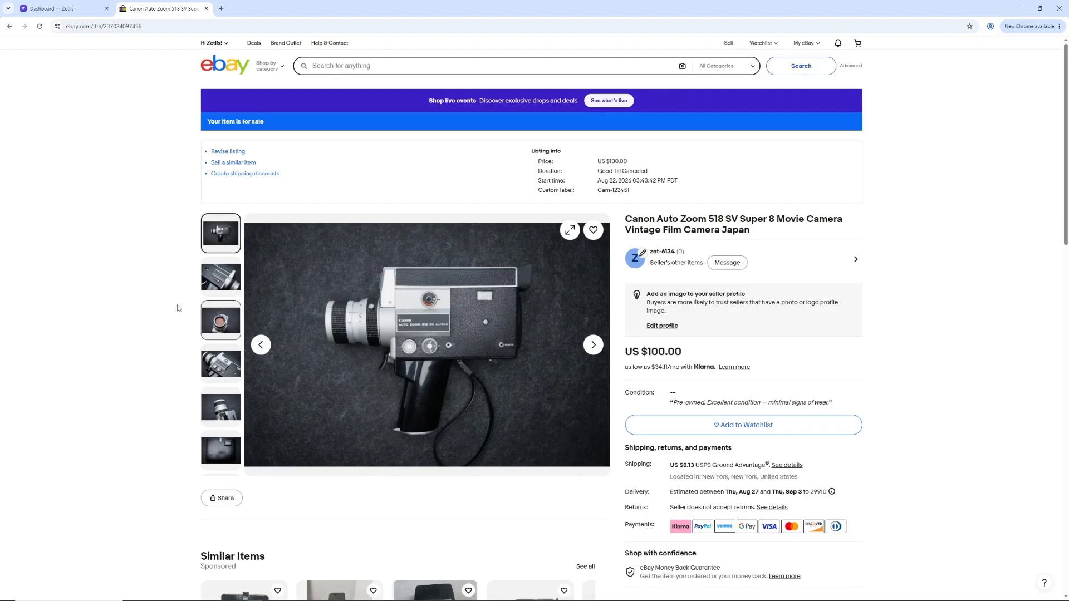
# Step: Review the published item page on eBay, including the third photo, the item specifics and the seller's description
pyautogui.click(221, 320)
pyautogui.scroll(-2, 162, 303)
pyautogui.scroll(-9, 165, 329)
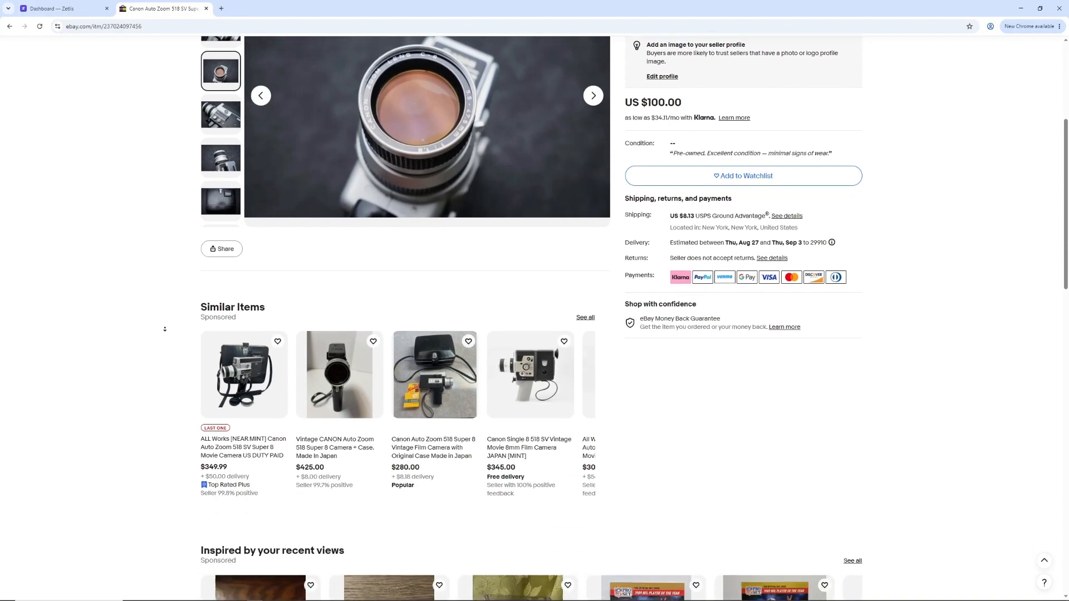
pyautogui.scroll(-6, 165, 329)
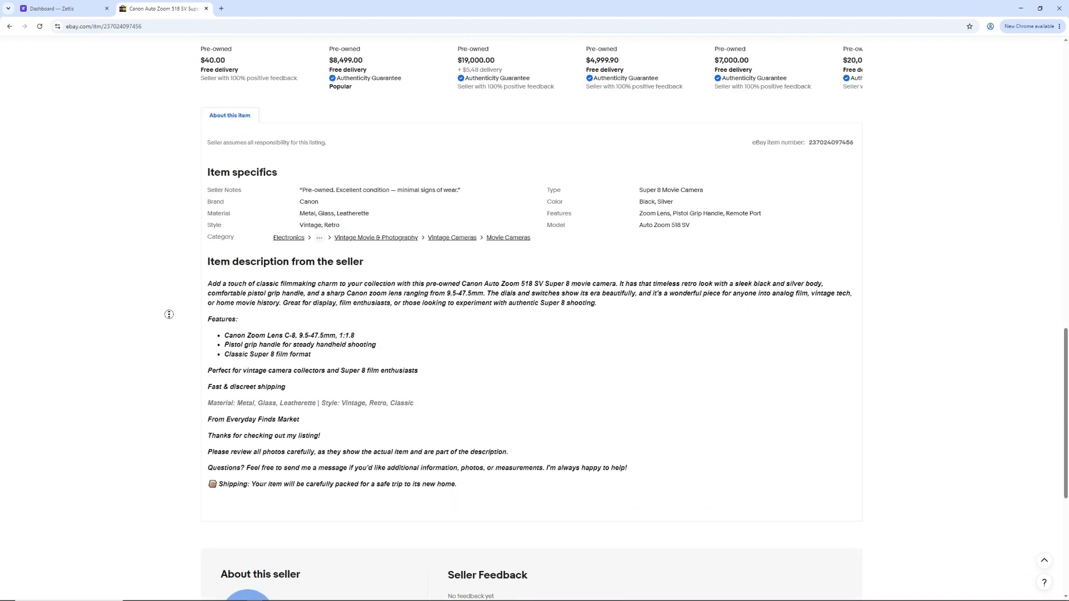
pyautogui.scroll(-1, 169, 315)
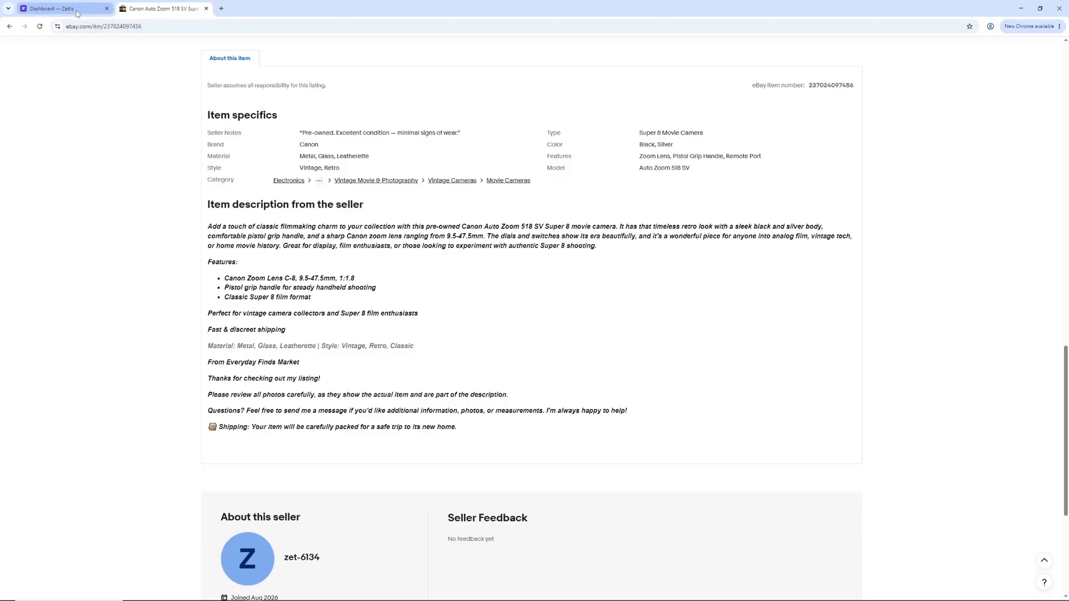
# Step: Return to the Zetlis dashboard and switch the active seller profile to Profile 2 — 2 Technical & Professional
pyautogui.click(56, 9)
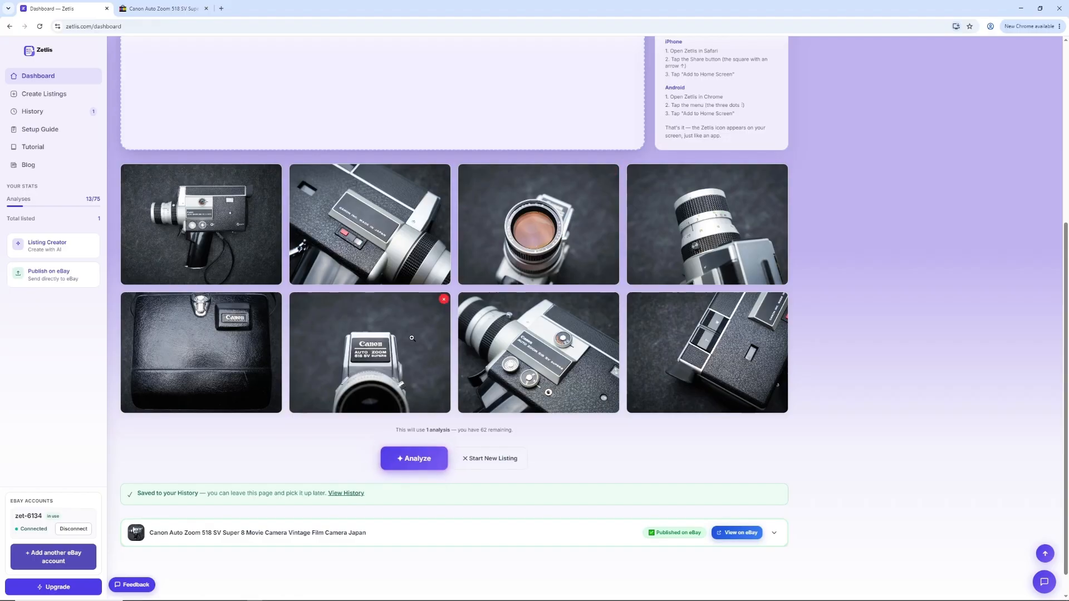
pyautogui.scroll(5, 746, 167)
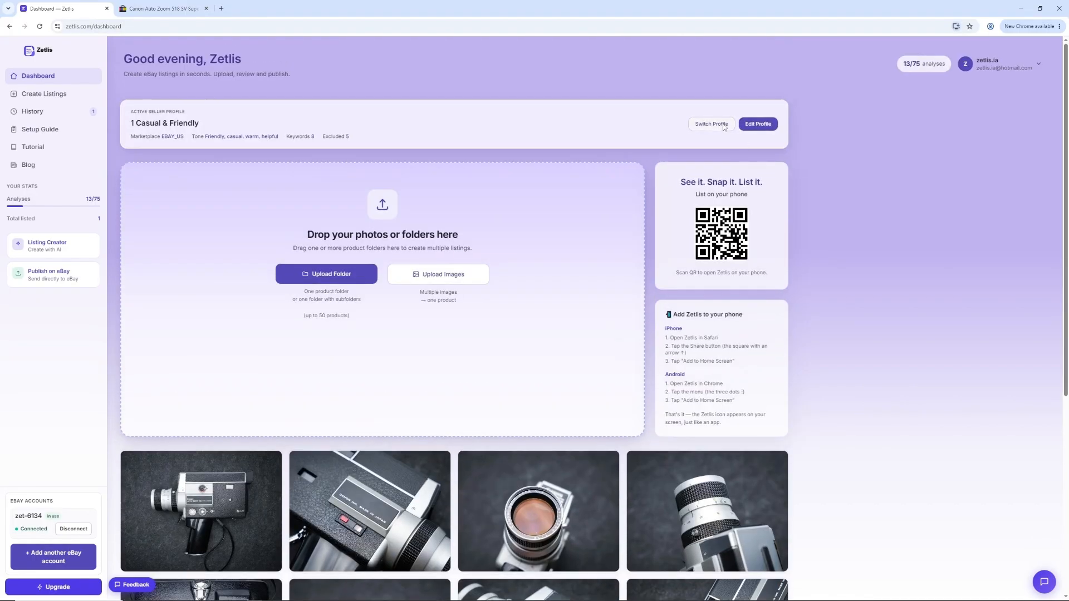
pyautogui.click(722, 124)
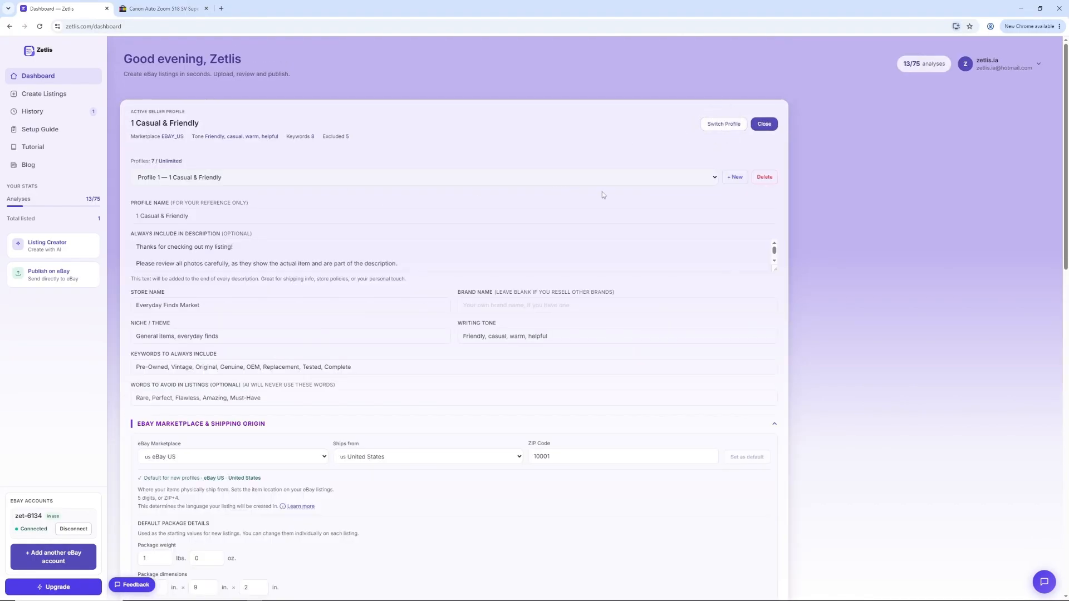
pyautogui.click(715, 177)
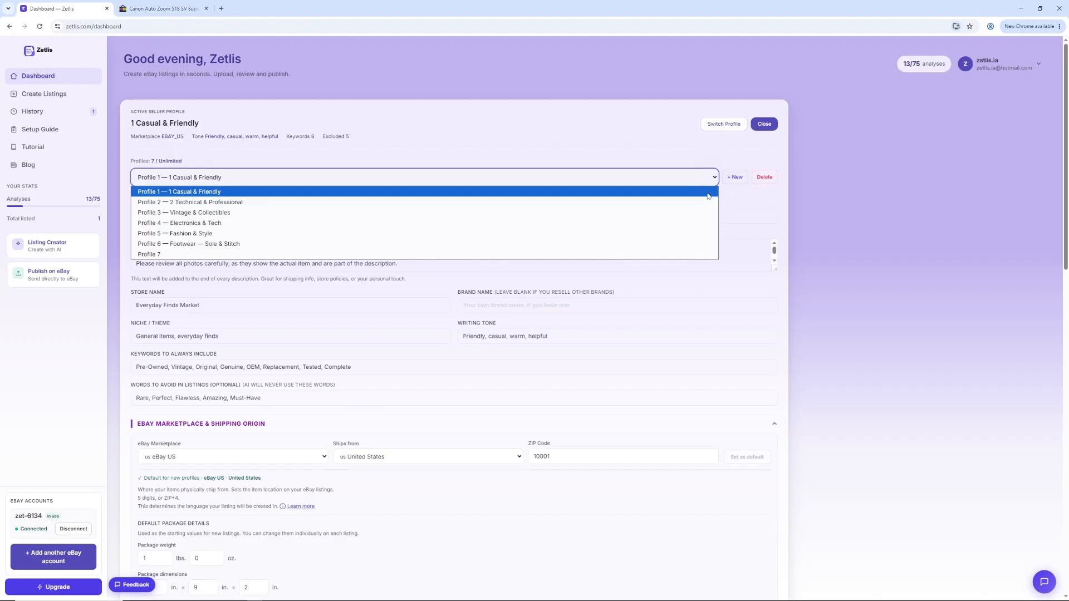
pyautogui.click(685, 202)
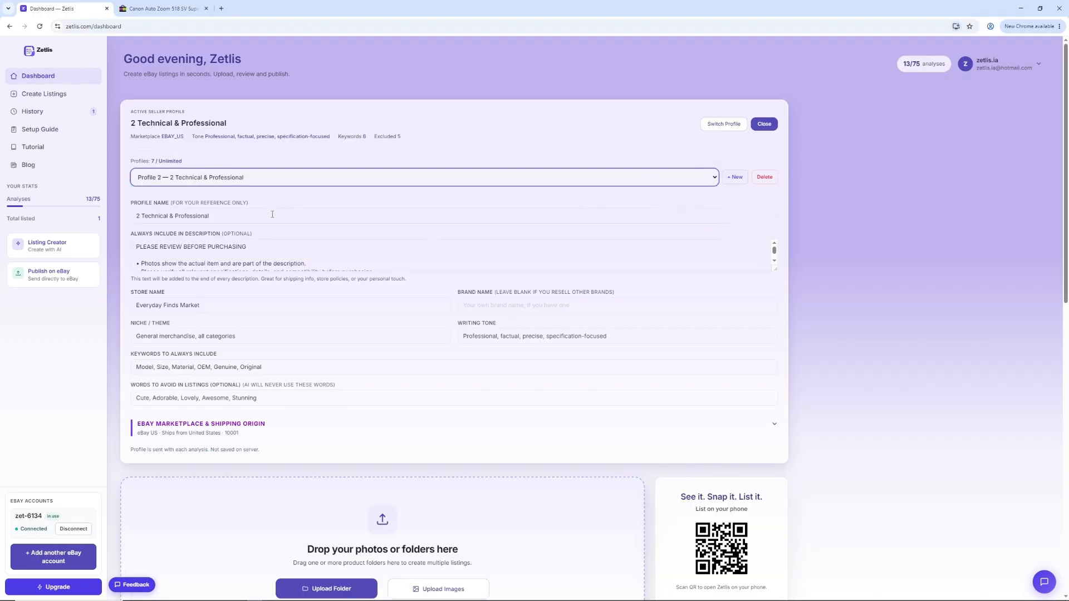
# Step: Enlarge the always-included description text, check the profile's niche and writing tone, and close the profile editor
pyautogui.moveTo(772, 270); pyautogui.dragTo(776, 357)
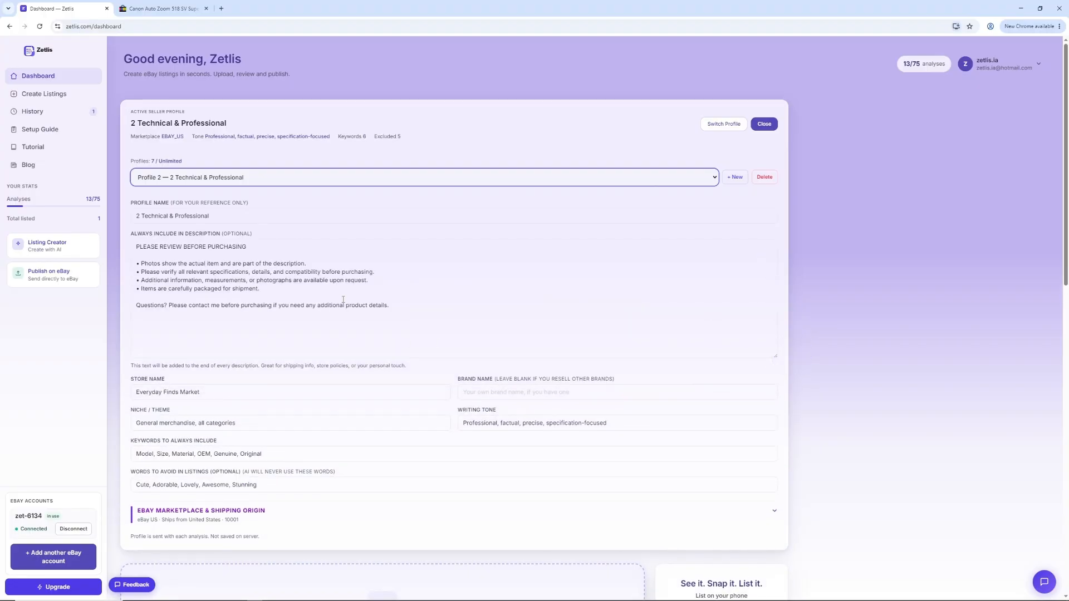
pyautogui.click(415, 304)
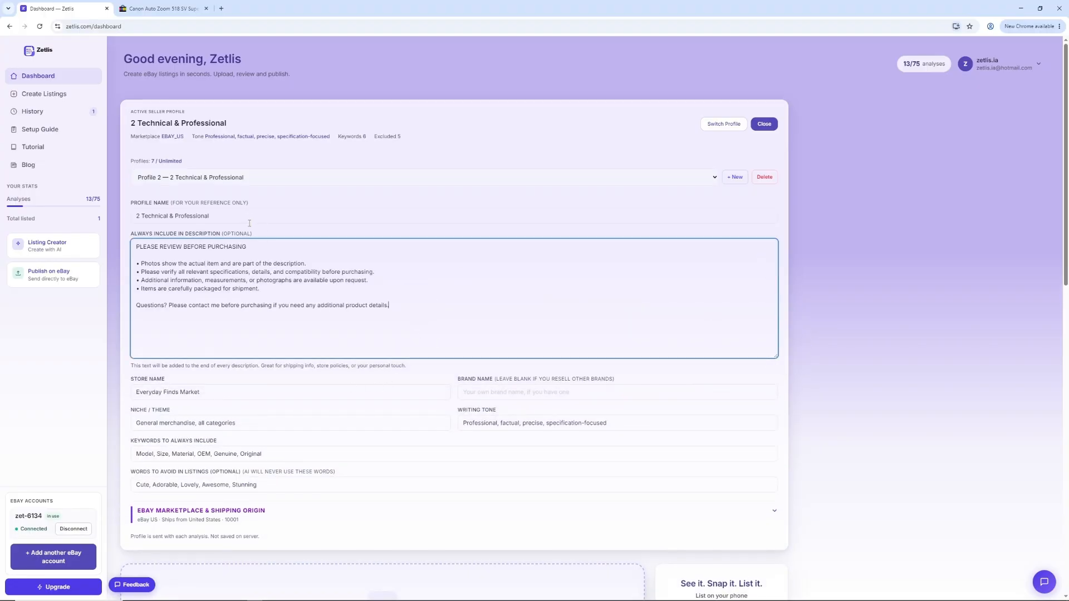
pyautogui.click(294, 423)
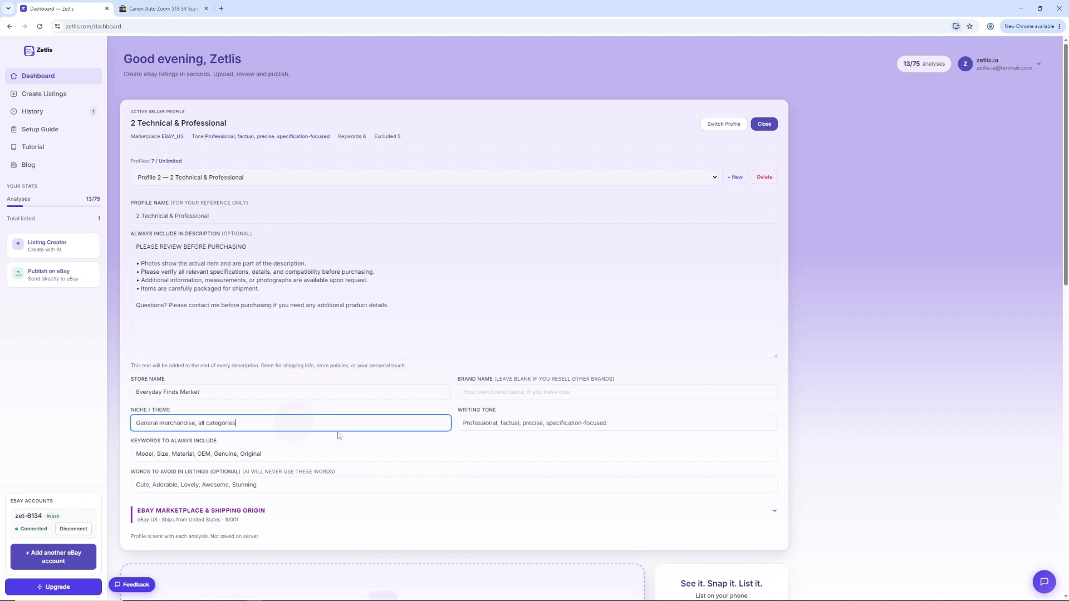
pyautogui.click(631, 424)
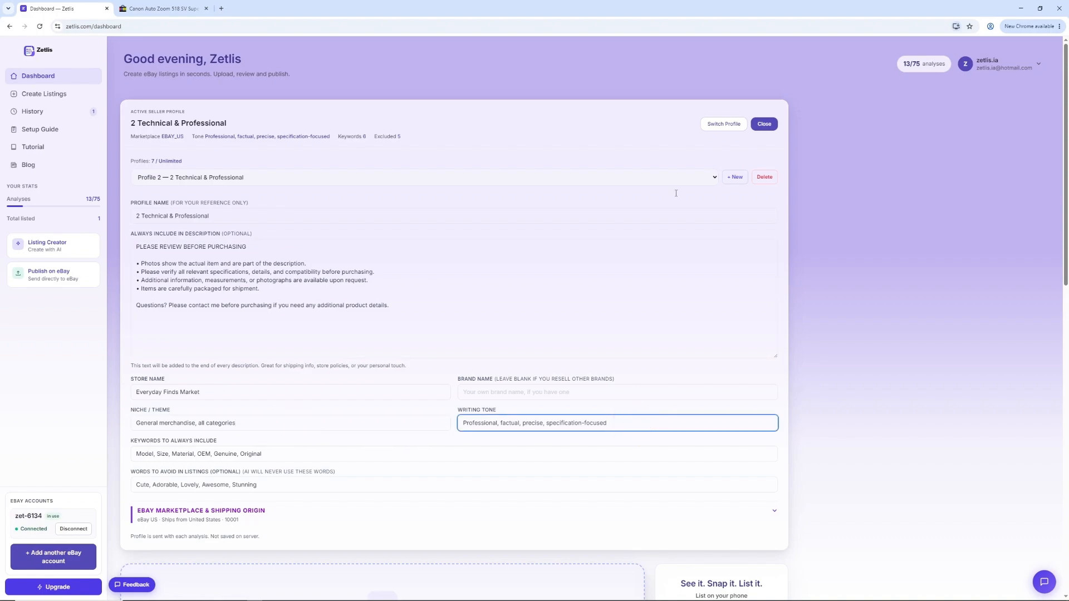
pyautogui.click(765, 125)
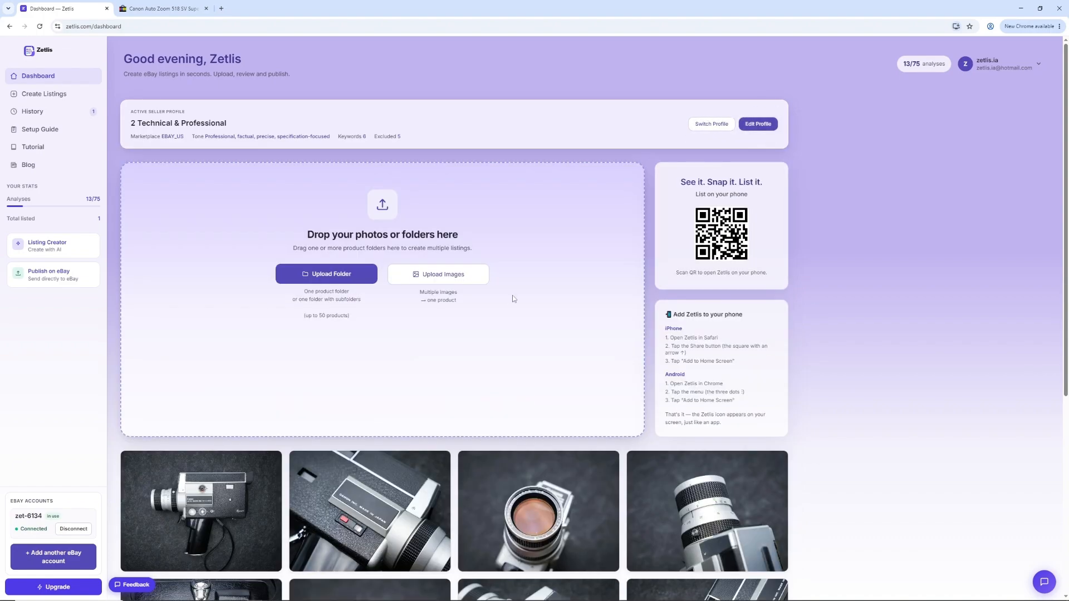
# Step: Analyze the eight uploaded camera photos again with the Technical & Professional profile active
pyautogui.scroll(-4, 512, 298)
pyautogui.scroll(-2, 409, 478)
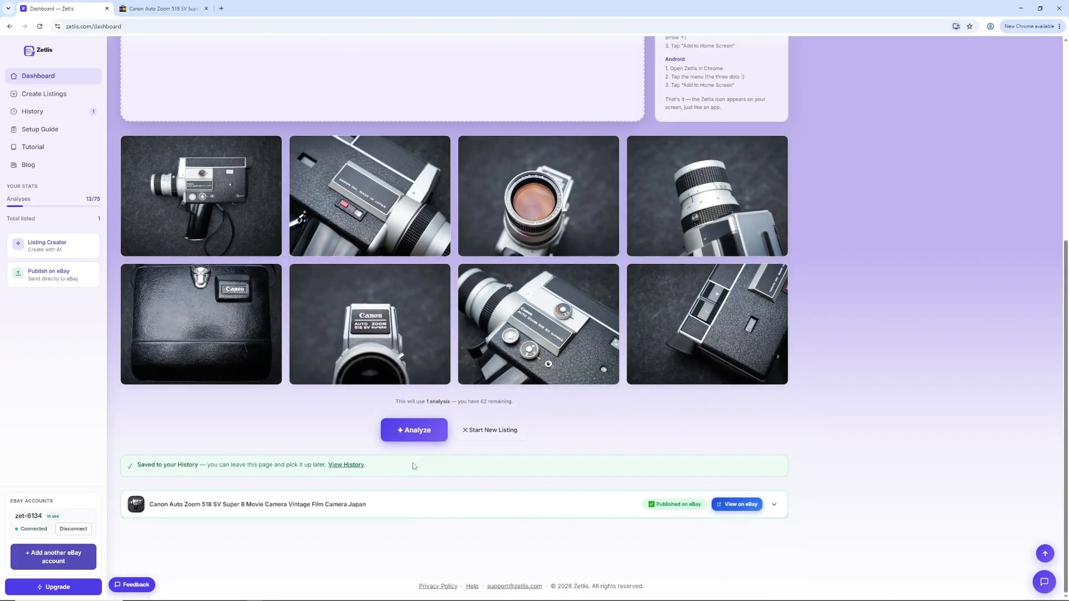
pyautogui.click(415, 433)
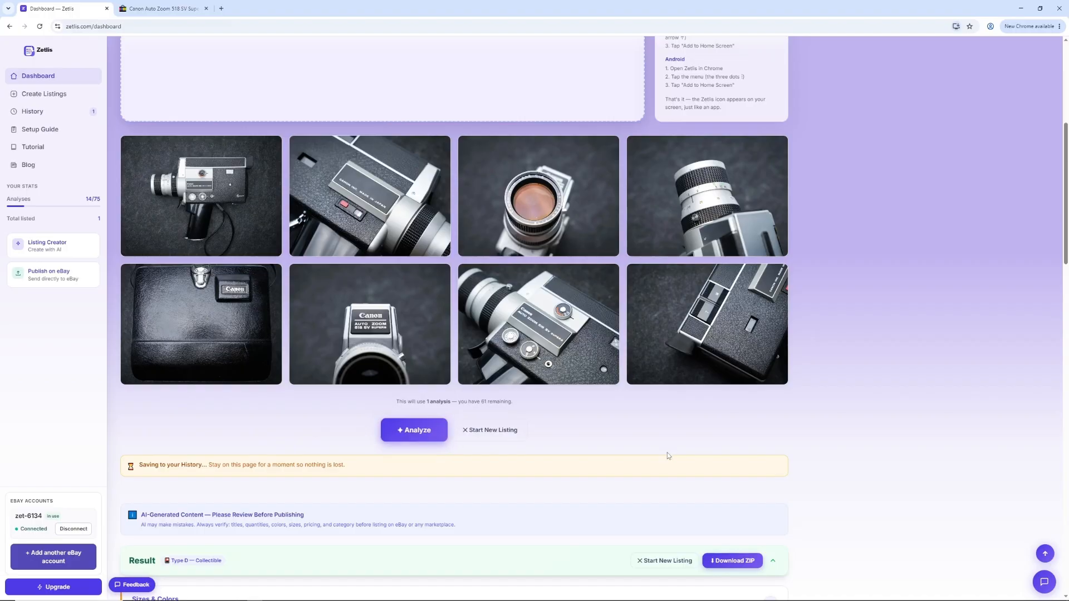
# Step: Make the front lens photo the main photo to publish on eBay and exclude the photos in positions 3 and 4
pyautogui.scroll(-2, 596, 484)
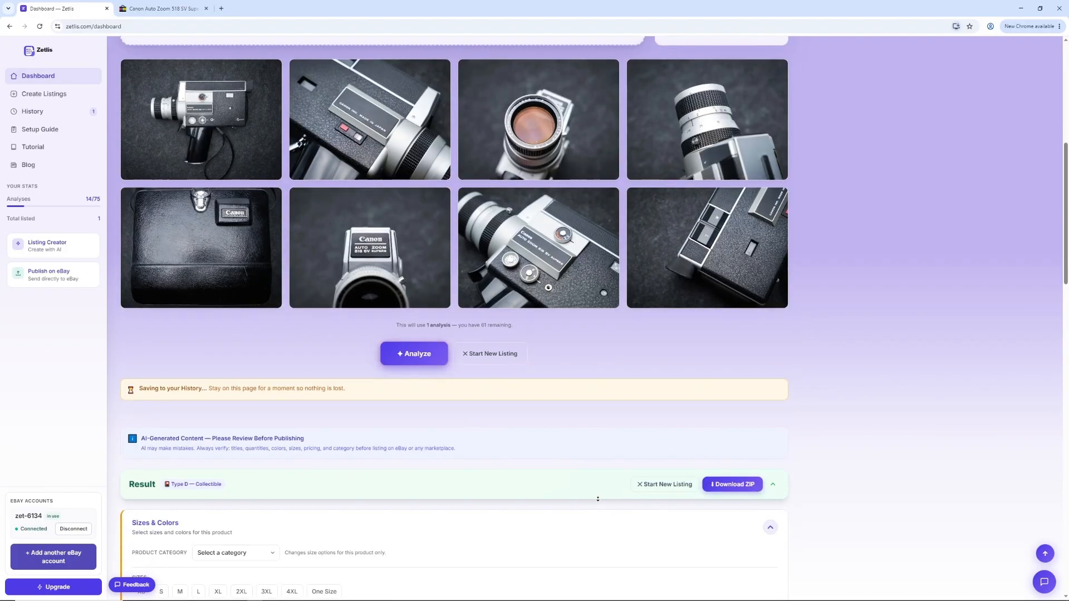
pyautogui.scroll(-3, 598, 499)
pyautogui.scroll(-5, 597, 499)
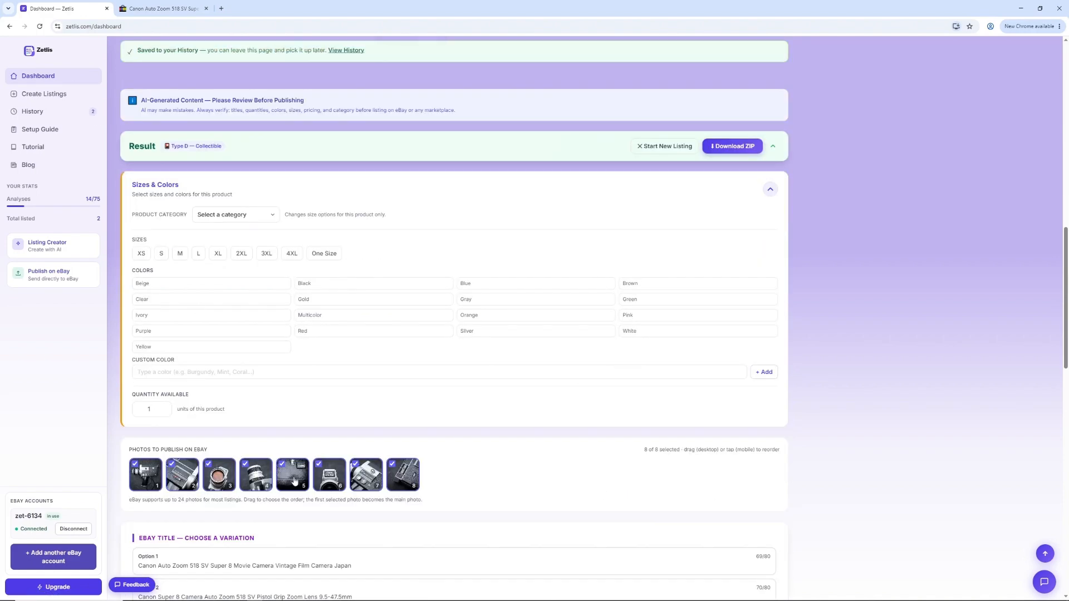
pyautogui.moveTo(222, 479); pyautogui.dragTo(146, 478)
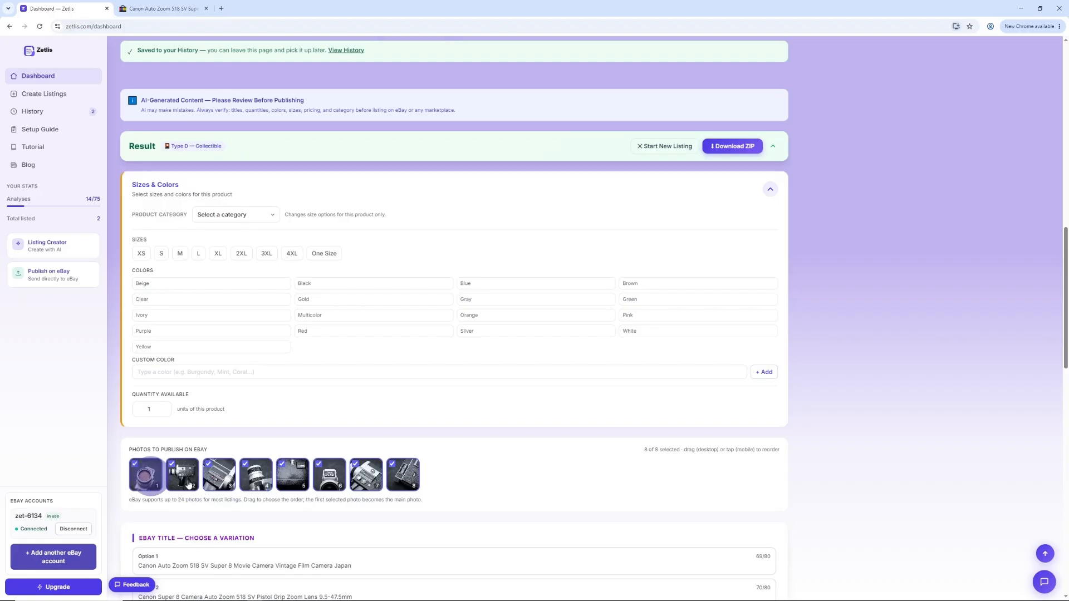
pyautogui.click(208, 465)
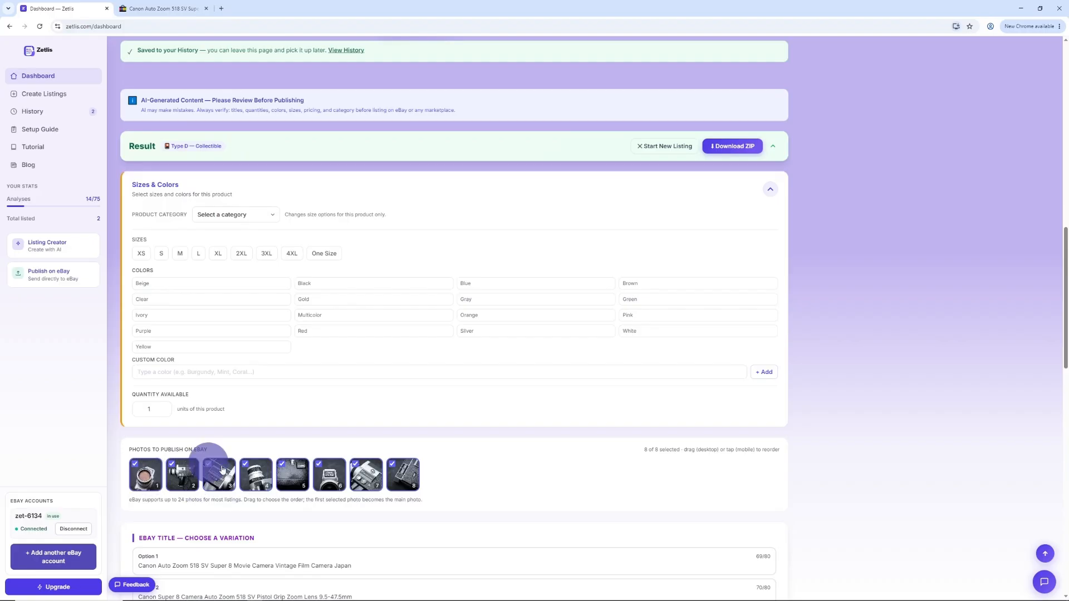
pyautogui.click(246, 465)
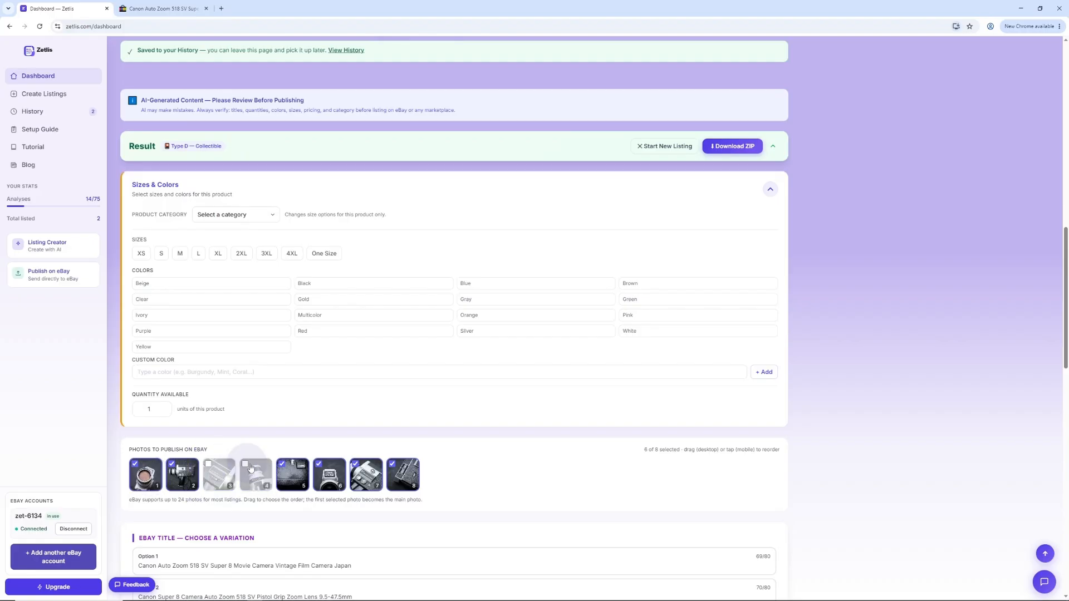
# Step: Collapse the Sizes & Colors section and try the three eBay title variations, ending with Option 3 selected for editing
pyautogui.click(770, 191)
pyautogui.middleClick(596, 373)
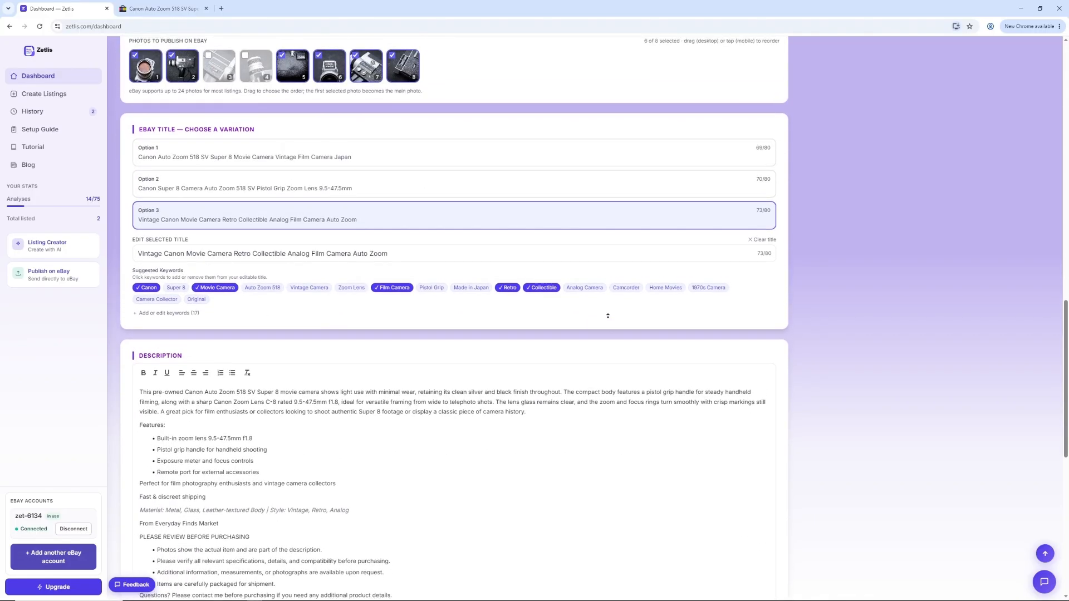
pyautogui.middleClick(607, 315)
pyautogui.click(454, 162)
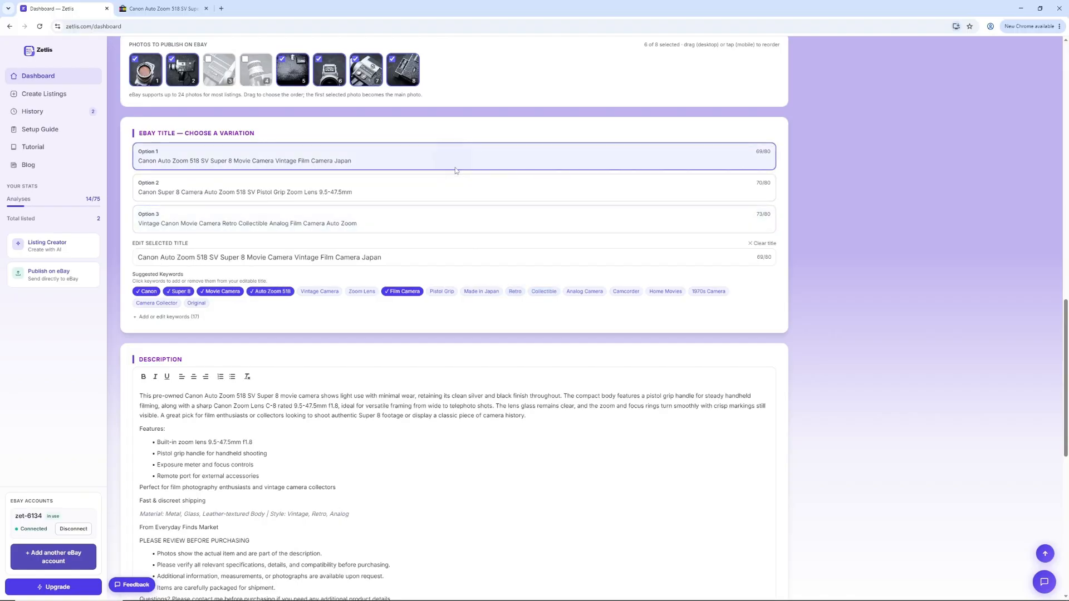
pyautogui.click(455, 186)
pyautogui.click(453, 221)
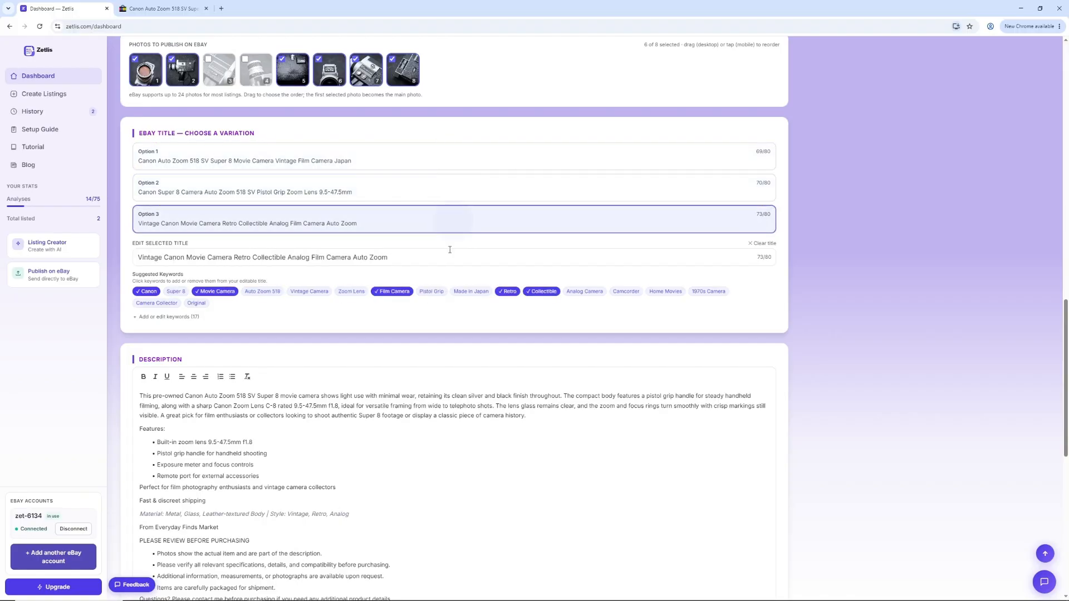
pyautogui.click(395, 257)
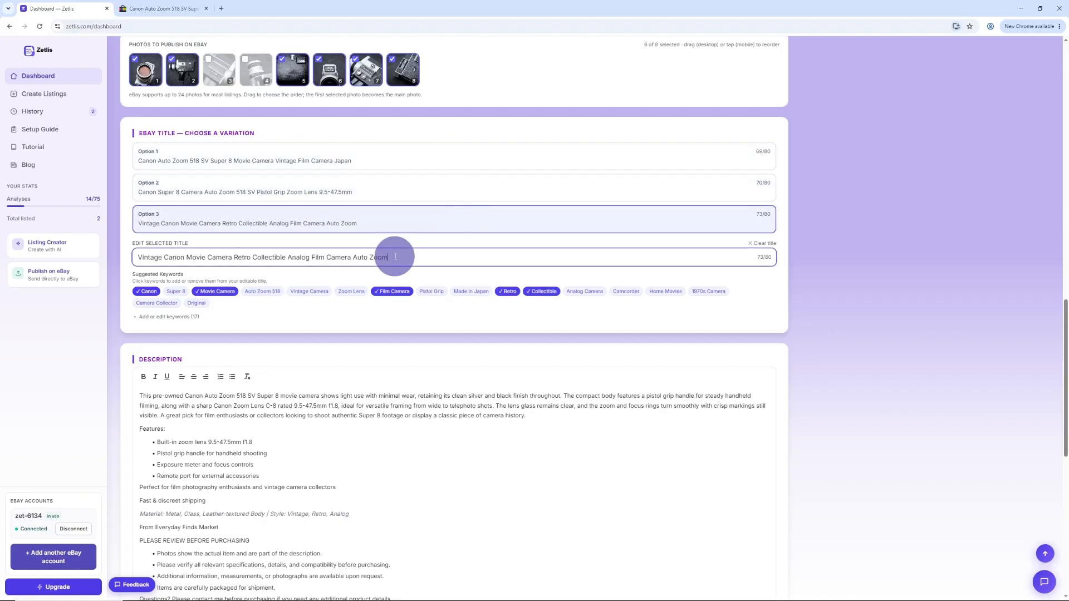
# Step: Highlight the whole generated description to review it, and check the category, price, package details and condition below it
pyautogui.click(459, 416)
pyautogui.scroll(-2, 462, 436)
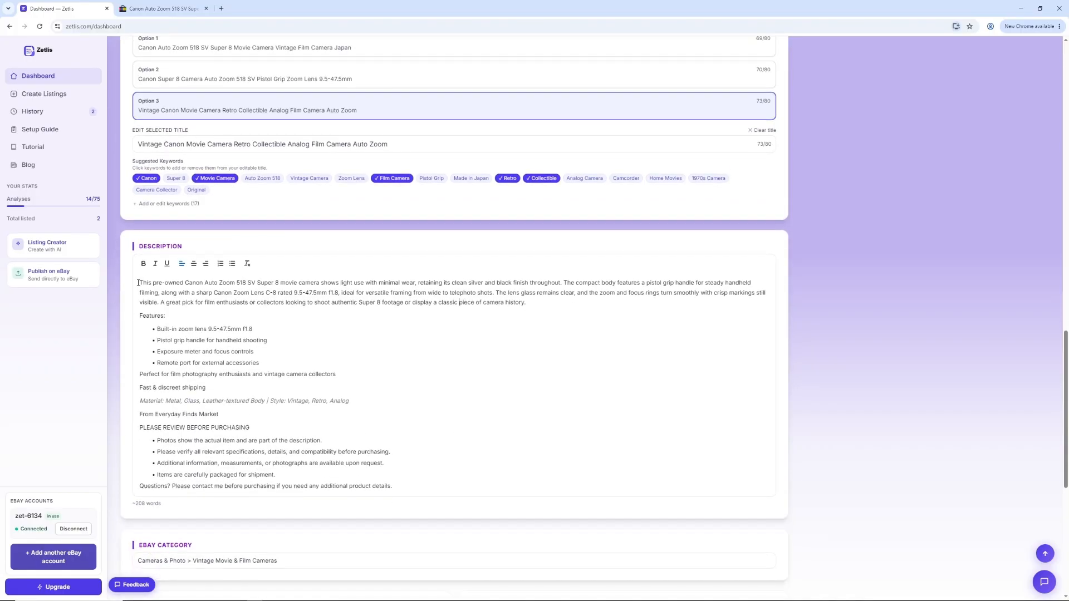
pyautogui.moveTo(138, 283); pyautogui.dragTo(772, 487)
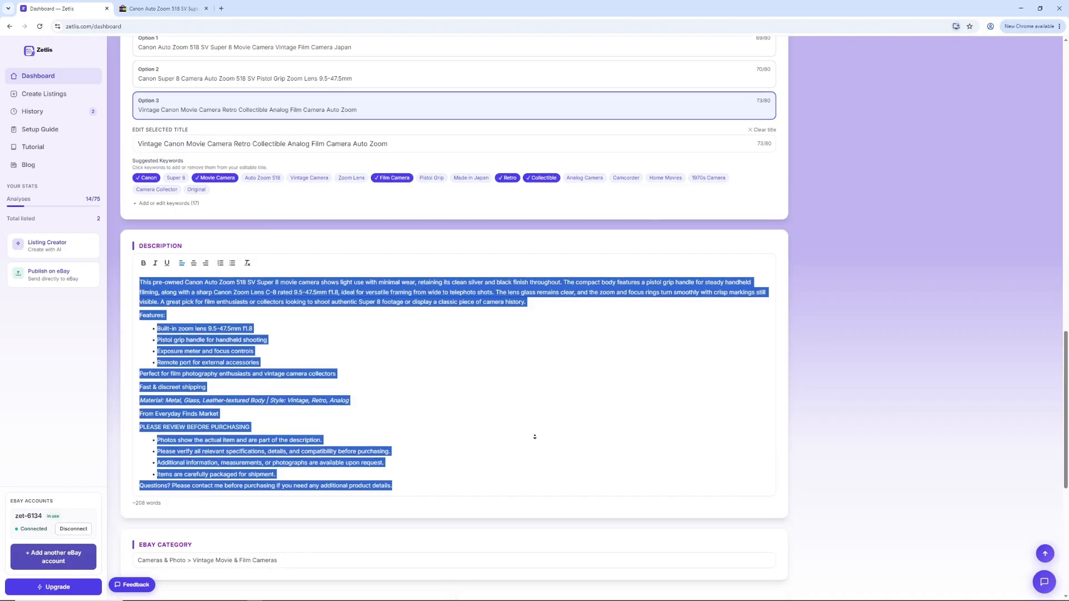
pyautogui.scroll(-4, 535, 440)
pyautogui.scroll(-3, 535, 444)
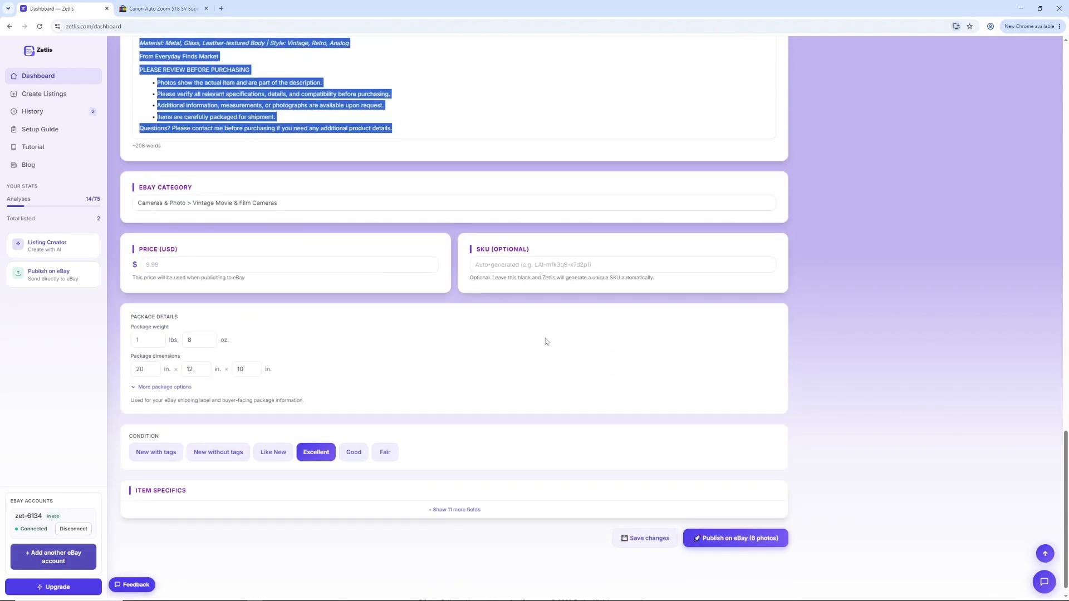
pyautogui.click(546, 341)
# Step: Expand all the item specifics of the listing and review their values
pyautogui.scroll(-1, 547, 362)
pyautogui.click(470, 494)
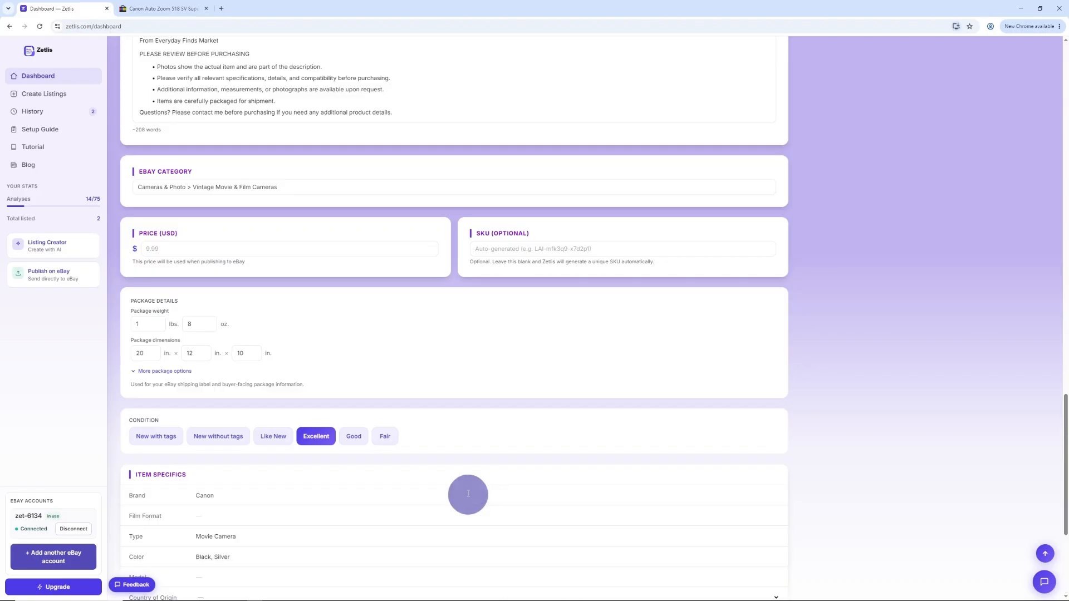
pyautogui.scroll(-2, 526, 468)
pyautogui.scroll(-3, 529, 480)
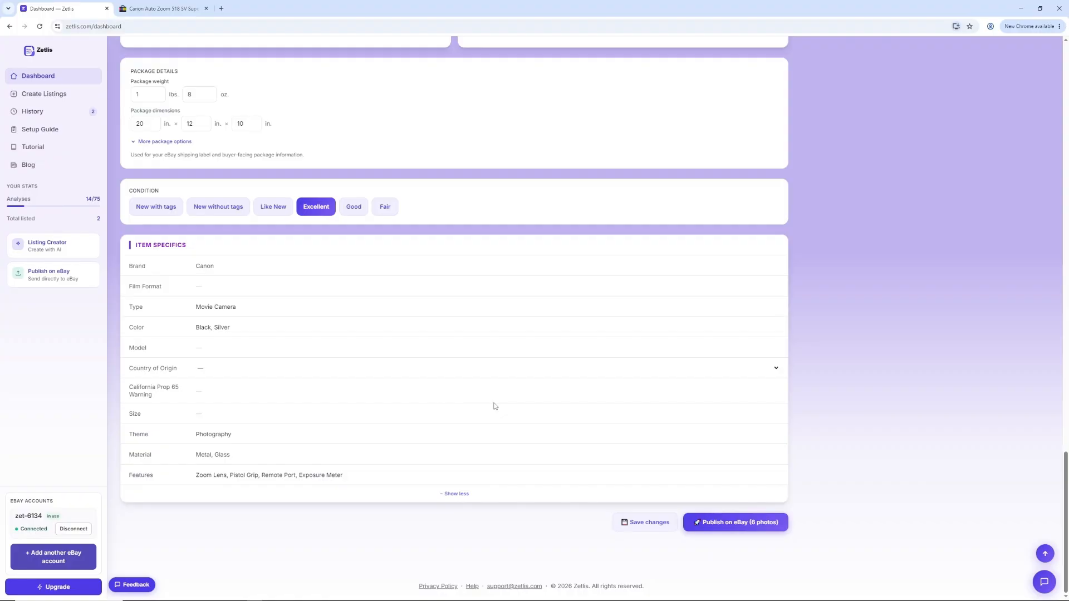
# Step: Return to the active seller profile and switch it to Profile 3 — Vintage & Collectibles
pyautogui.scroll(20, 532, 383)
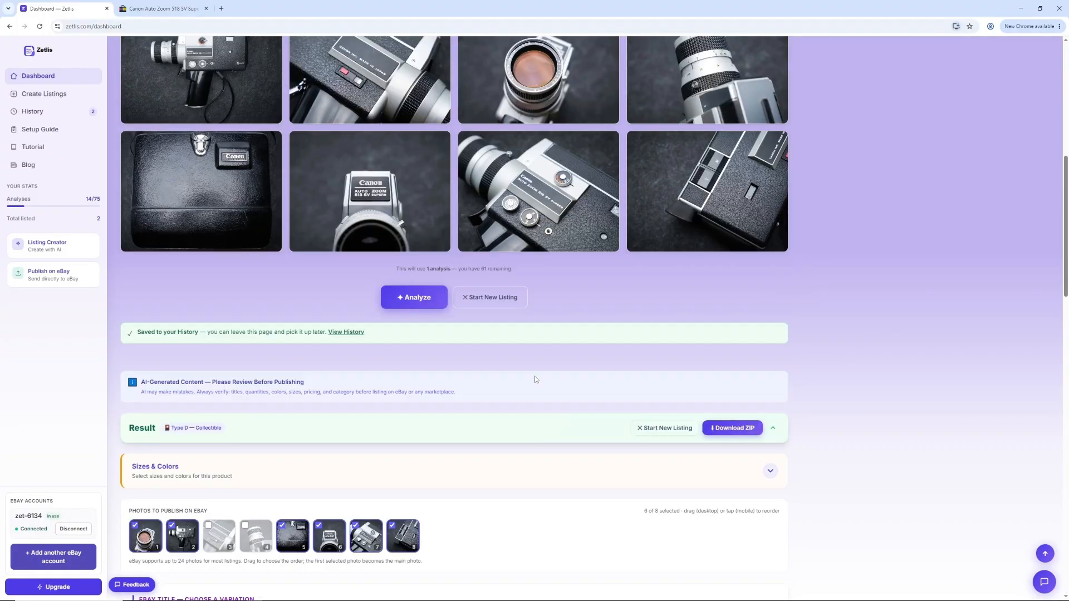
pyautogui.scroll(4, 548, 376)
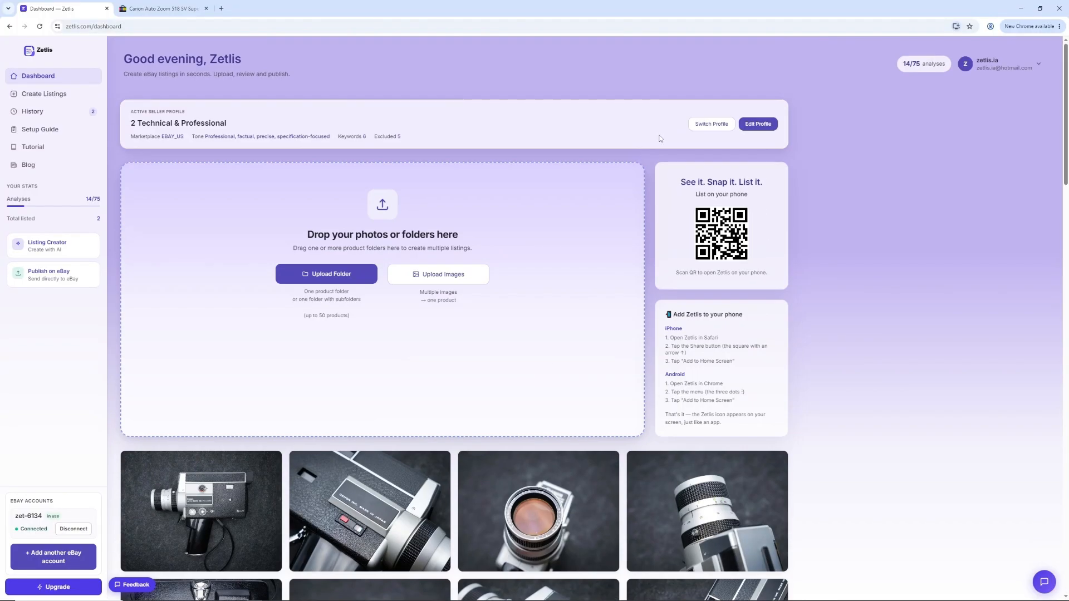
pyautogui.click(711, 125)
pyautogui.click(715, 176)
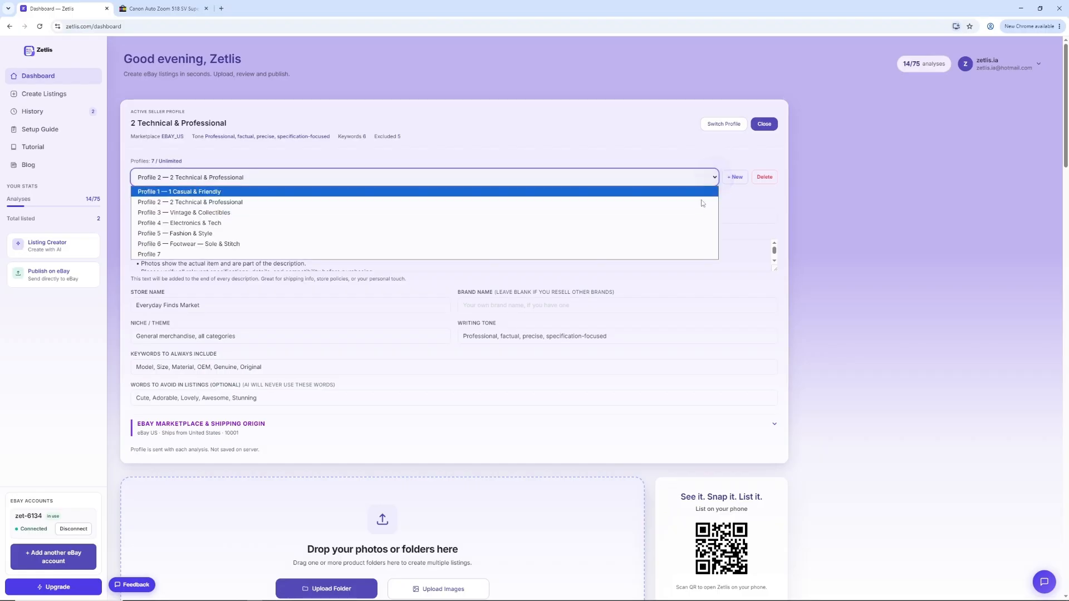
pyautogui.click(700, 215)
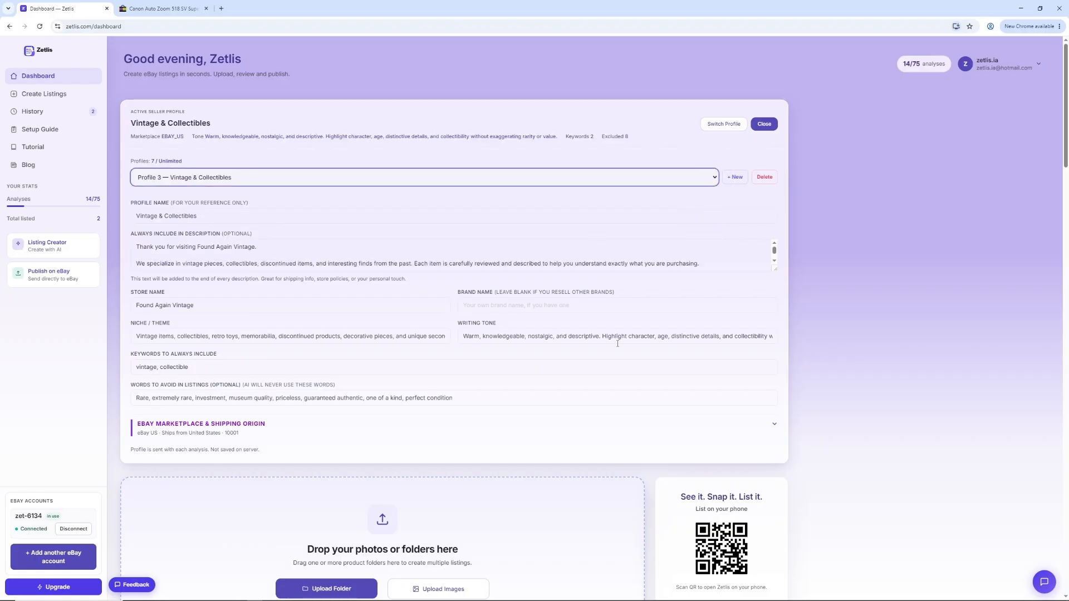
# Step: Enlarge the always-included description text, check the profile's store name, writing tone and niche, and close the profile editor
pyautogui.moveTo(775, 271); pyautogui.dragTo(781, 398)
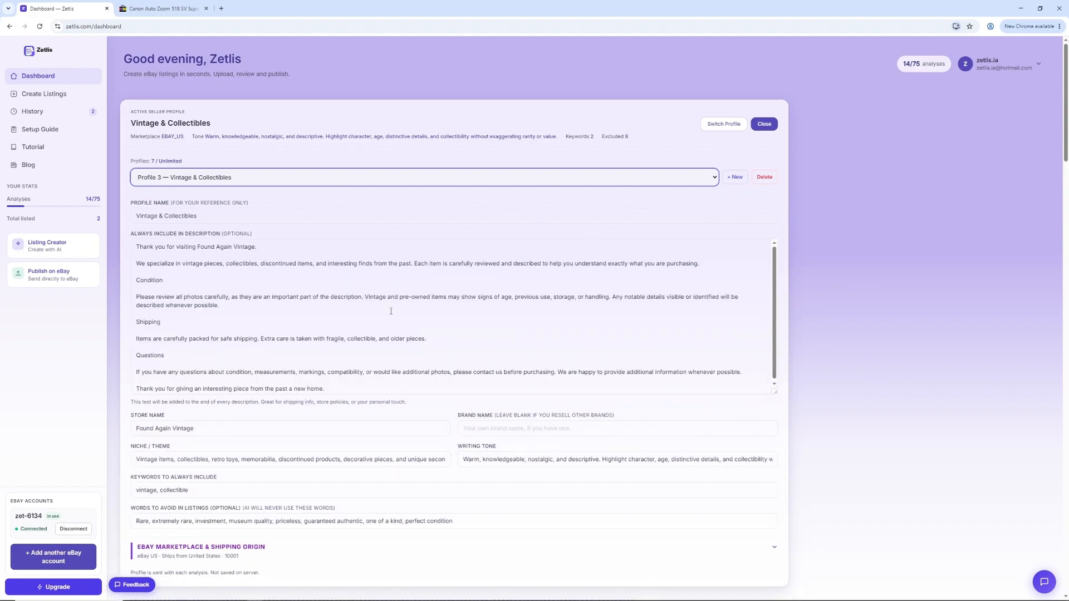
pyautogui.click(235, 427)
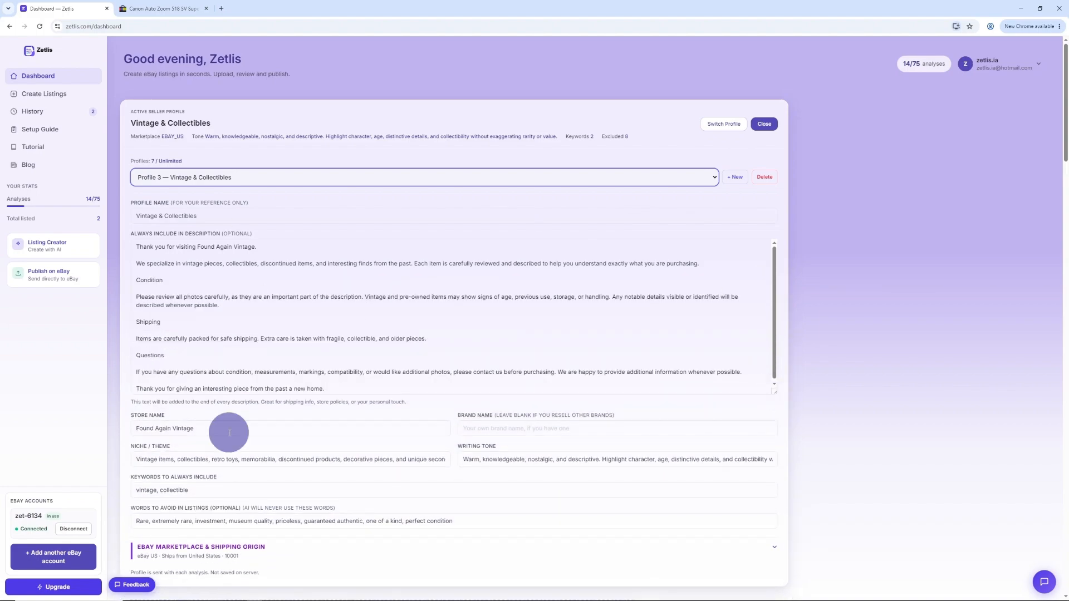
pyautogui.click(533, 461)
pyautogui.click(399, 460)
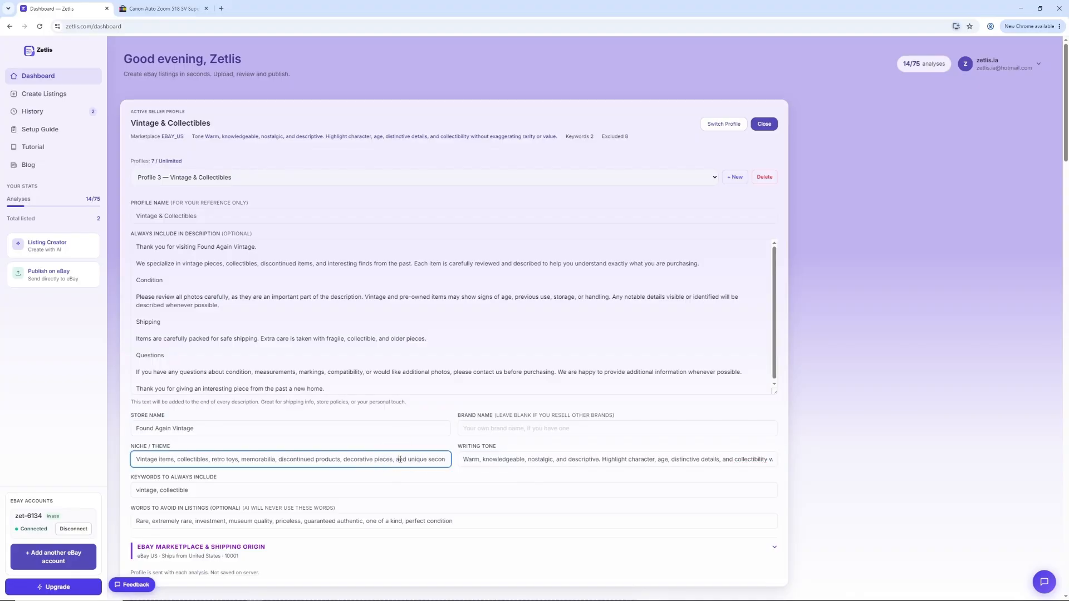
pyautogui.click(765, 125)
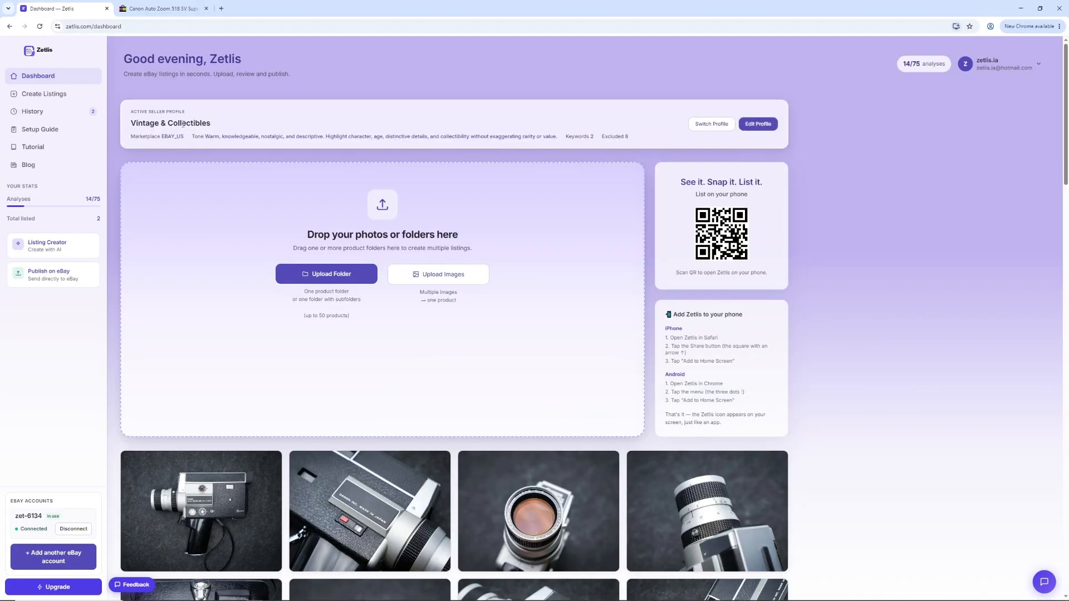
pyautogui.click(241, 124)
# Step: Reorder the uploaded photos to put the front lens view first, the Canon nameplate second and the control dials third, and analyze them again
pyautogui.scroll(-4, 539, 269)
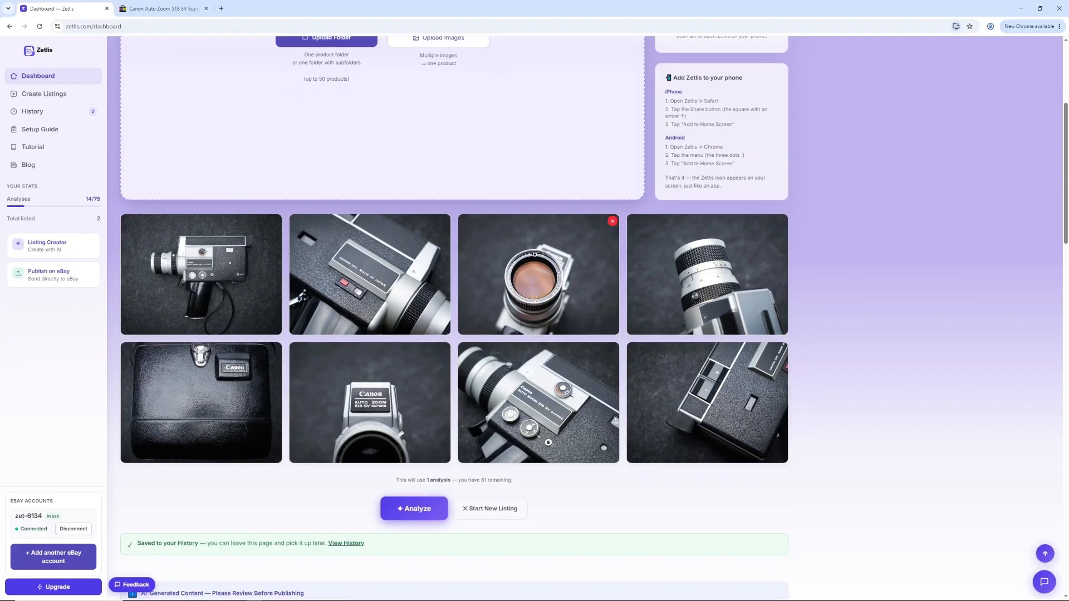
pyautogui.moveTo(548, 281); pyautogui.dragTo(241, 270)
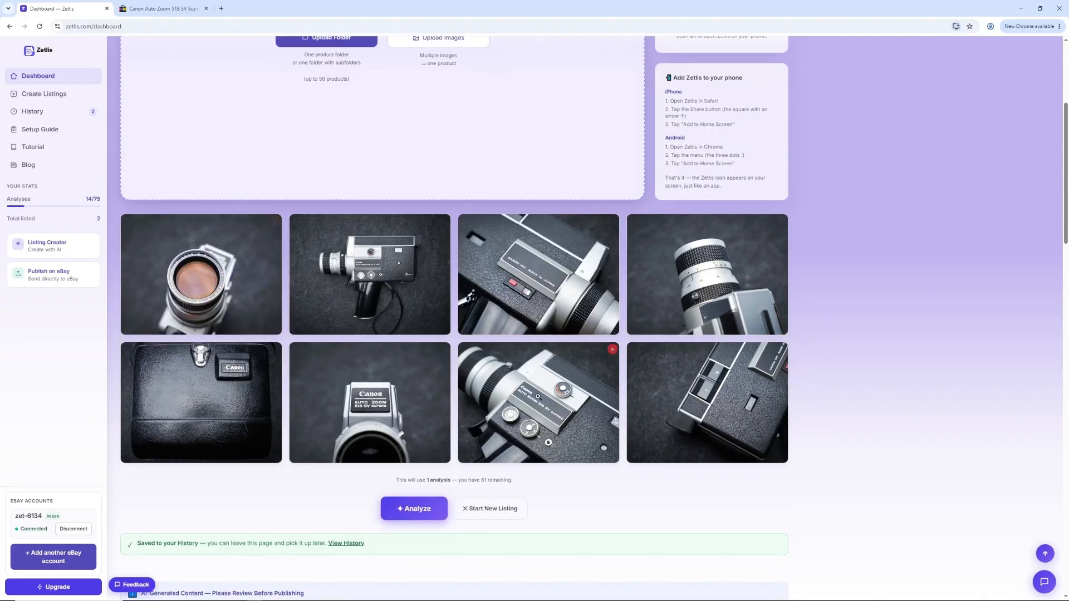
pyautogui.moveTo(471, 407); pyautogui.dragTo(529, 303)
pyautogui.scroll(-4, 403, 318)
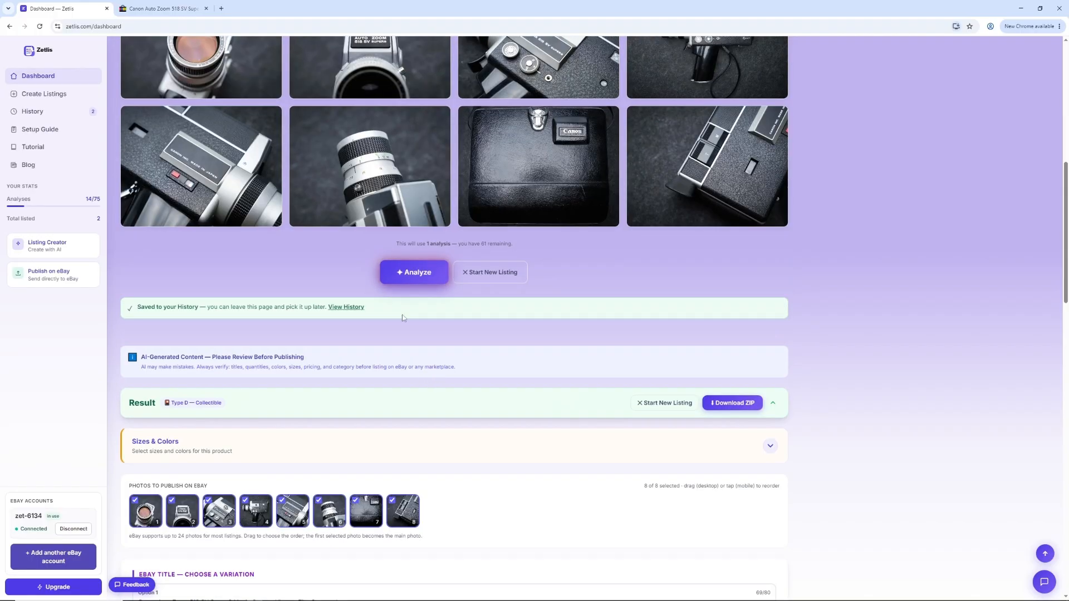
pyautogui.click(417, 274)
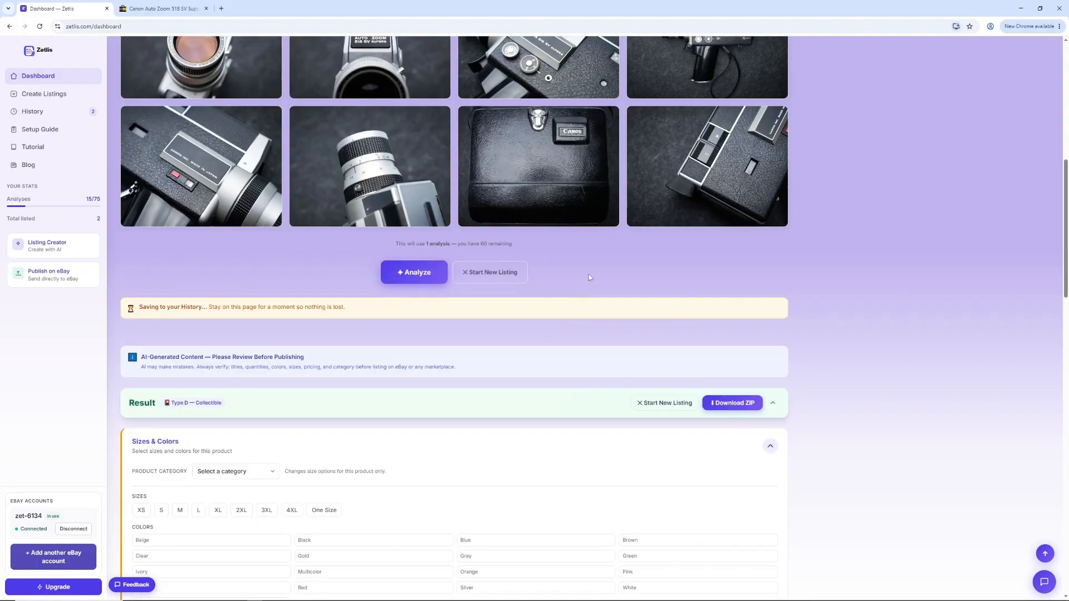
# Step: Compare the new eBay title variations and select Option 2, "Vintage Canon Super 8 Film Camera Pistol Grip Auto Zoom Collectible"
pyautogui.scroll(-5, 590, 308)
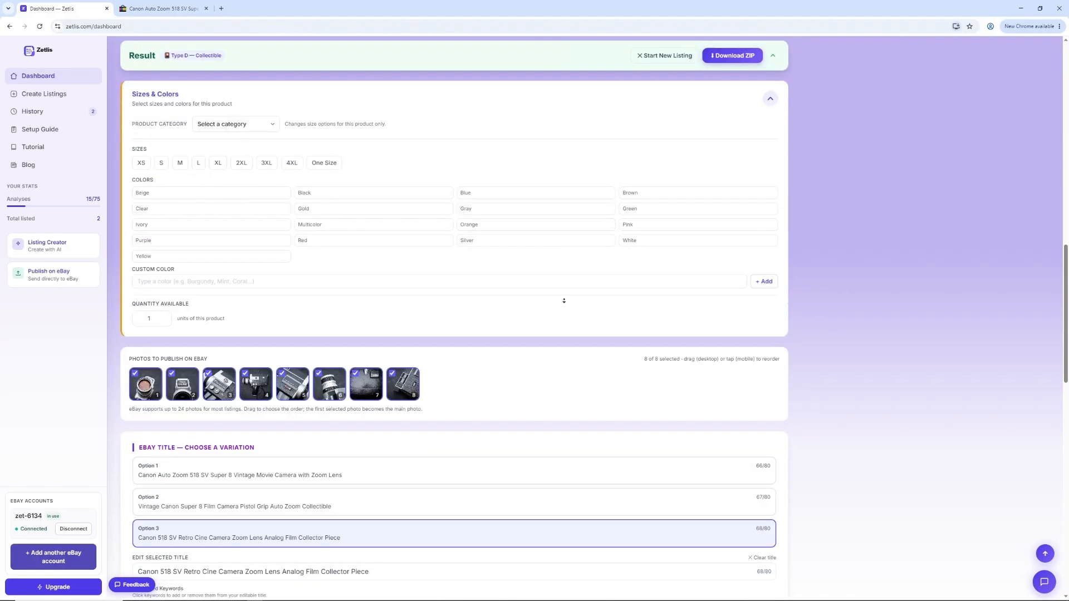
pyautogui.scroll(-6, 565, 301)
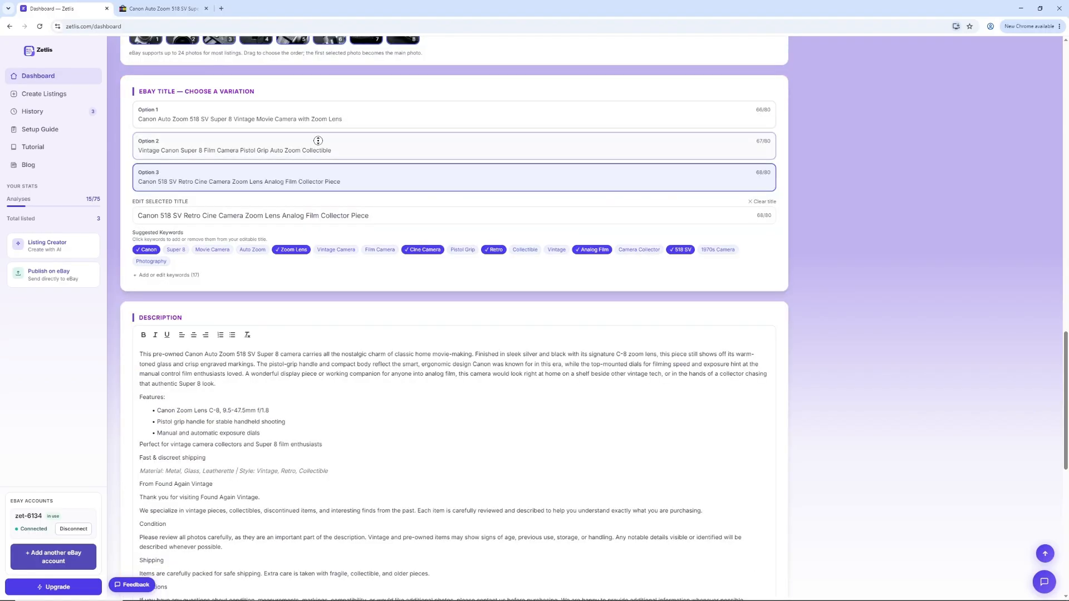
pyautogui.scroll(1, 318, 140)
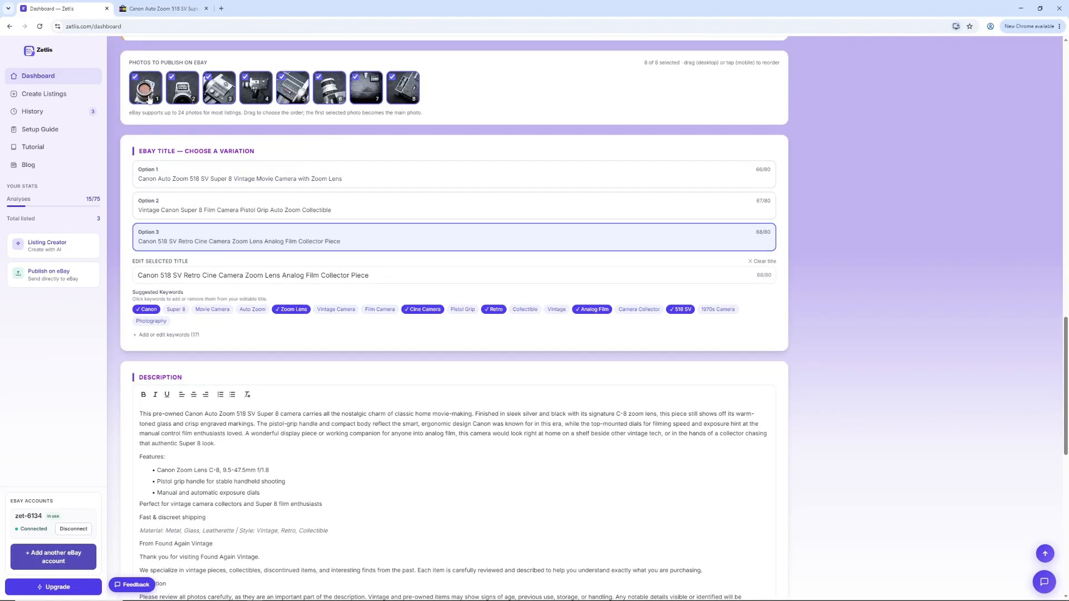
pyautogui.click(412, 185)
pyautogui.click(416, 206)
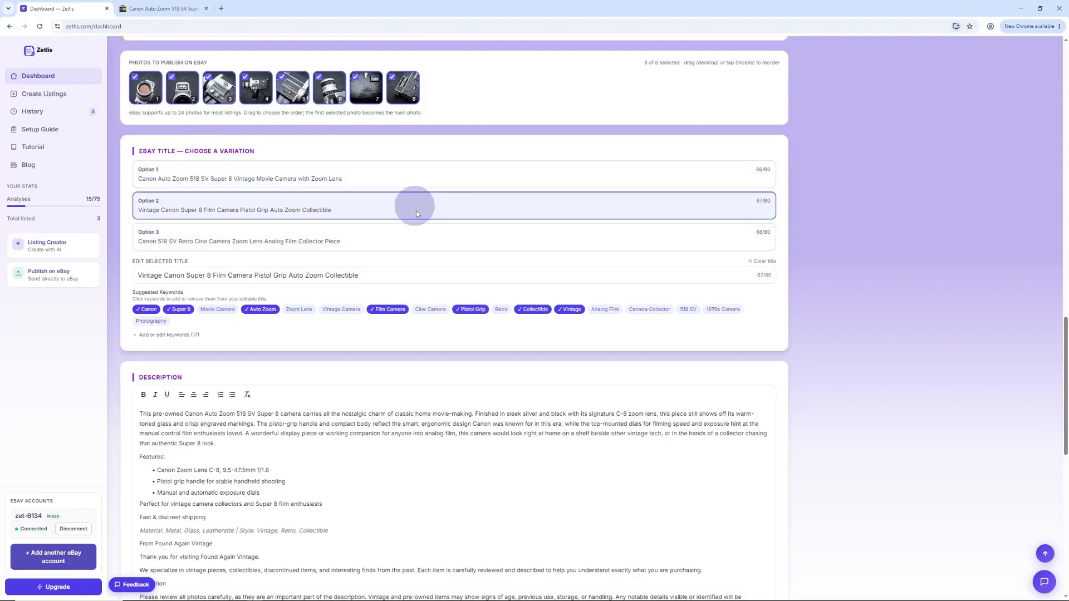
pyautogui.click(412, 237)
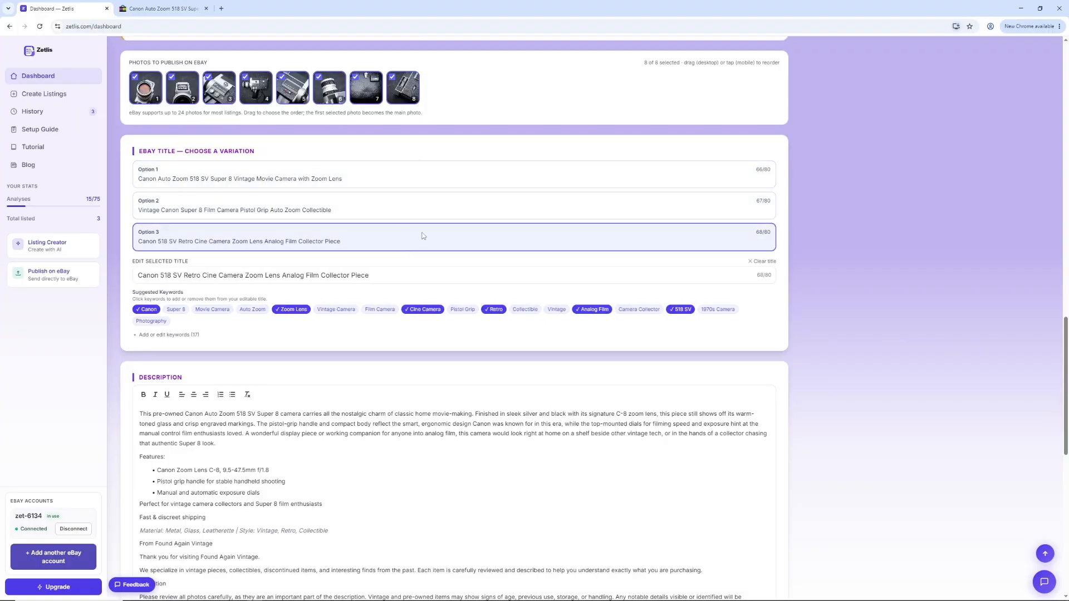
pyautogui.click(425, 210)
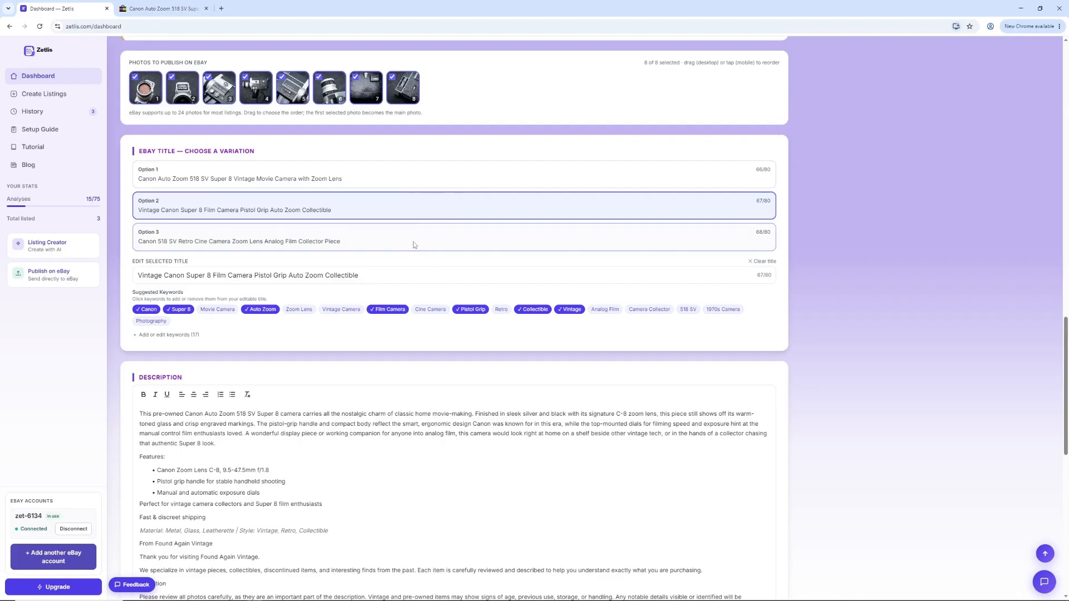
pyautogui.scroll(-2, 418, 278)
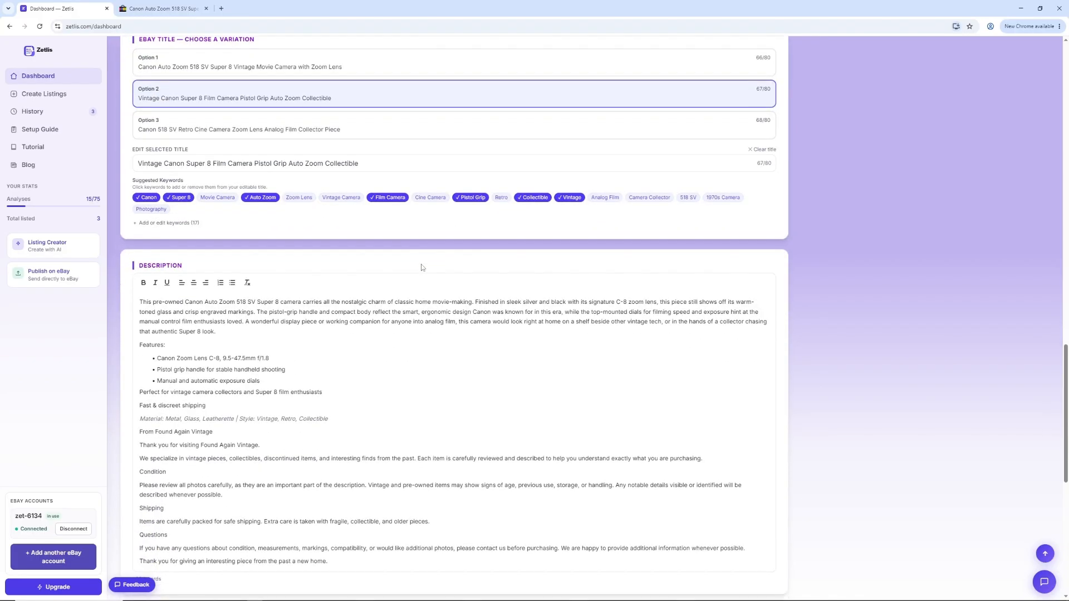
# Step: Apply bold and italic formatting to the entire generated description, including the Found Again Vintage store text
pyautogui.scroll(-2, 417, 278)
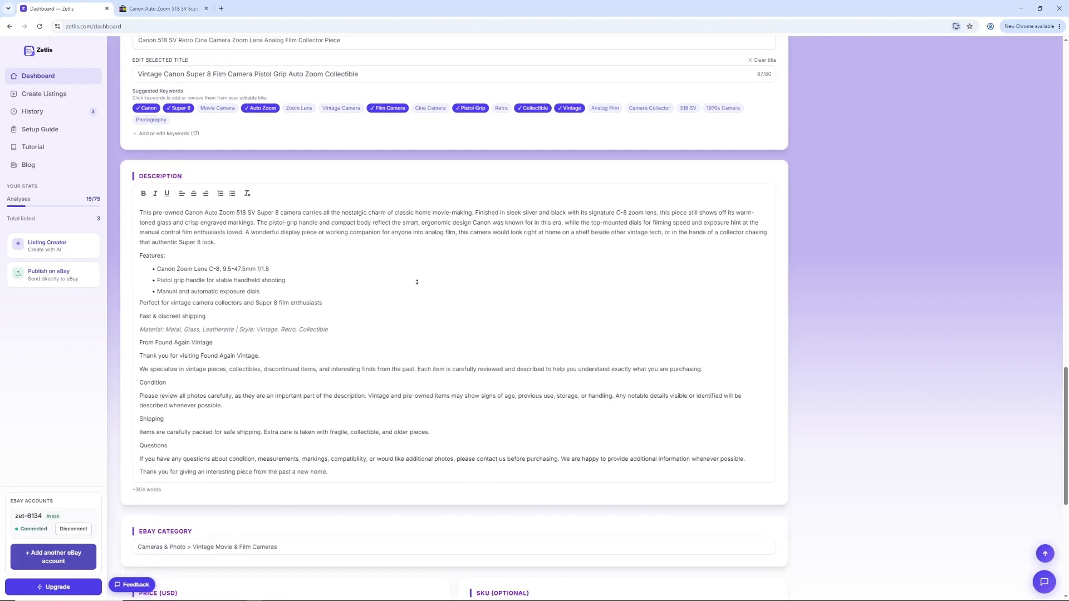
pyautogui.moveTo(142, 183); pyautogui.dragTo(774, 443)
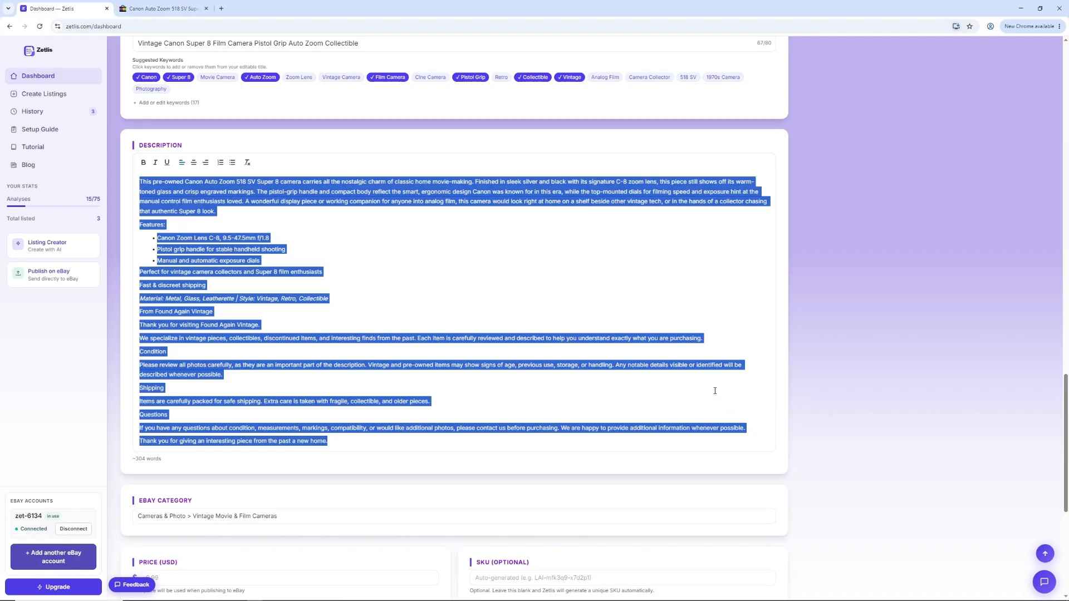
pyautogui.click(144, 163)
pyautogui.click(155, 163)
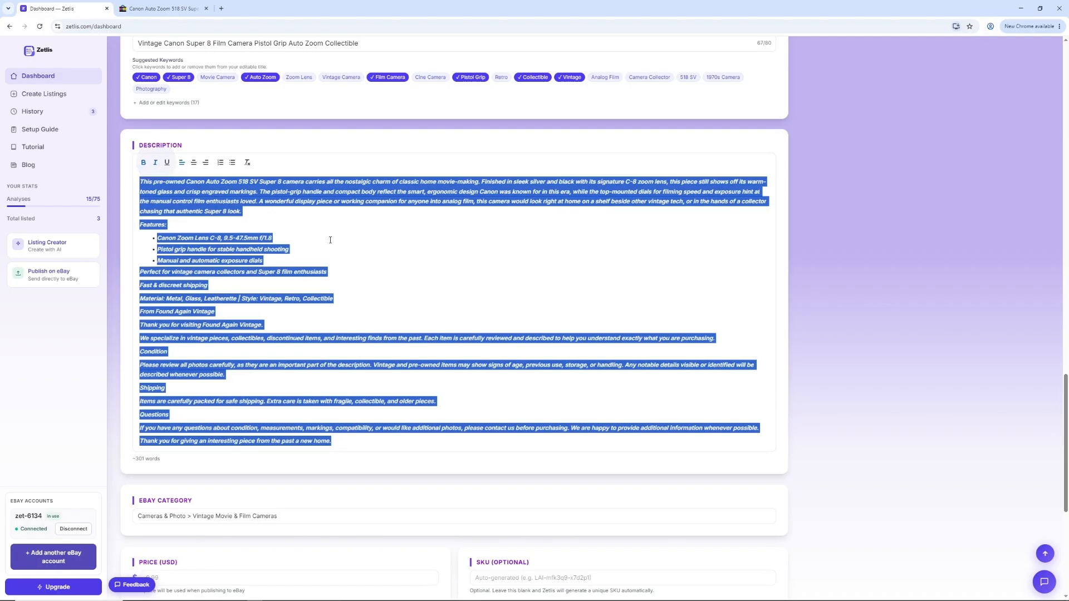
pyautogui.click(425, 249)
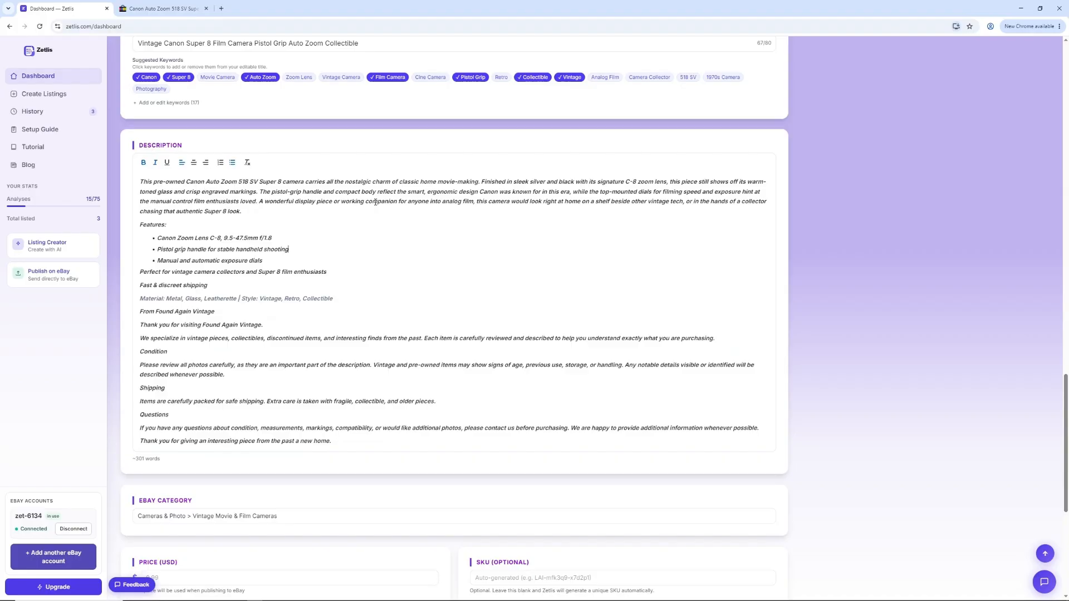
# Step: Set the listing price to 101.00 USD and the package weight to 10 lbs, leaving the SKU blank
pyautogui.scroll(-4, 465, 251)
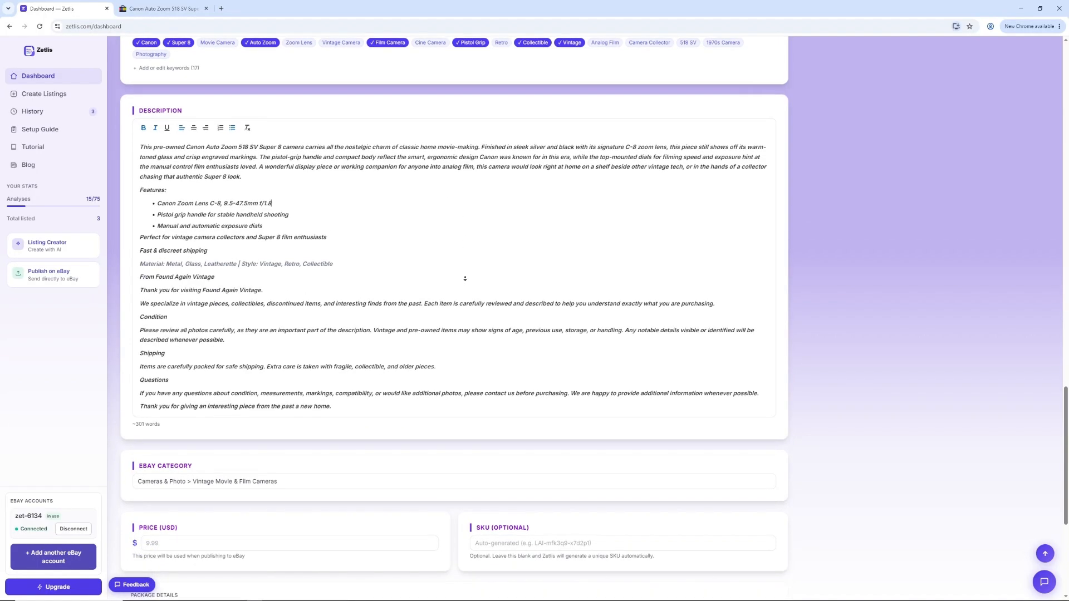
pyautogui.click(353, 280)
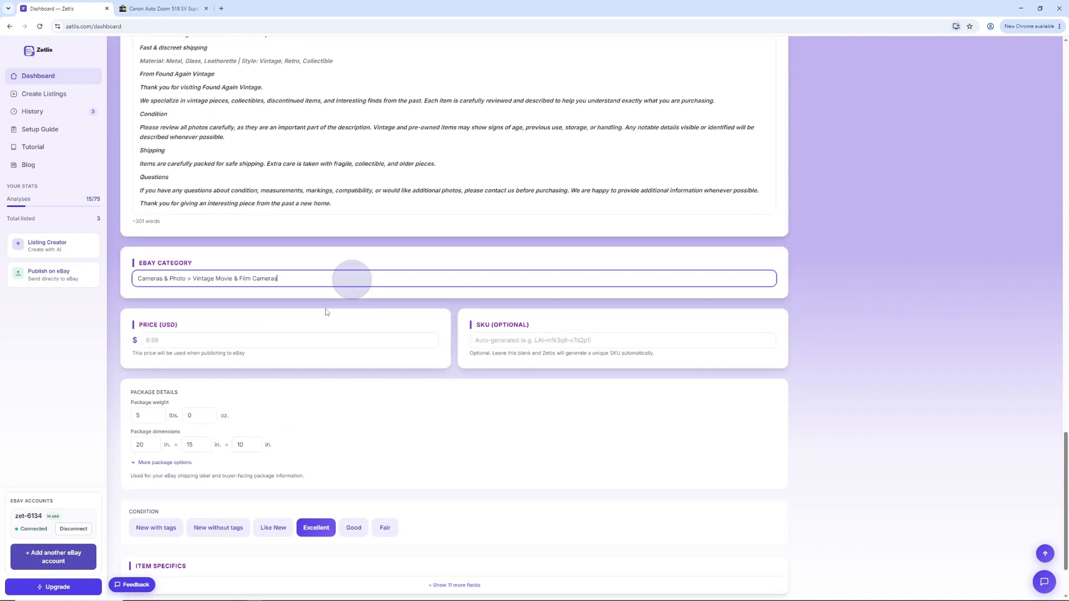
pyautogui.click(308, 339)
pyautogui.write('1')
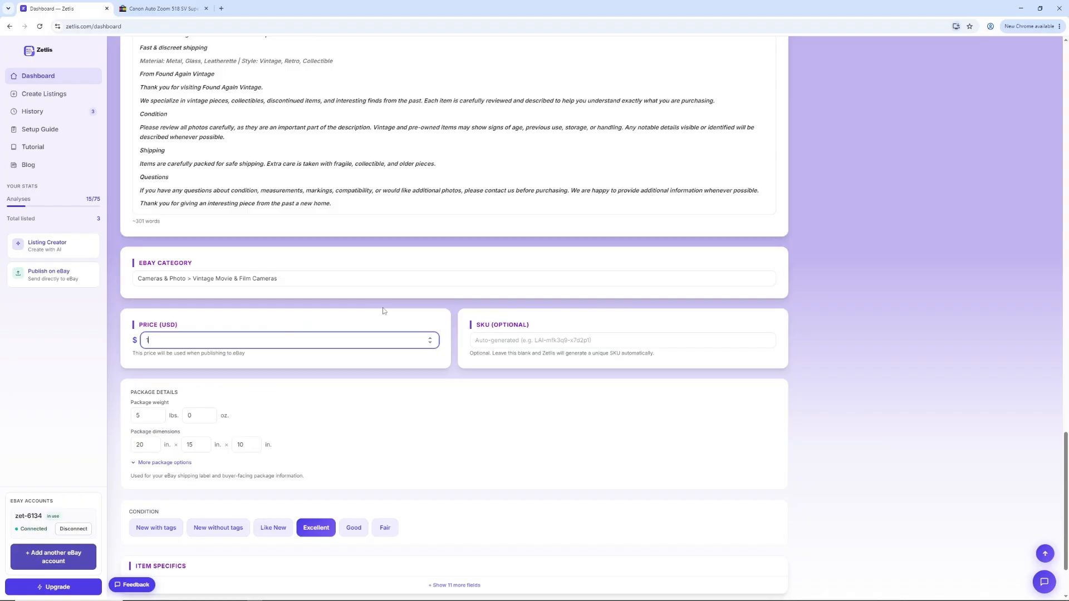
pyautogui.write('01.00')
pyautogui.click(534, 340)
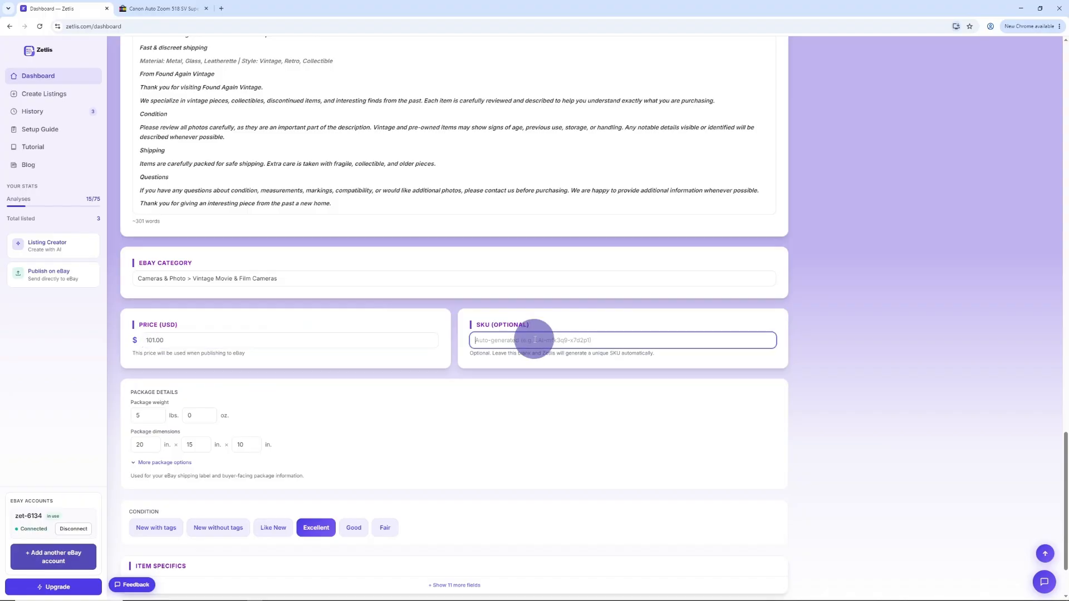
pyautogui.click(140, 417)
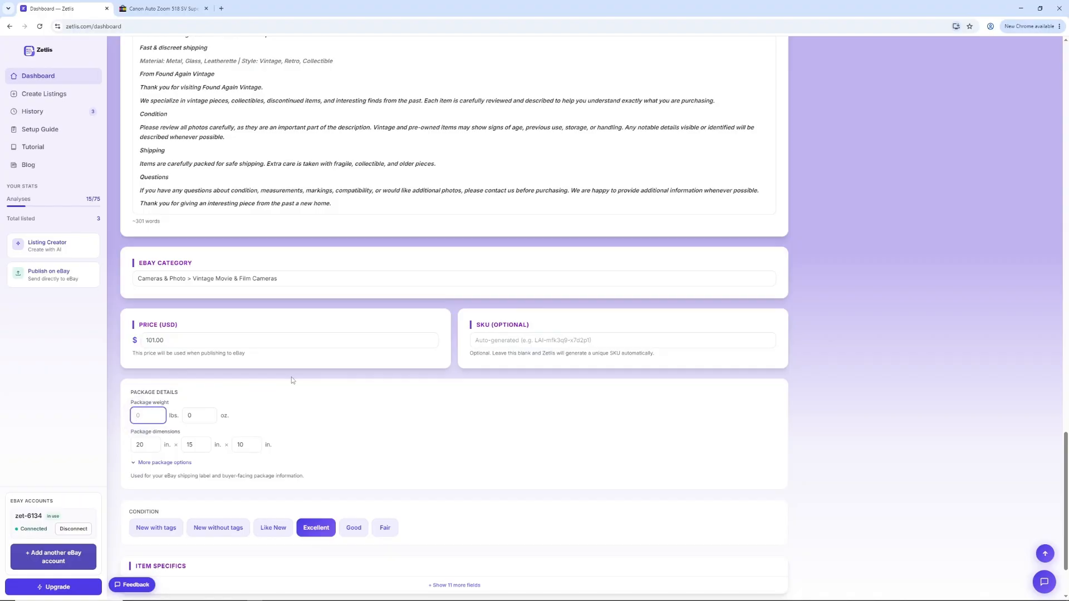
pyautogui.write('10')
pyautogui.click(525, 429)
# Step: Expand the item specifics to review all fields, and publish the listing with its 8 photos on eBay
pyautogui.scroll(-2, 526, 446)
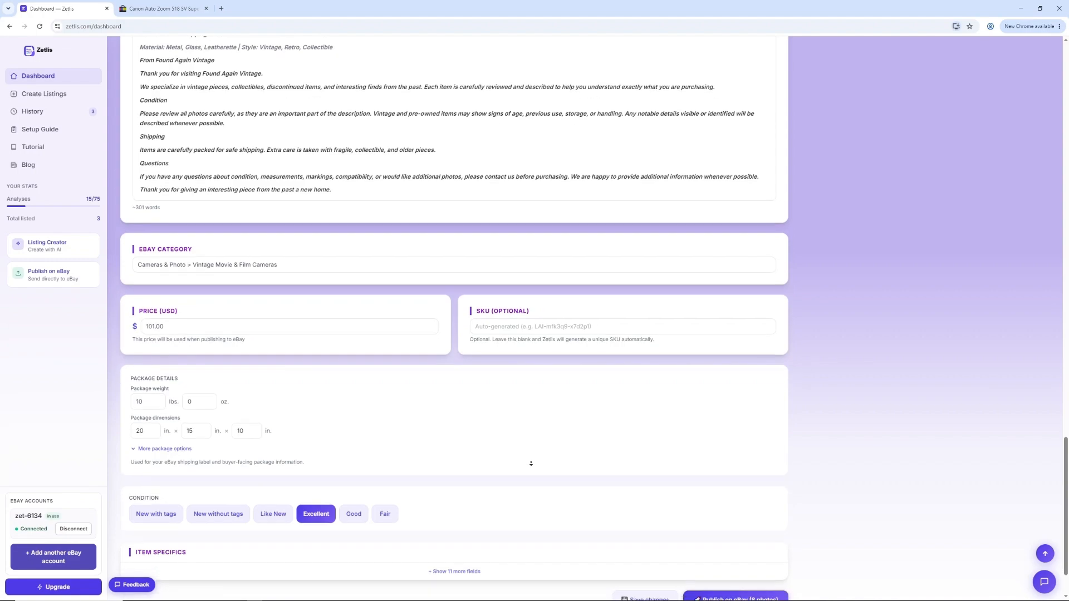
pyautogui.click(469, 494)
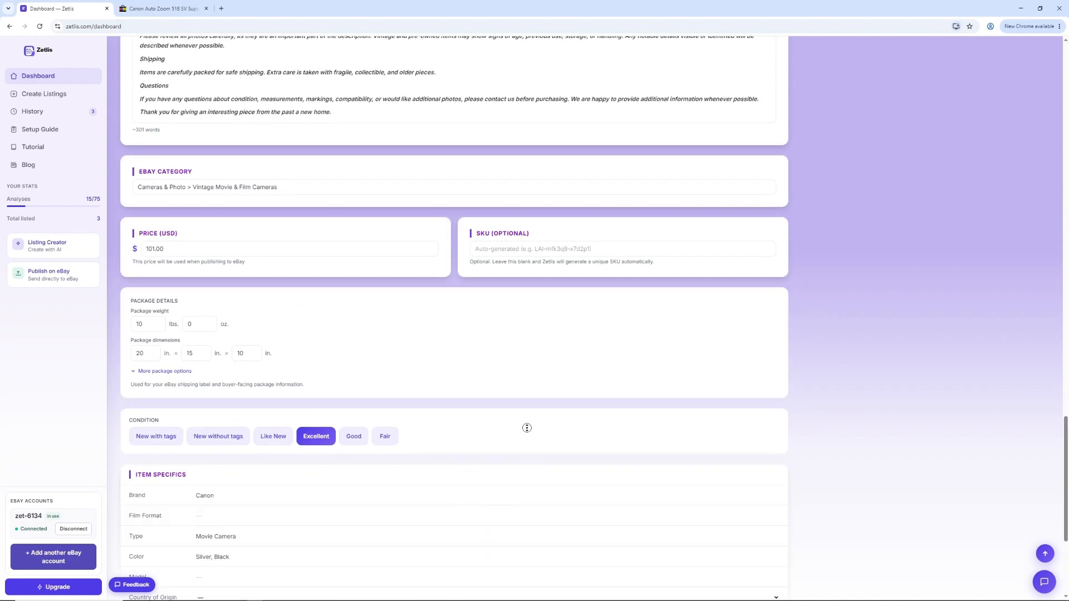
pyautogui.scroll(-1, 526, 445)
pyautogui.scroll(-4, 531, 464)
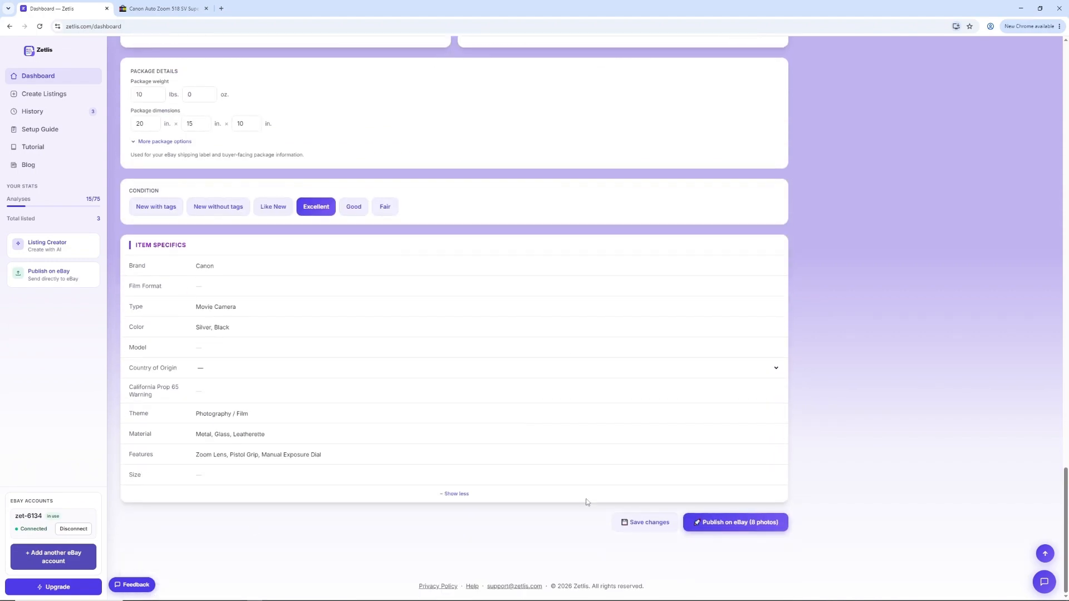
pyautogui.click(721, 522)
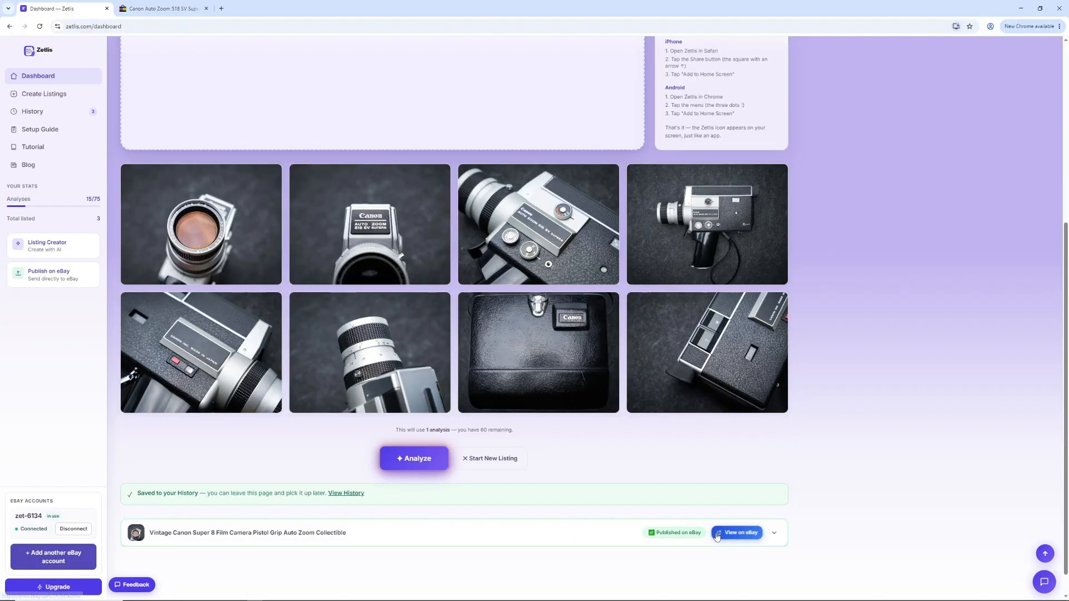
# Step: Open the new Vintage Canon Super 8 listing from eBay's active listings and examine its SKU, photos, item specifics and description
pyautogui.click(718, 535)
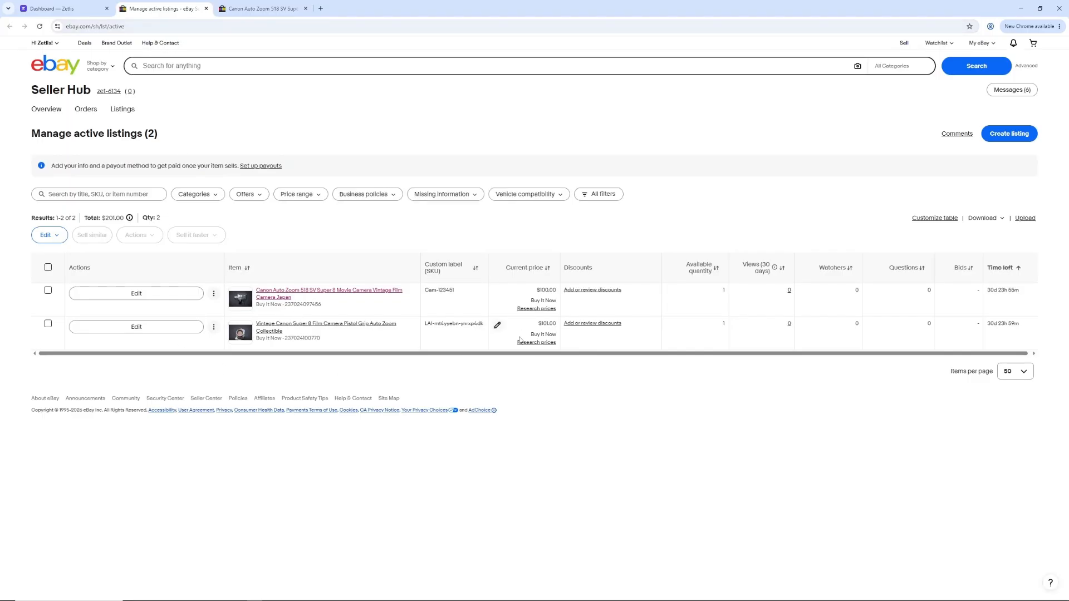
pyautogui.moveTo(427, 323); pyautogui.dragTo(450, 322)
pyautogui.click(450, 341)
pyautogui.click(326, 328)
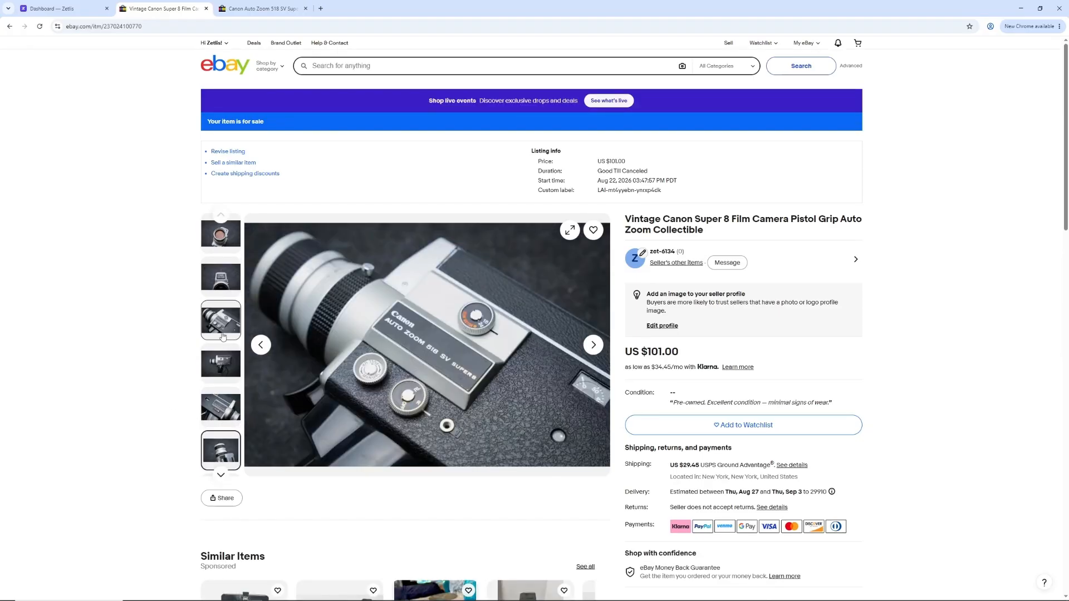
pyautogui.scroll(-7, 182, 382)
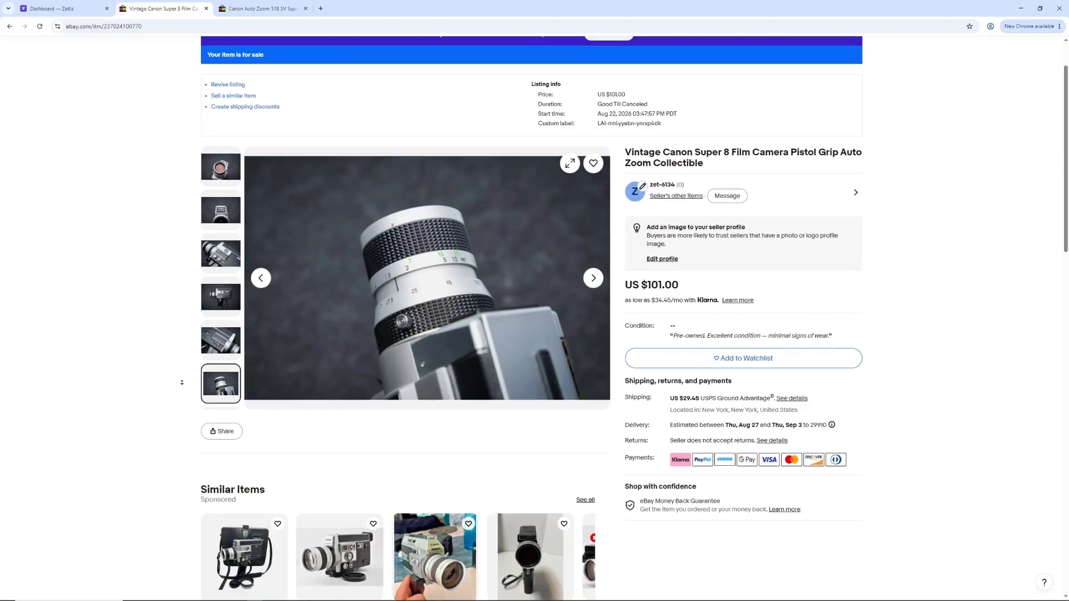
pyautogui.scroll(-9, 182, 383)
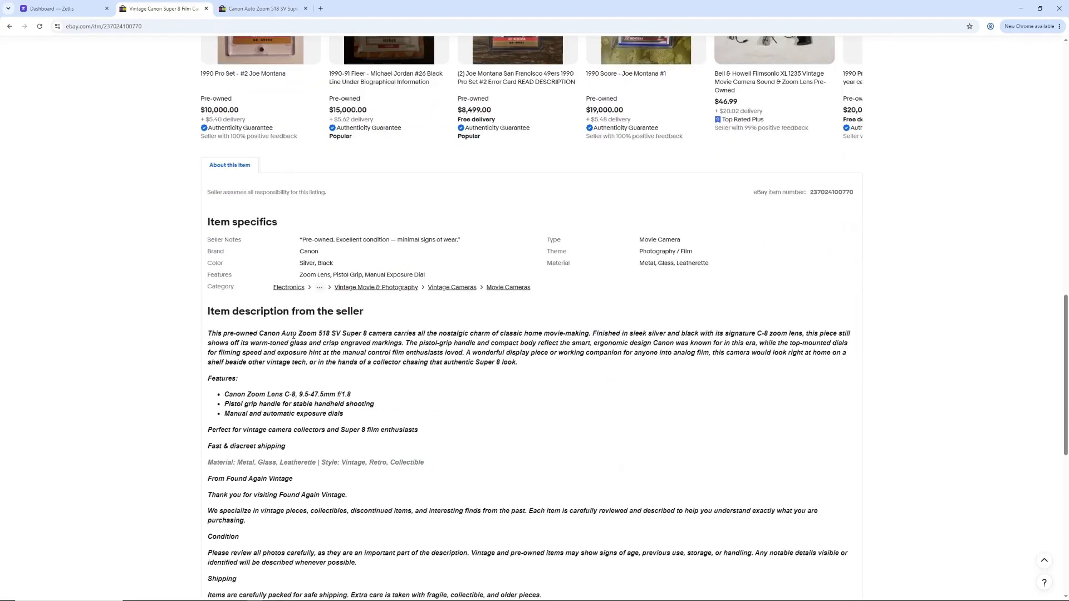
# Step: Return to Zetlis, start a new listing to clear the dashboard, and check the draft and published entries in the listing history
pyautogui.click(53, 8)
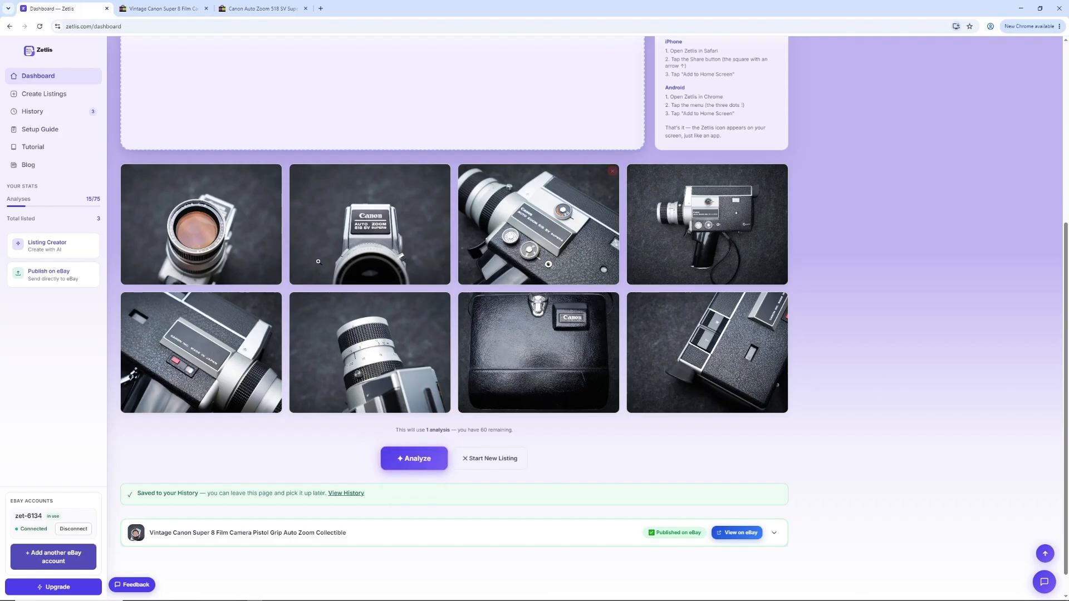
pyautogui.click(499, 460)
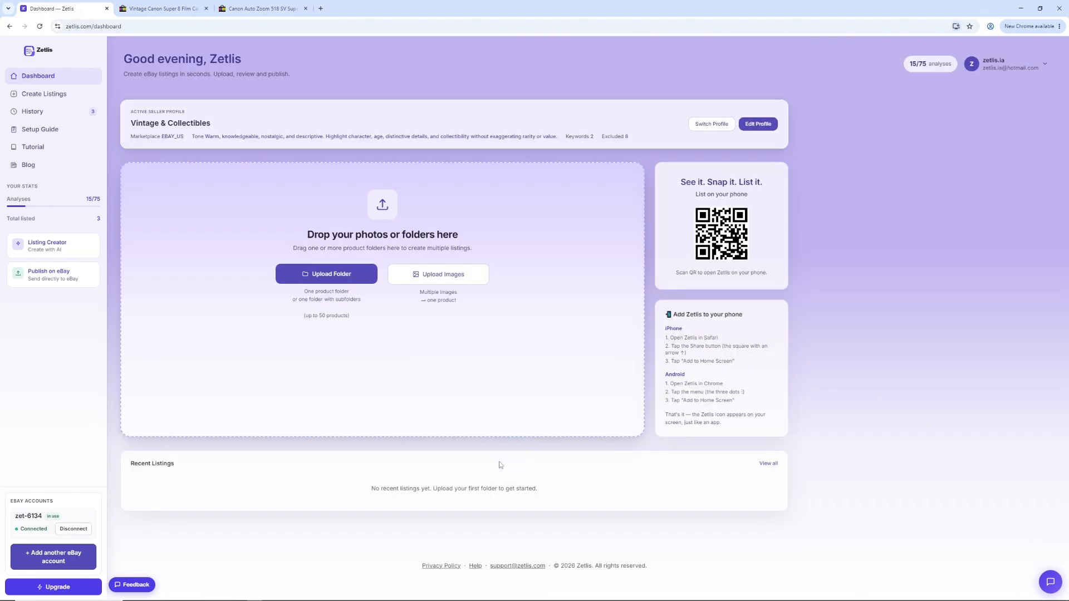
pyautogui.click(41, 114)
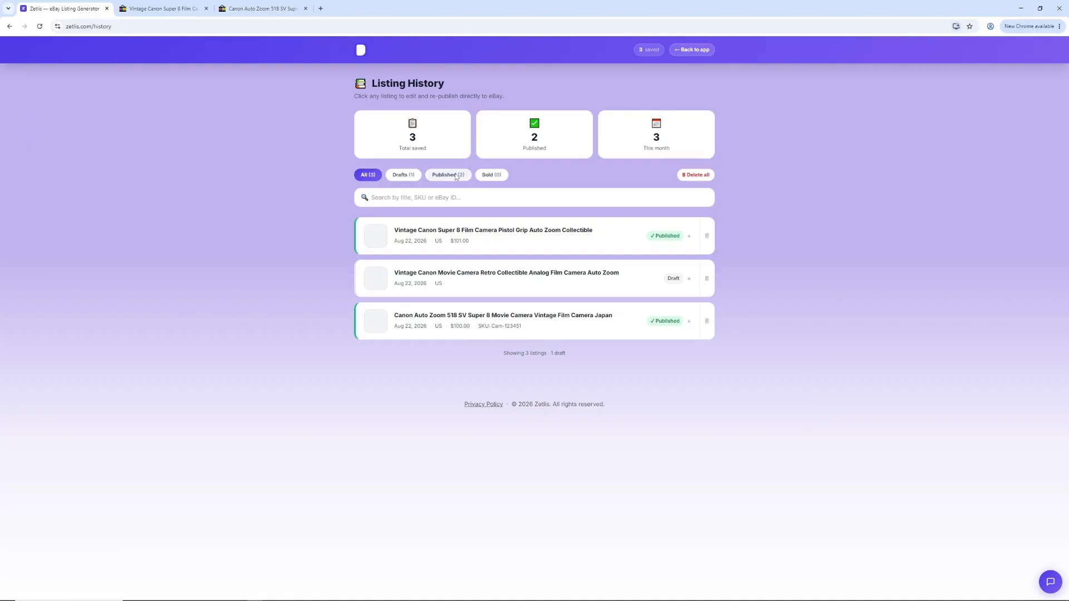
pyautogui.click(400, 176)
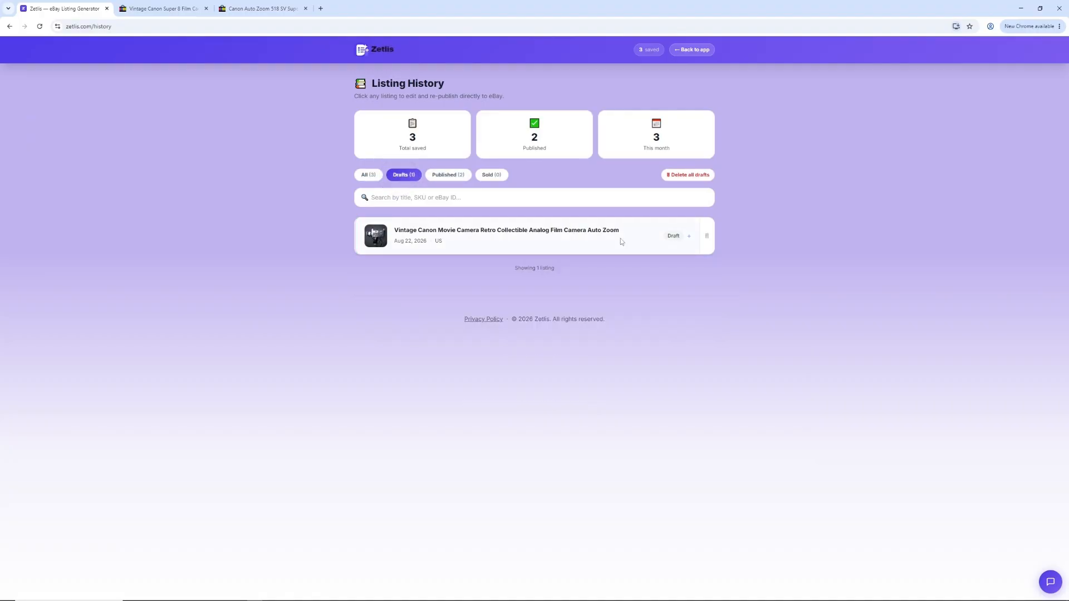
pyautogui.click(449, 175)
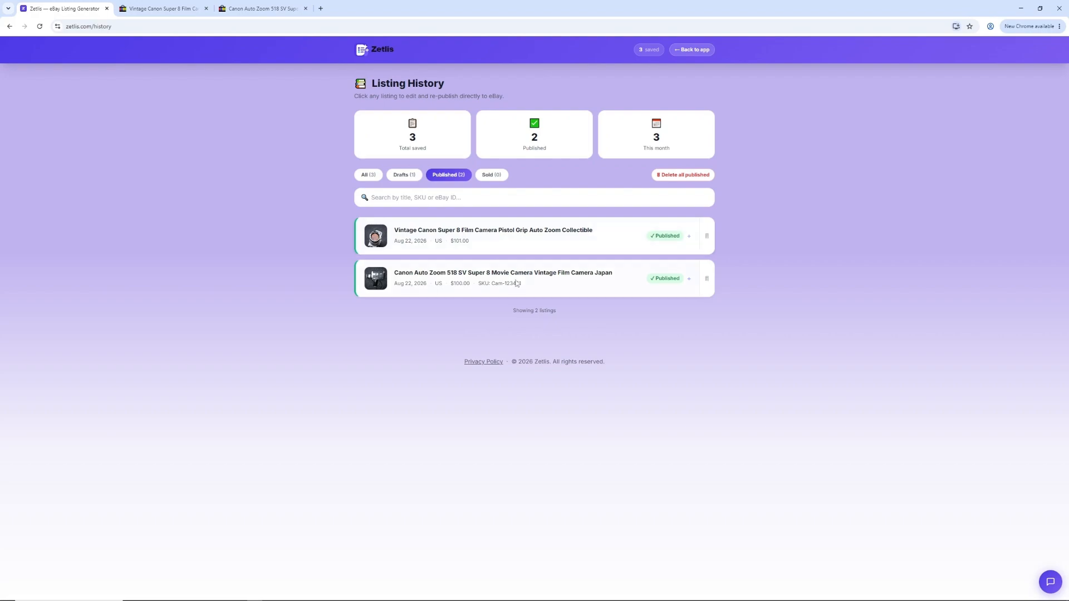
# Step: Open the published Vintage Canon Super 8 listing and choose the title "Canon 518 SV Retro Cine Camera Zoom Lens Analog Film Collector Piece"
pyautogui.click(503, 237)
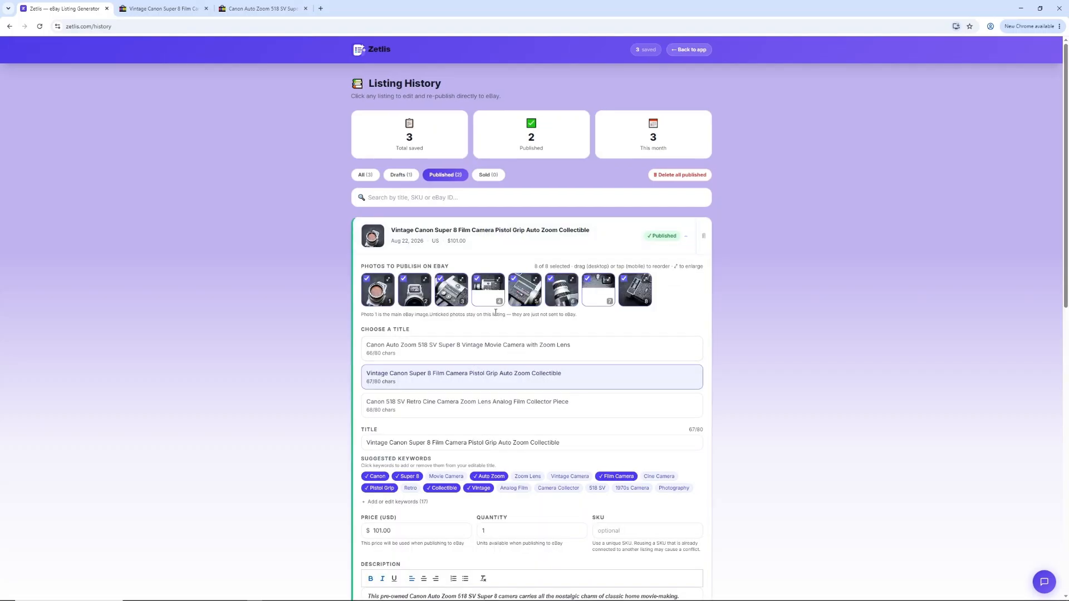
pyautogui.scroll(-1, 615, 364)
pyautogui.scroll(-2, 615, 364)
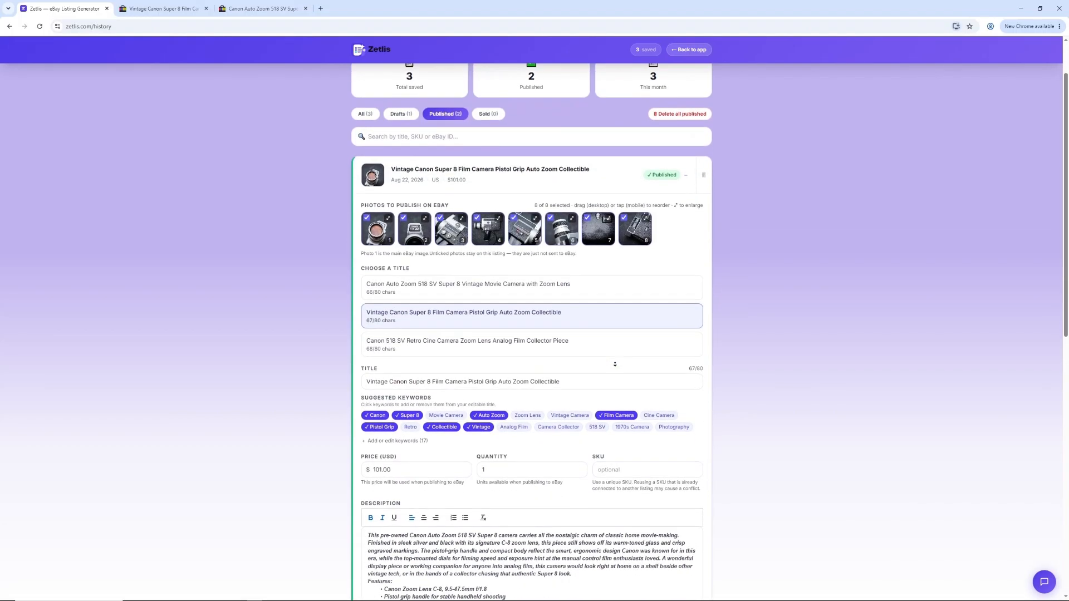
pyautogui.click(586, 242)
pyautogui.click(595, 293)
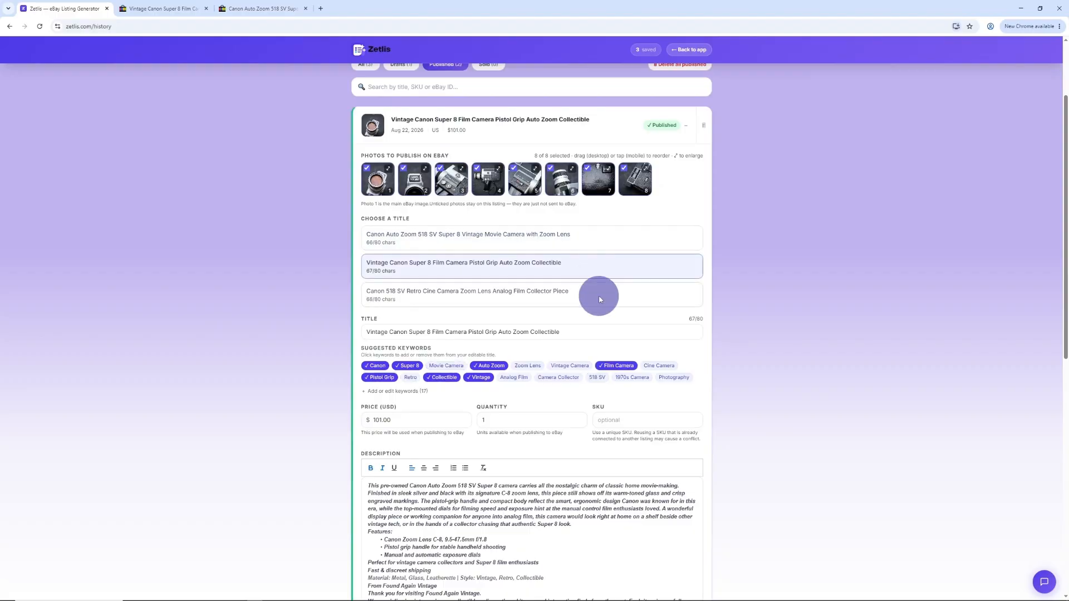
pyautogui.click(580, 330)
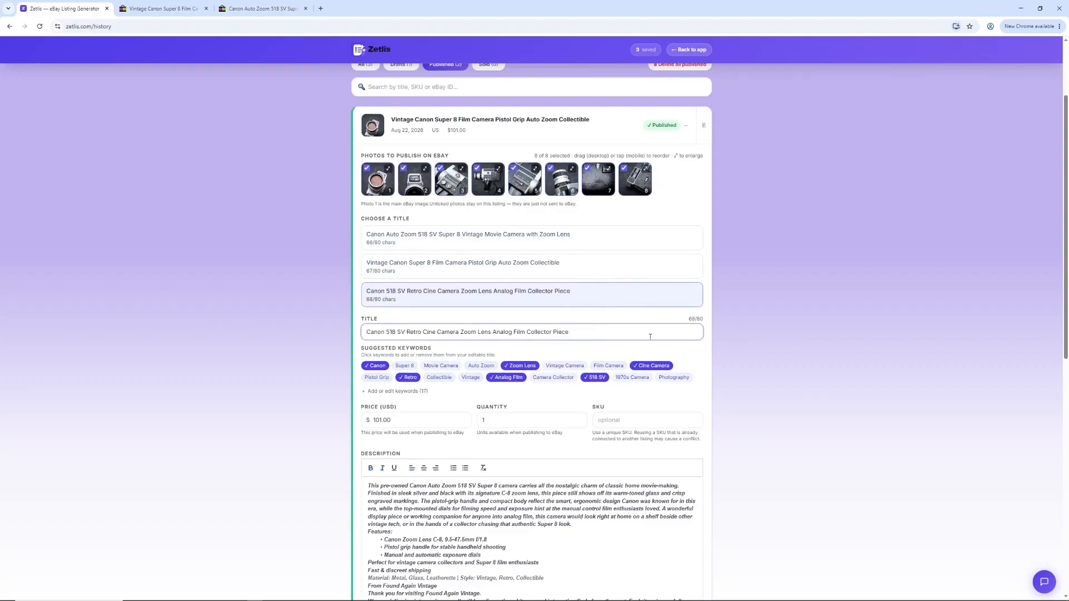
# Step: Clear the title and rebuild it from the suggested keywords Super 8, Movie Camera, Auto Zoom, Zoom Lens and Vintage Camera
pyautogui.moveTo(615, 335); pyautogui.dragTo(332, 333)
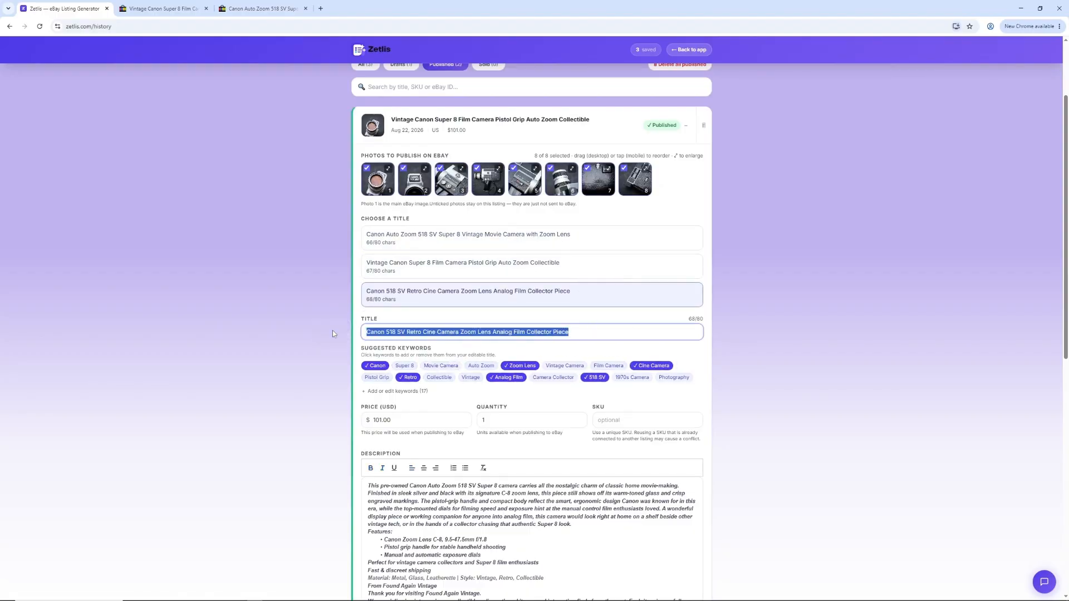
pyautogui.press('BackSpace')
pyautogui.click(399, 366)
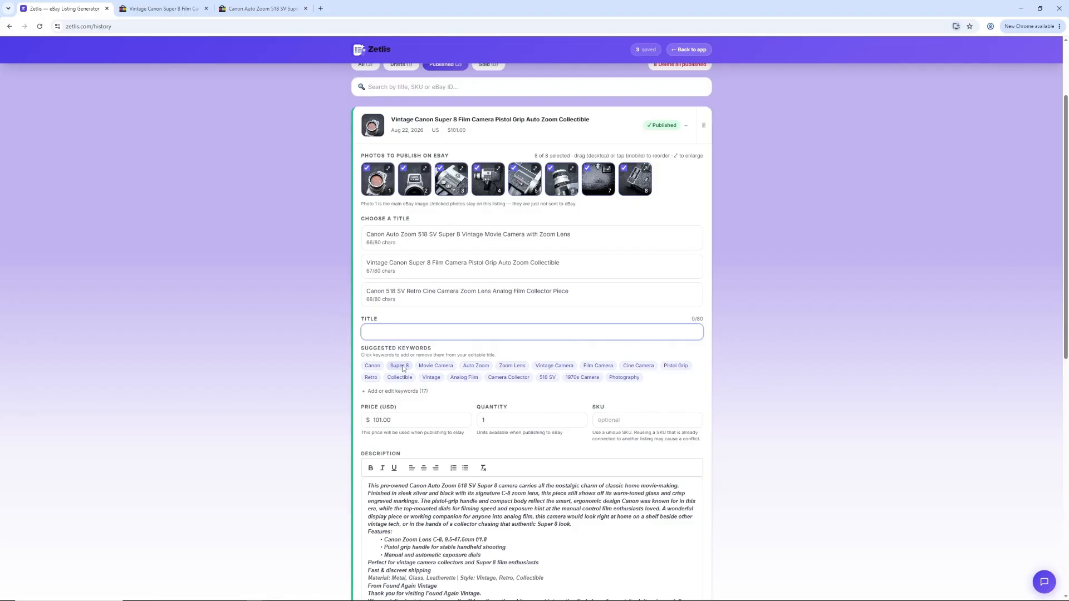
pyautogui.click(435, 366)
pyautogui.click(486, 366)
pyautogui.click(527, 365)
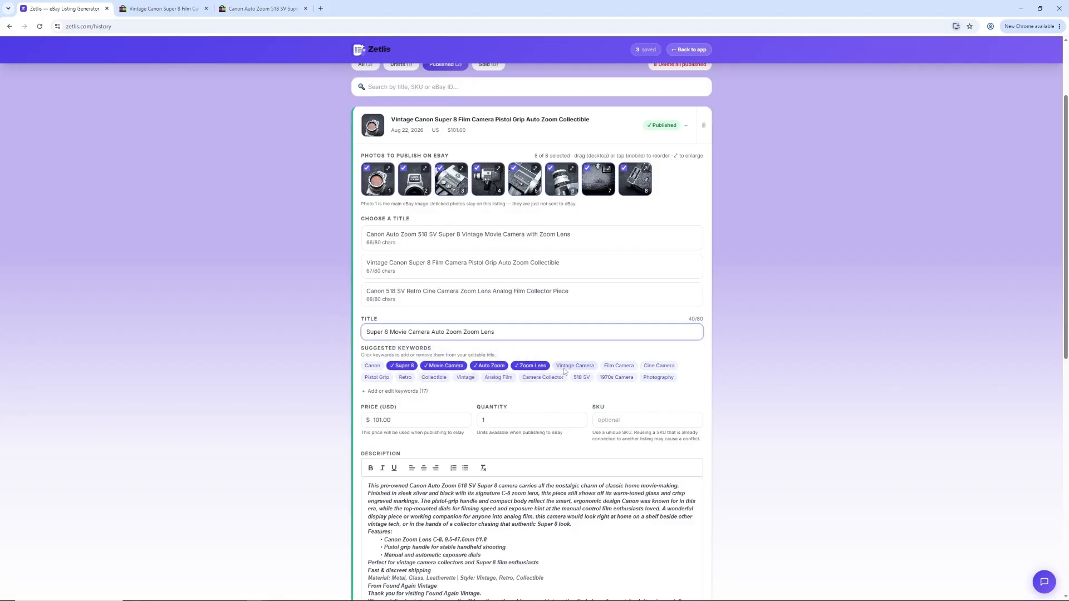
pyautogui.click(594, 366)
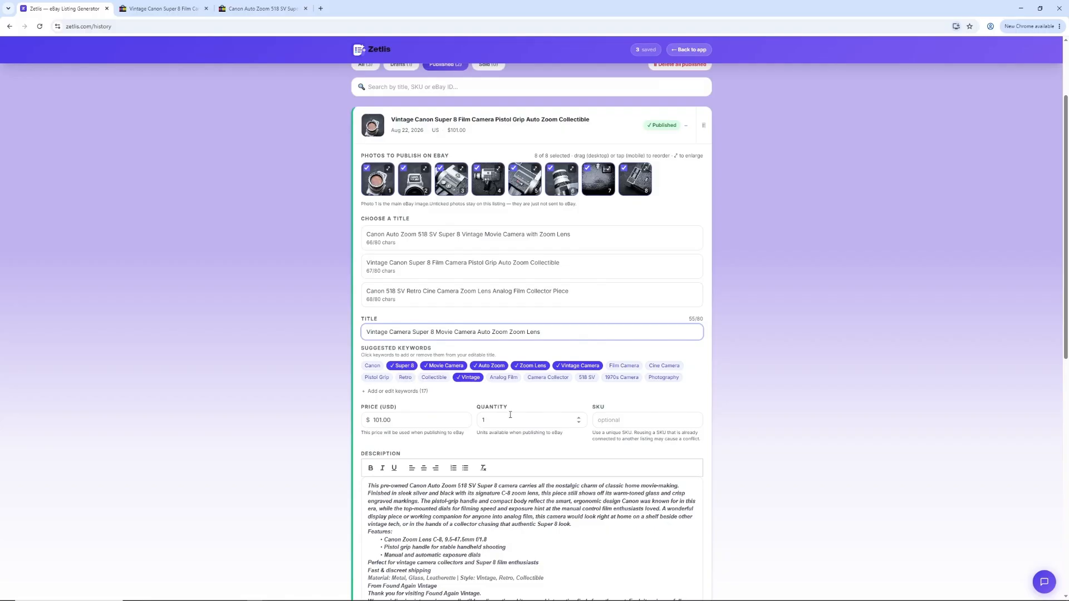
# Step: Set the listing's quantity to 2 and its price to 101.03 USD, leaving the SKU blank
pyautogui.click(580, 417)
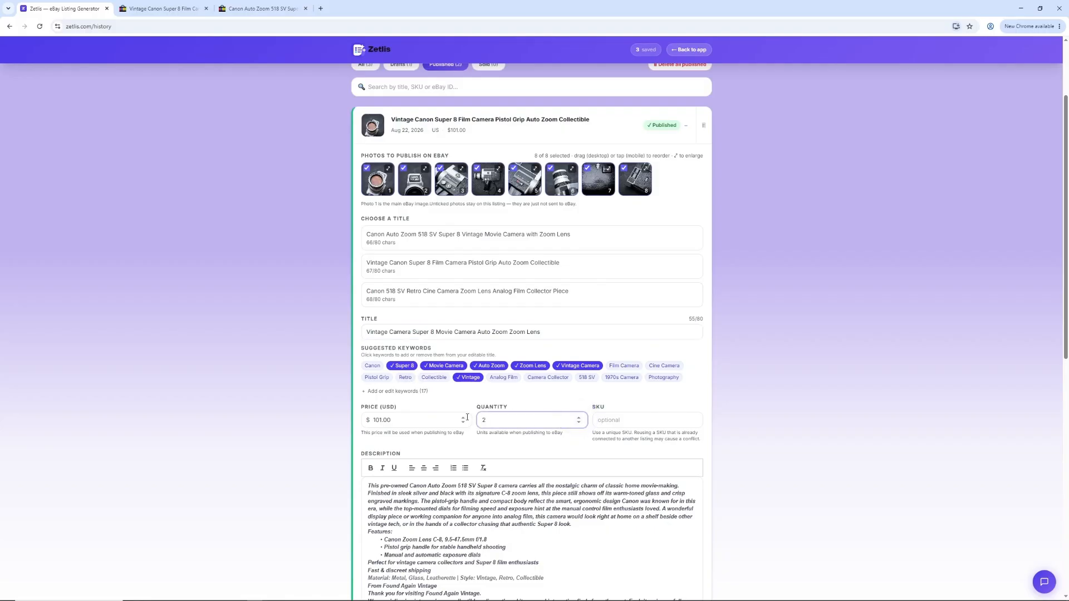
pyautogui.click(464, 418)
pyautogui.click(464, 418)
pyautogui.click(464, 418)
pyautogui.click(649, 419)
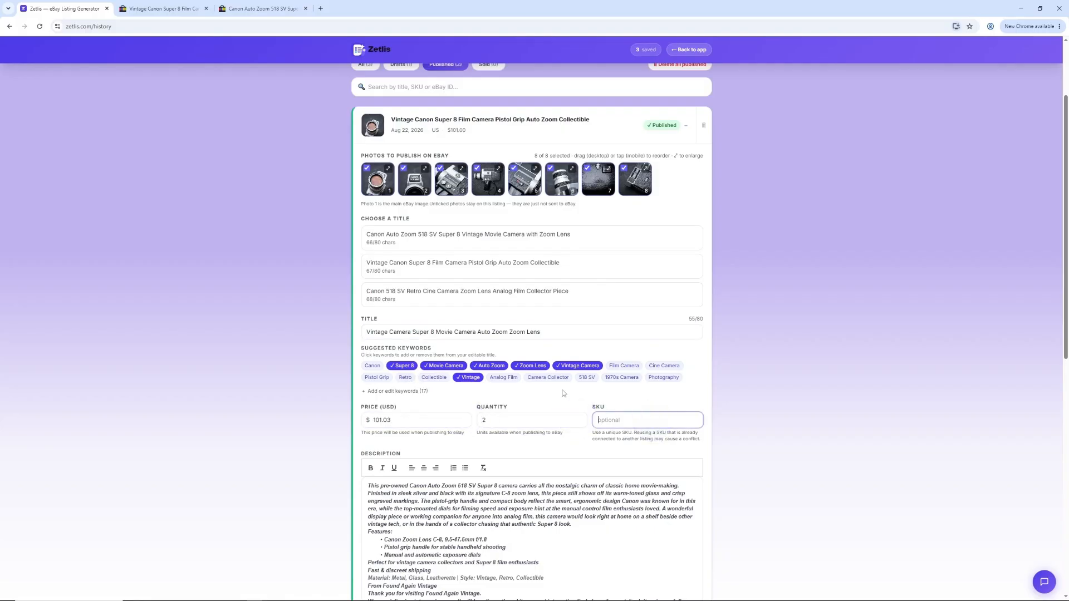
# Step: Save and republish the edited listing to eBay, and open the active eBay listings
pyautogui.scroll(-3, 563, 394)
pyautogui.scroll(-1, 562, 394)
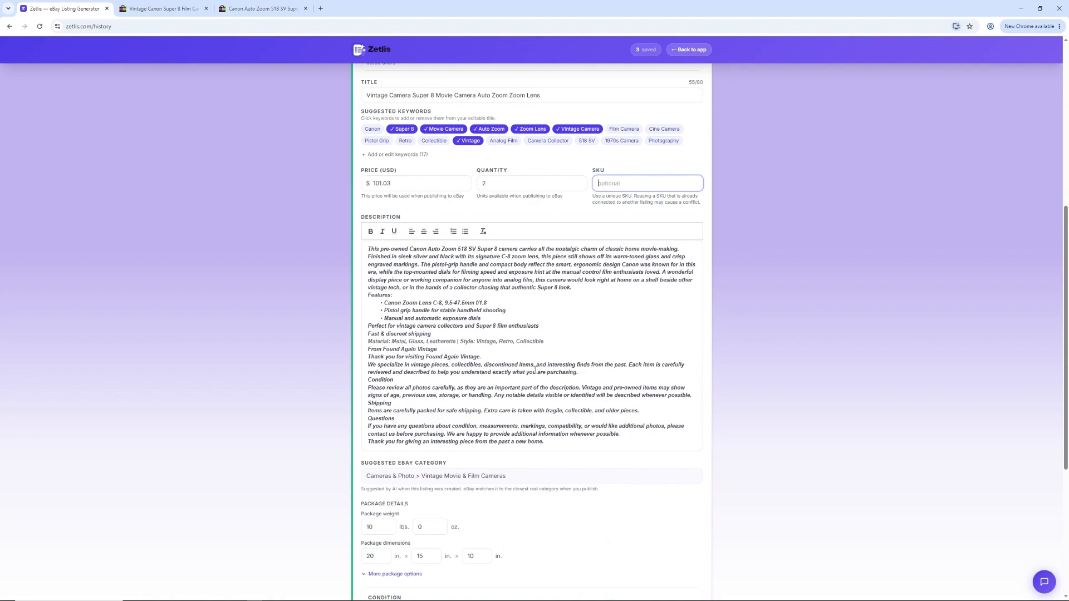
pyautogui.scroll(-4, 536, 371)
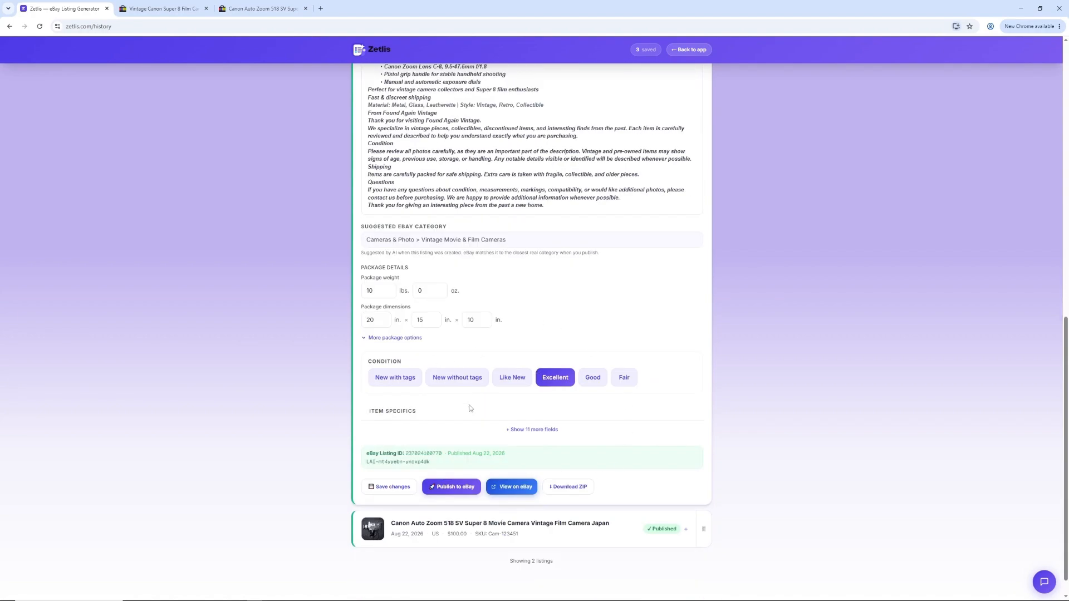
pyautogui.click(393, 489)
pyautogui.click(456, 487)
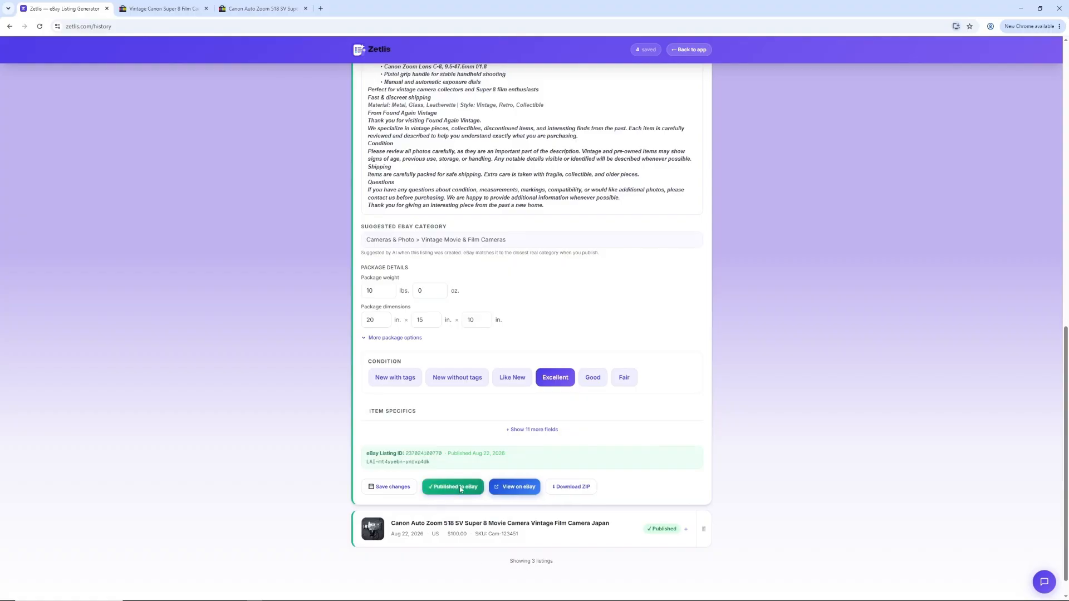
pyautogui.click(514, 487)
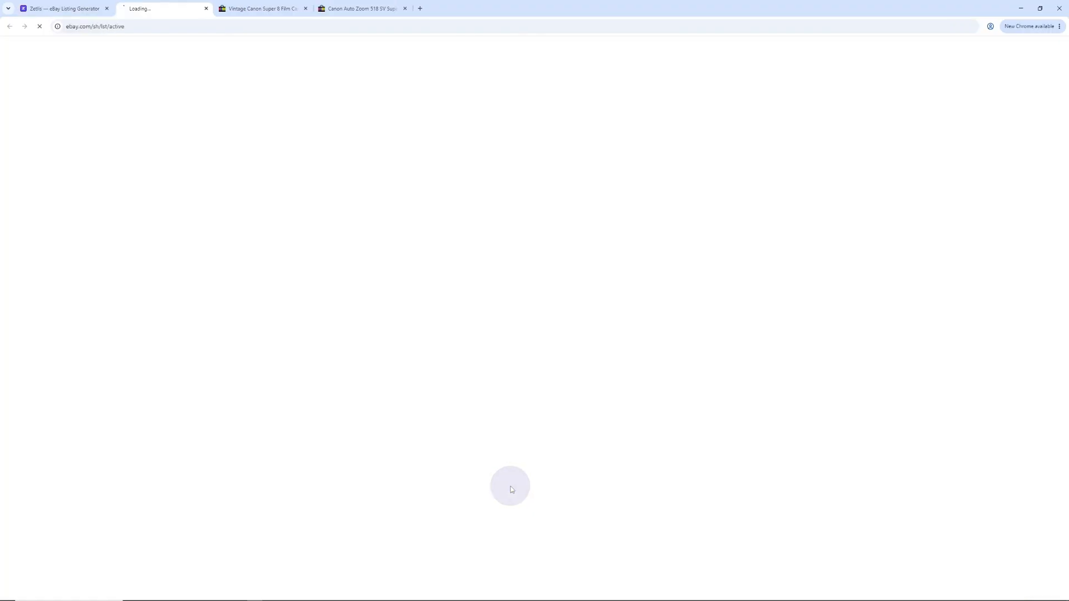